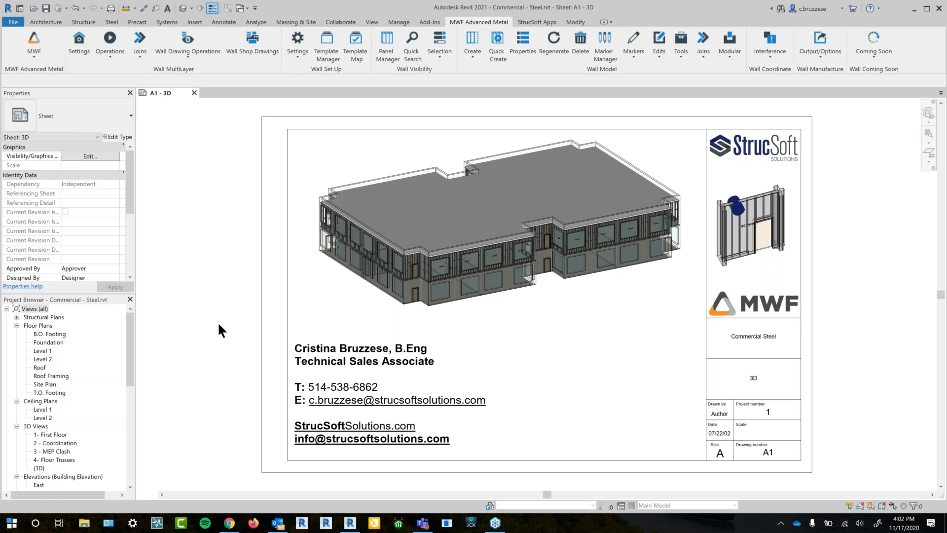
Open the "1- First Floor" 3D view of the building
left_click(50, 351)
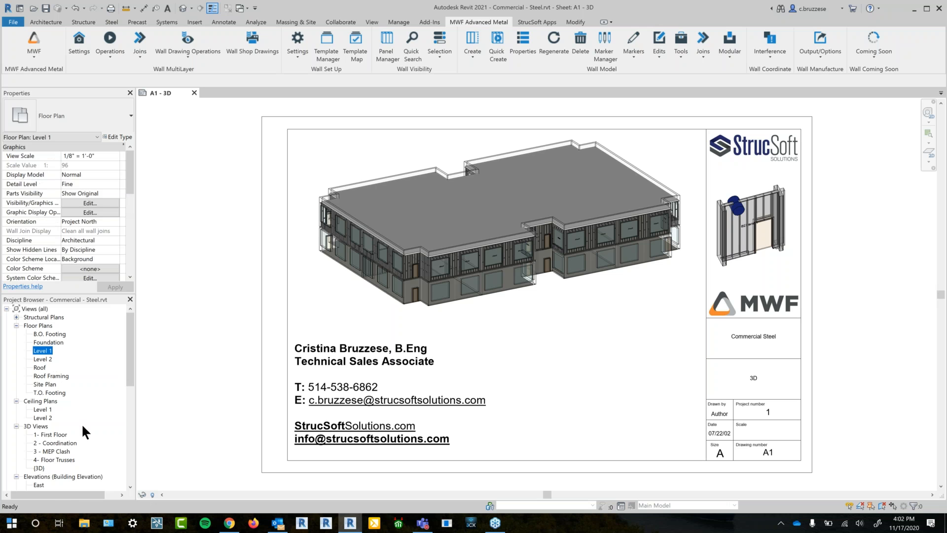
left_click(52, 434)
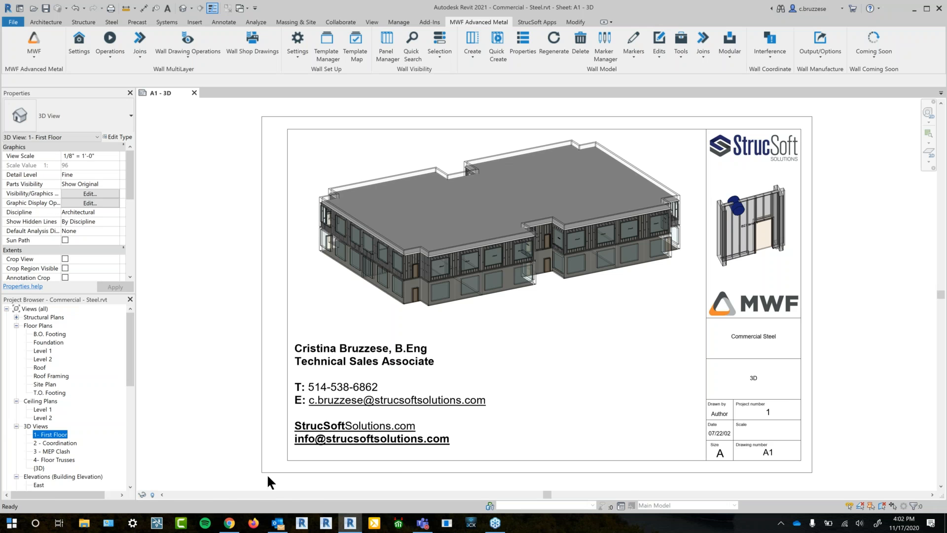
double_click(42, 436)
Select four connected exterior walls at the building corner: the door wall, the short return wall and the two adjoining window walls
middle_click_drag(414, 281, 495, 330, "shift")
scroll(496, 332, "down", 2)
middle_click_drag(756, 307, 657, 425, "shift")
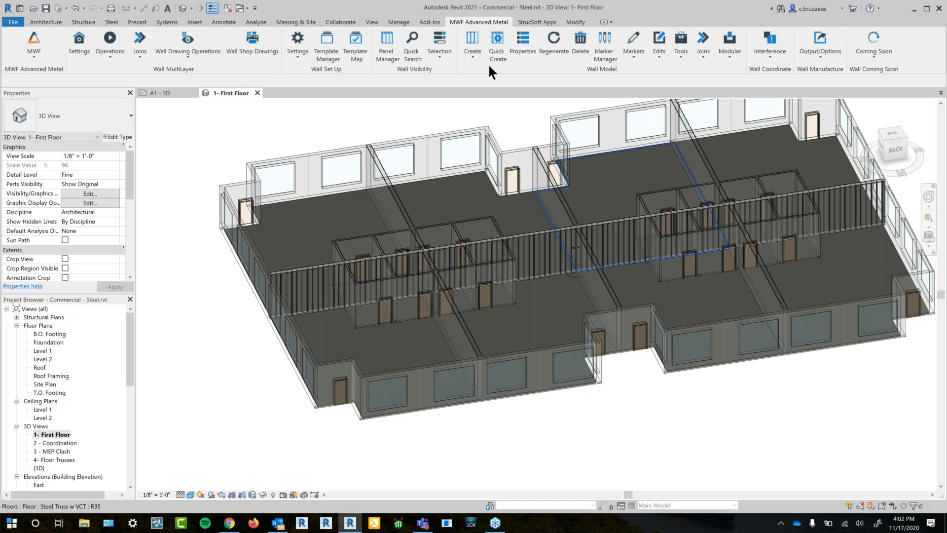
scroll(346, 381, "up", 2)
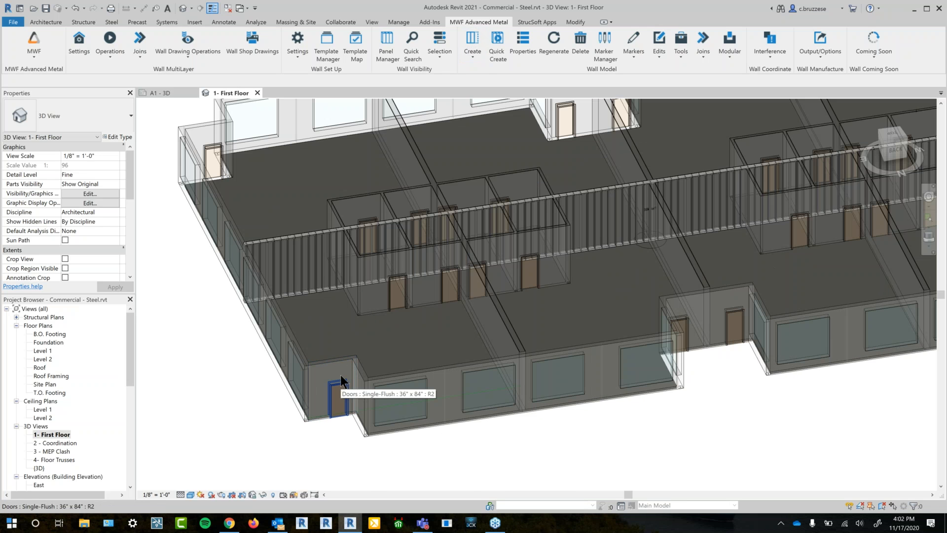
middle_click_drag(344, 381, 468, 374, "shift")
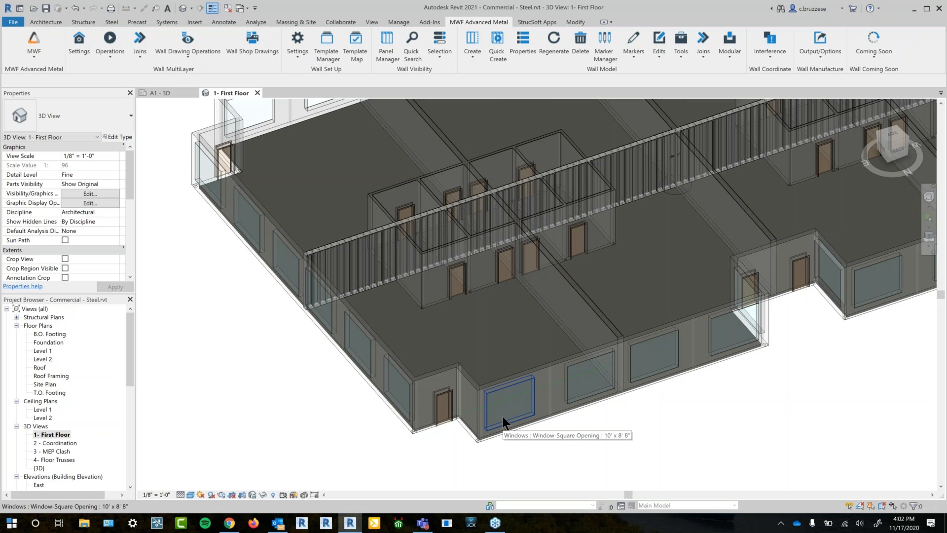
scroll(501, 415, "up", 2)
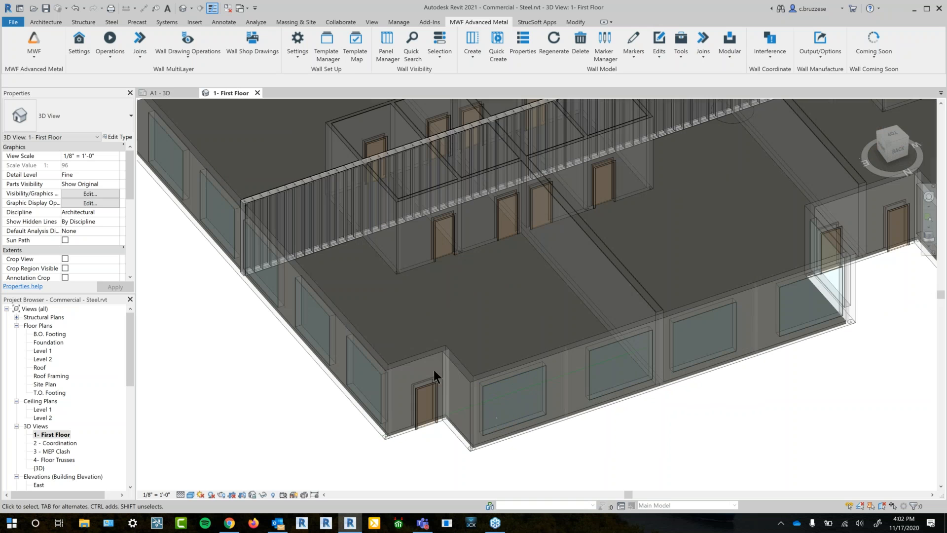
left_click(460, 375)
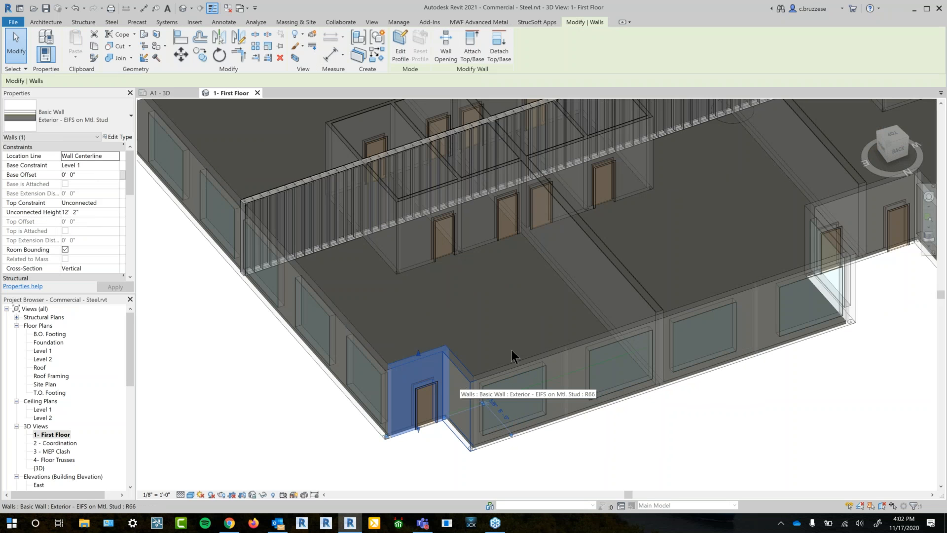
left_click(475, 20)
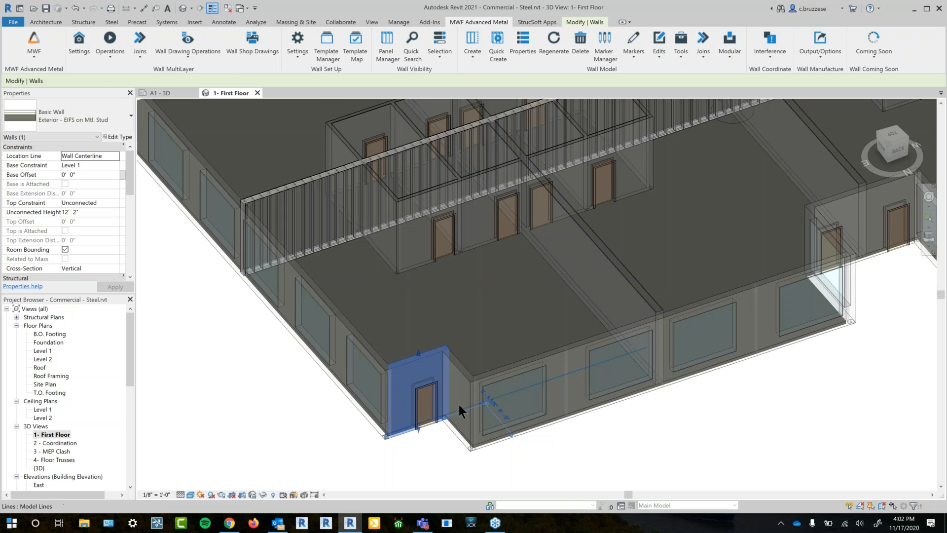
scroll(459, 405, "up", 2)
left_click(525, 357, "ctrl")
left_click(525, 357, "ctrl")
left_click(690, 386, "ctrl")
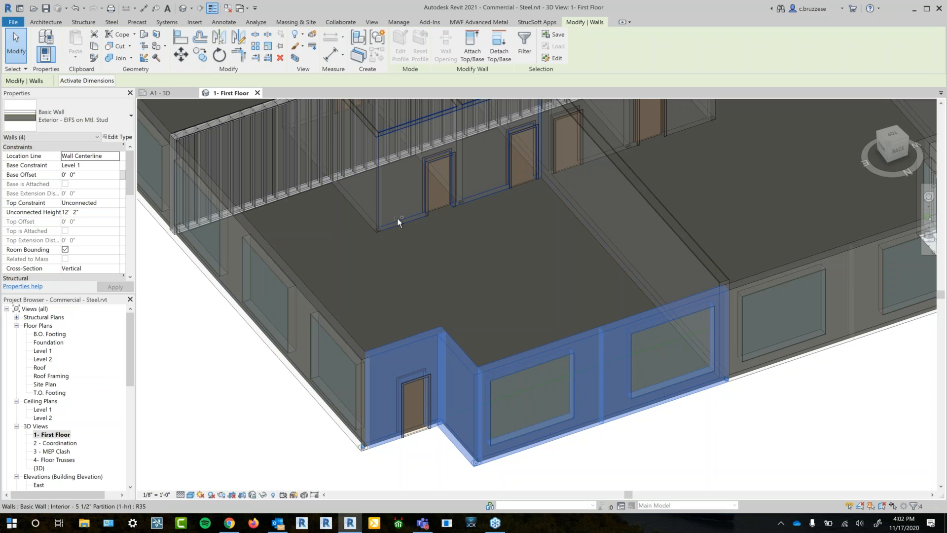
Start MWF panel creation for the selected walls, browse the disk templates, and select the LGS_Extensions_Horiz project template
left_click(497, 22)
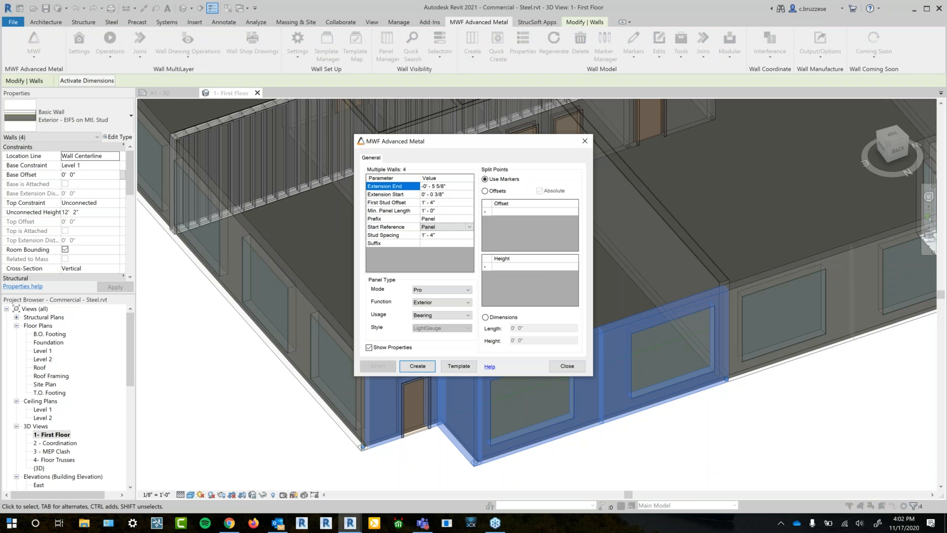
left_click_drag(493, 141, 329, 95)
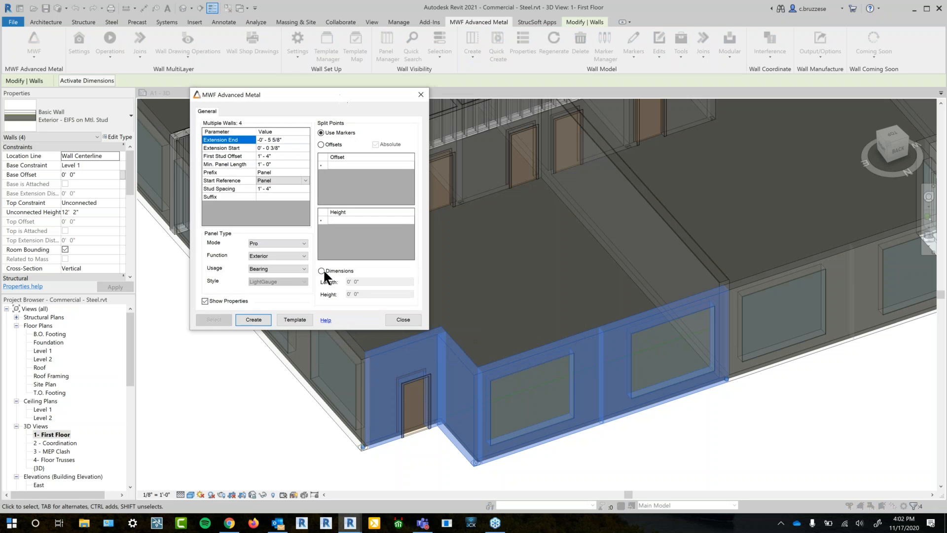
left_click(294, 319)
left_click(383, 197)
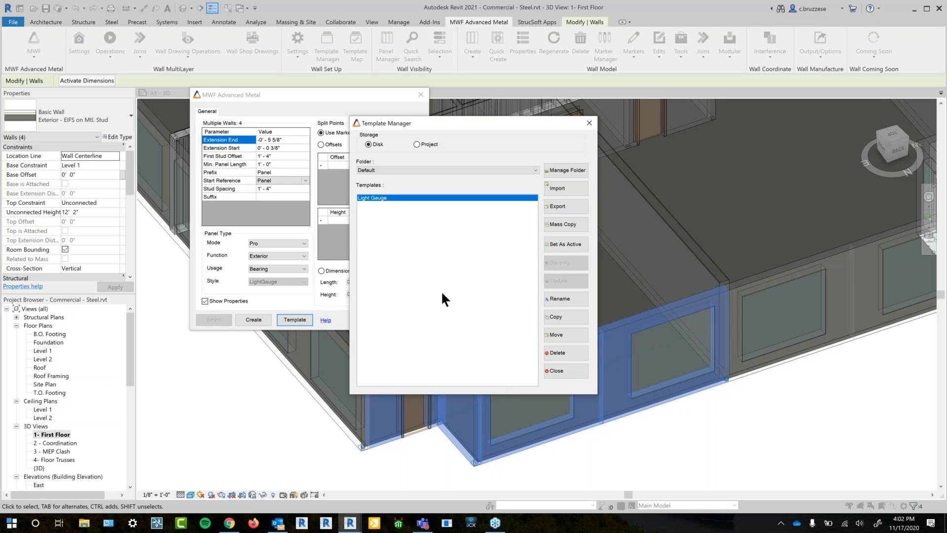
left_click(394, 170)
left_click(398, 181)
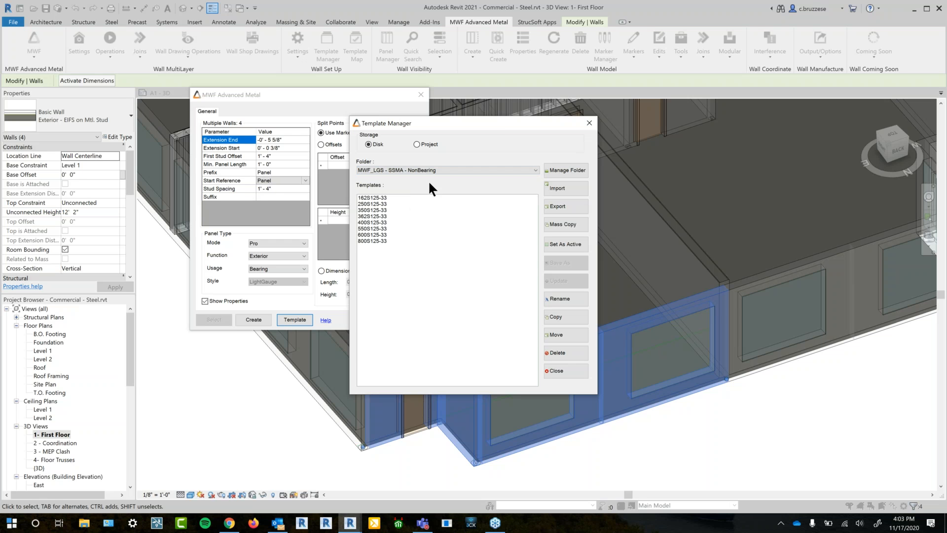
left_click(417, 144)
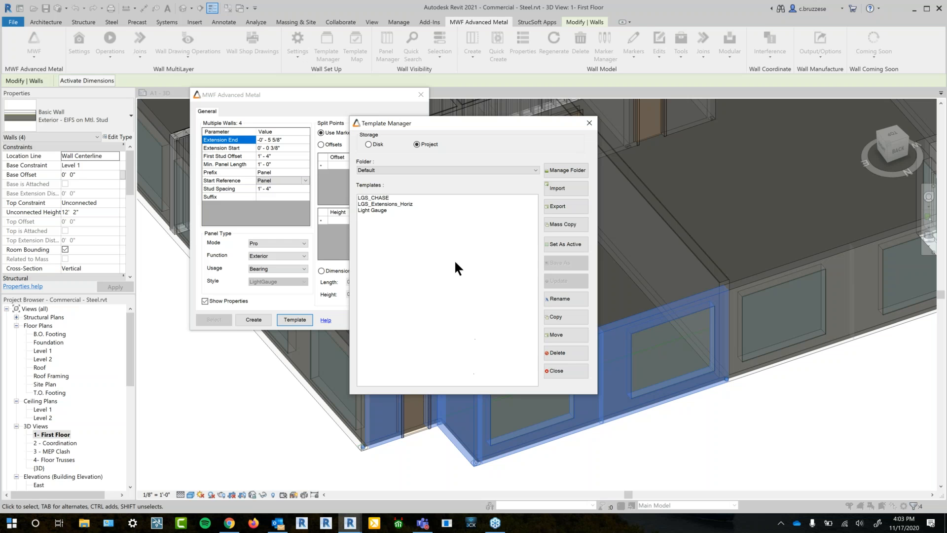
left_click(404, 204)
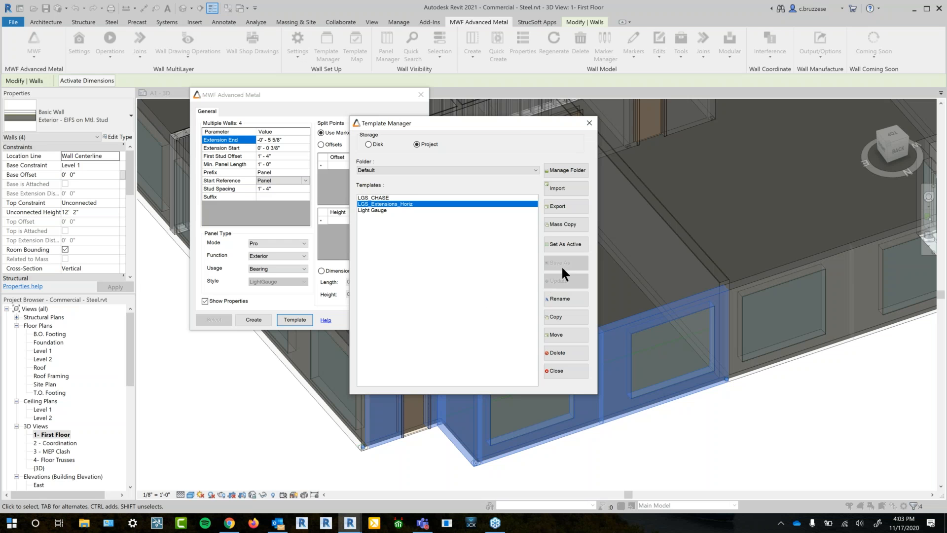
left_click(555, 370)
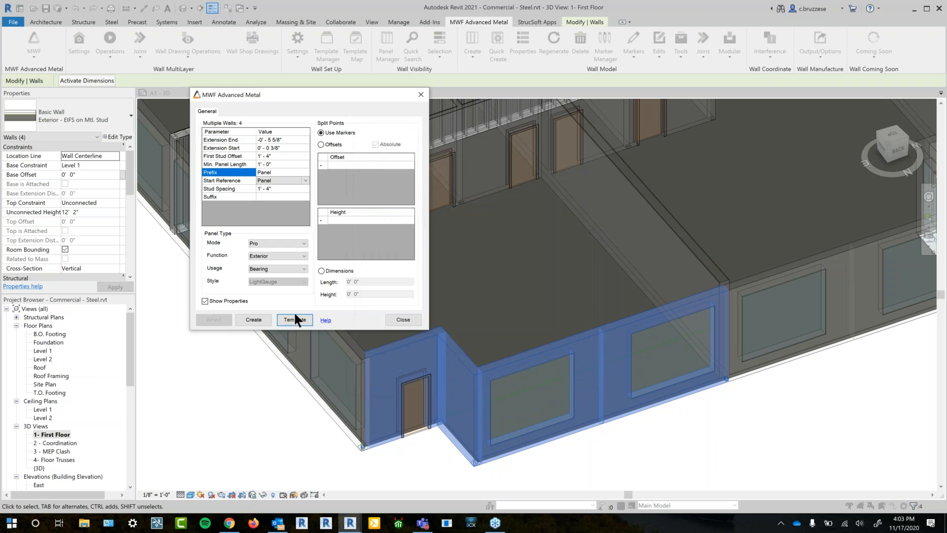
Create the light gauge framing panels on the four selected walls and close the resulting panel properties
left_click(249, 319)
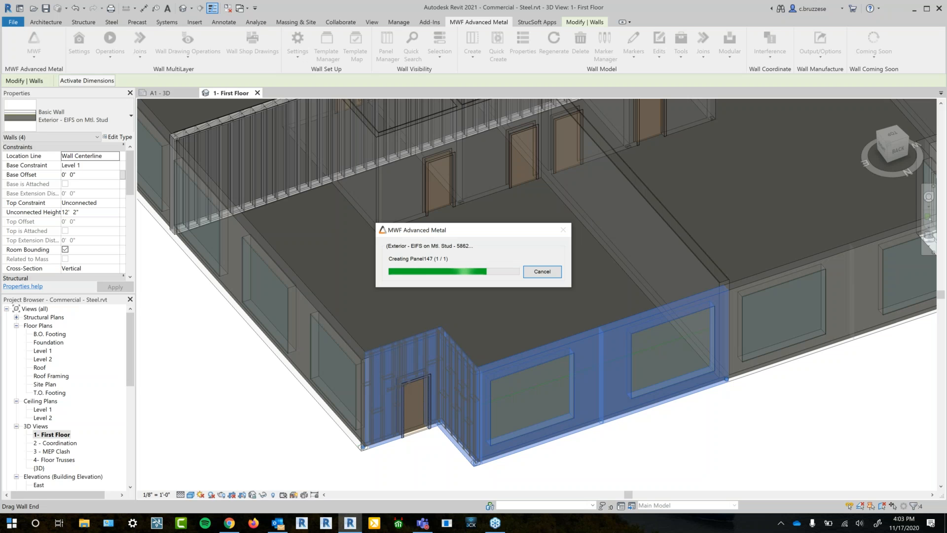
key("XF86AudioLowerVolume")
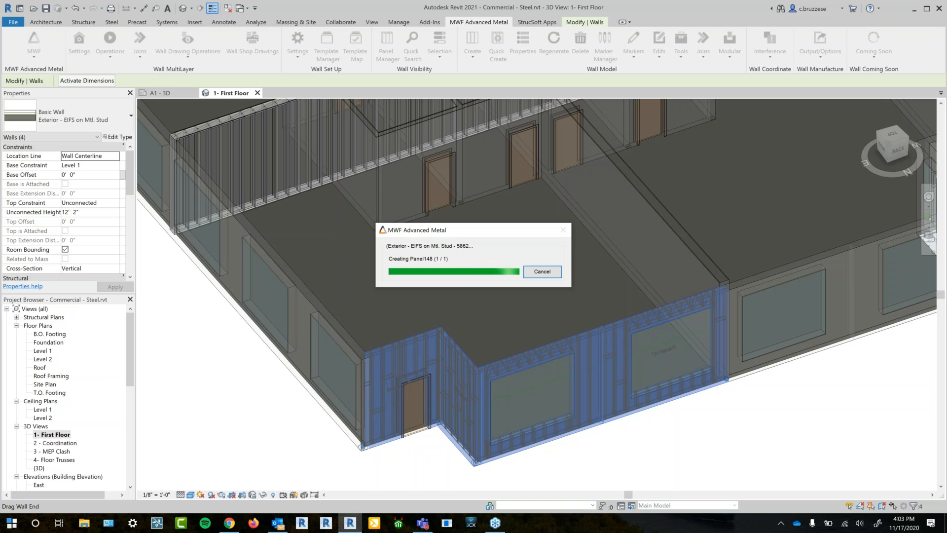
scroll(477, 312, "down", 3)
left_click(373, 356)
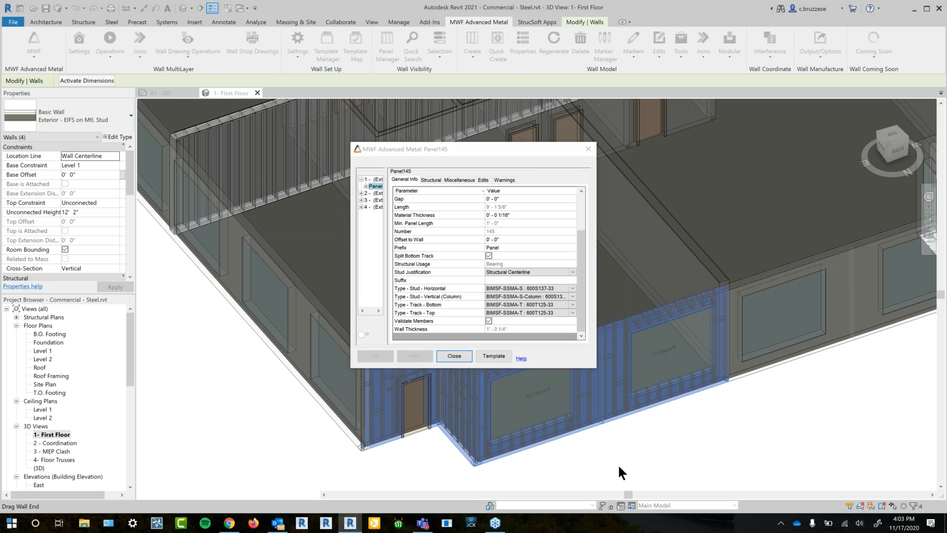
middle_click_drag(638, 453, 634, 375)
left_click(570, 443)
Open the panel properties of a stud in the short return wall and examine the available vertical stud types
scroll(407, 354, "up", 5)
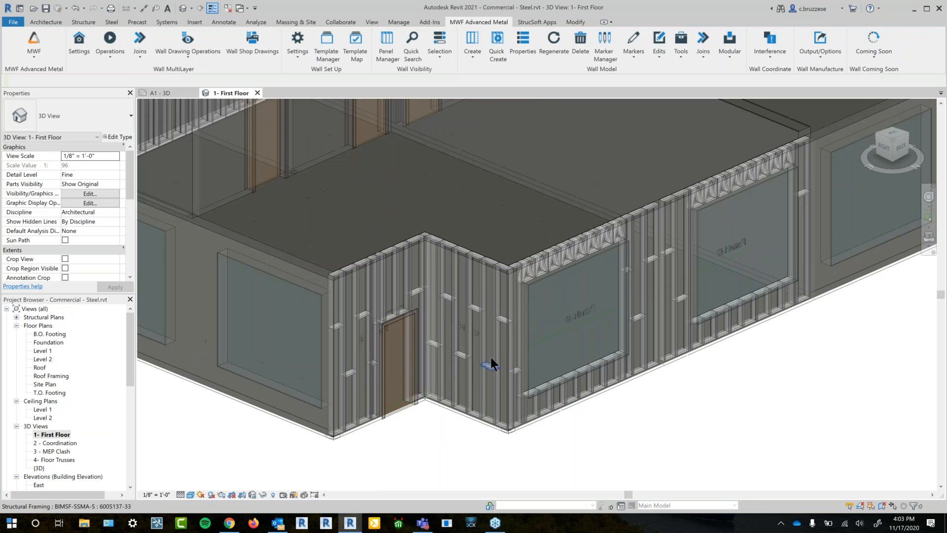
left_click(482, 322)
left_click(498, 22)
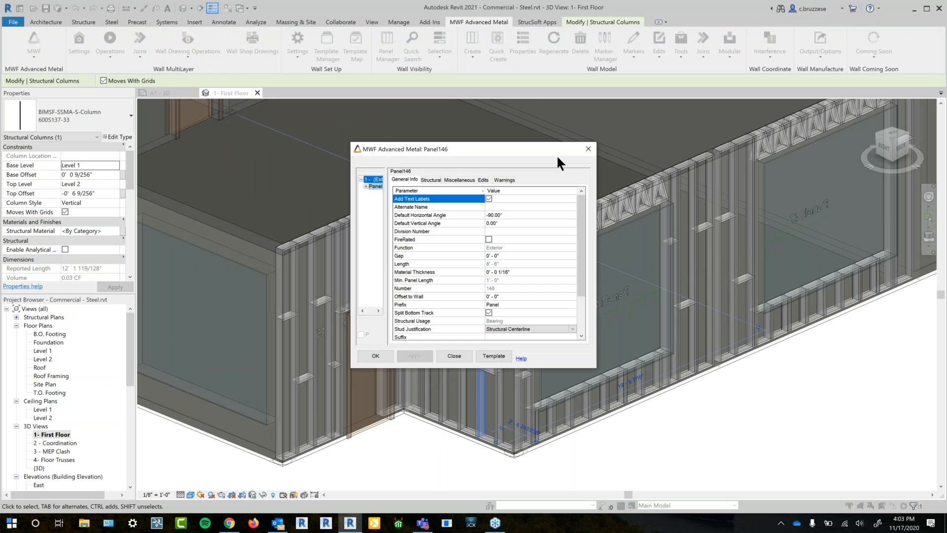
left_click_drag(596, 368, 657, 399)
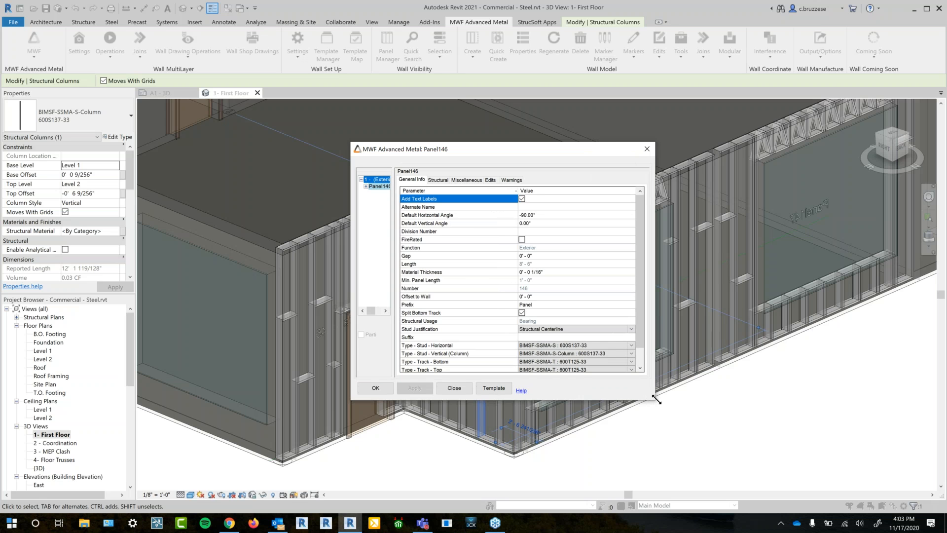
left_click_drag(562, 149, 348, 131)
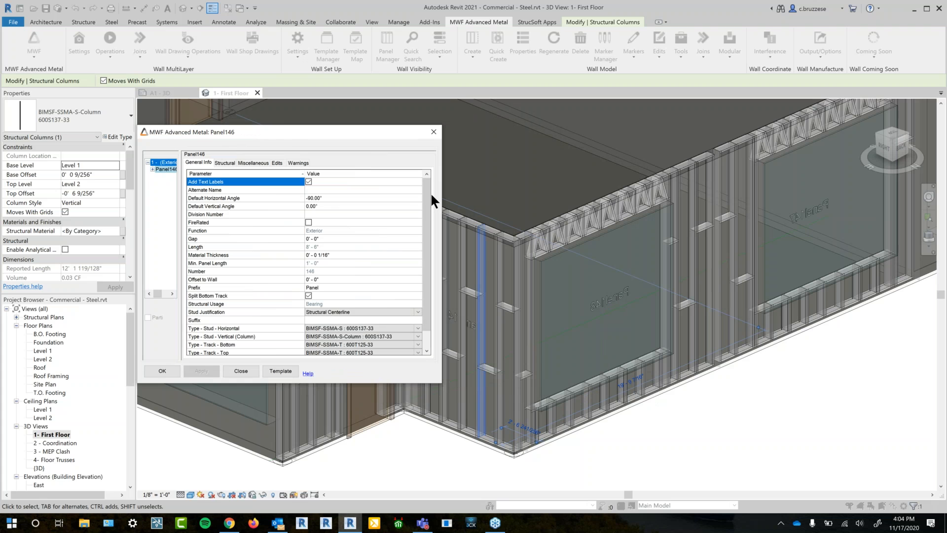
left_click(418, 336)
left_click(417, 336)
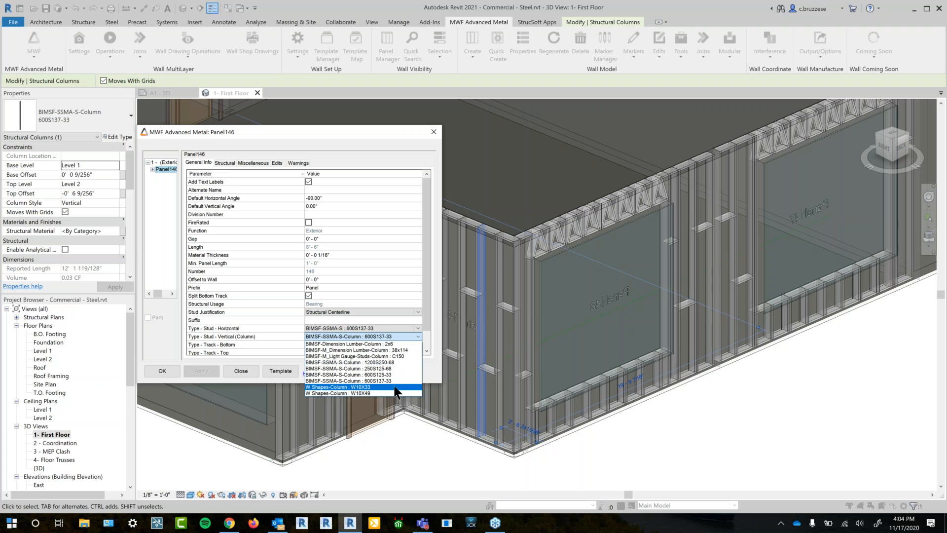
Review the panel's miscellaneous framing features and inspect its Bearing settings without changing them
left_click(259, 162)
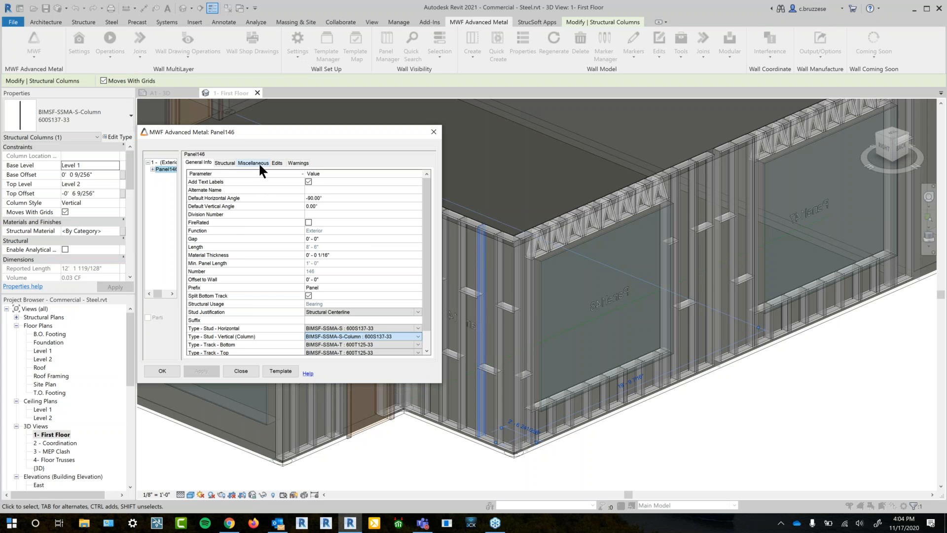
left_click(259, 162)
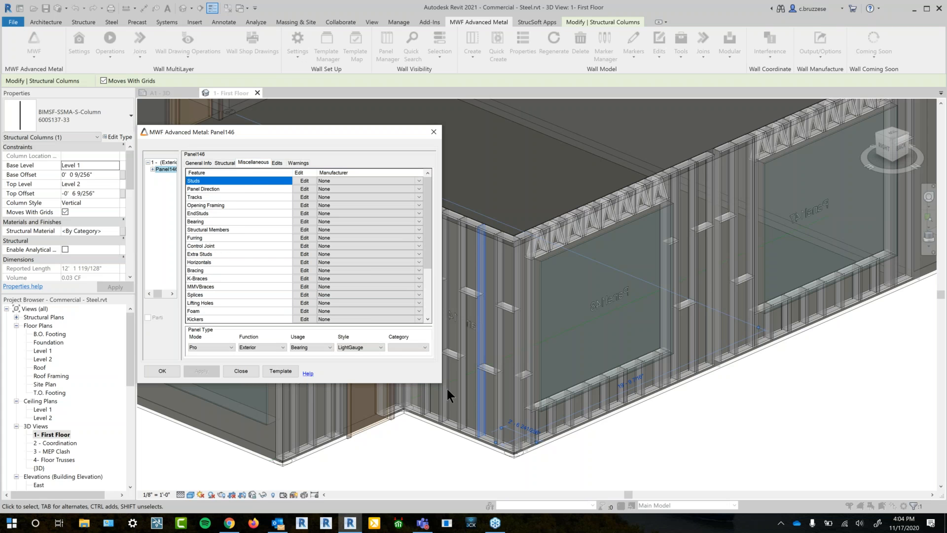
left_click_drag(442, 383, 484, 442)
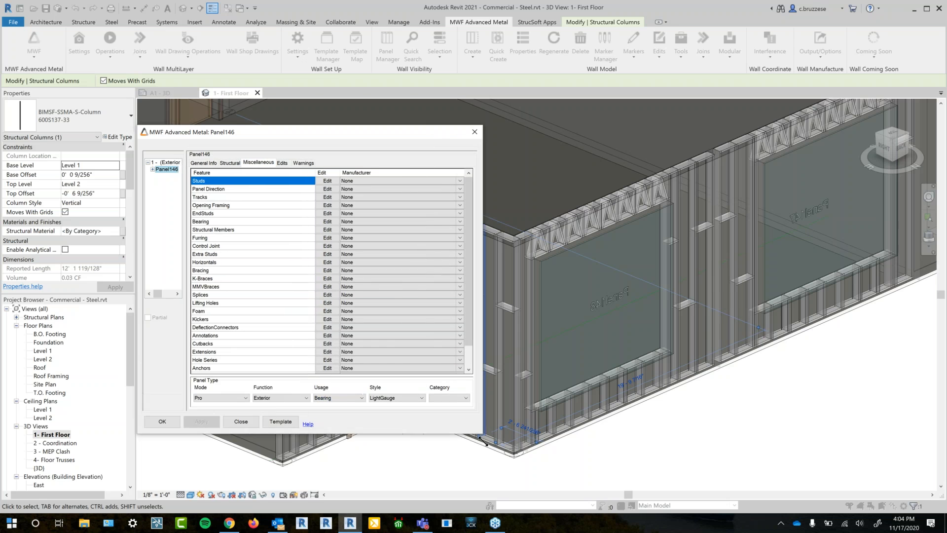
left_click(203, 223)
left_click(328, 222)
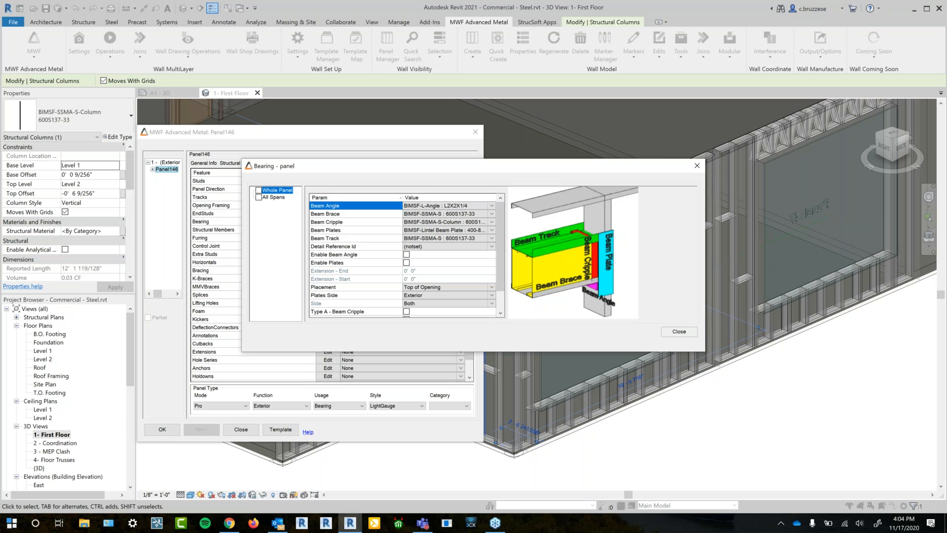
left_click(679, 332)
Inspect the panel's Horizontals settings, including offsets, family and list of definitions
left_click_drag(326, 131, 263, 132)
left_click(181, 265)
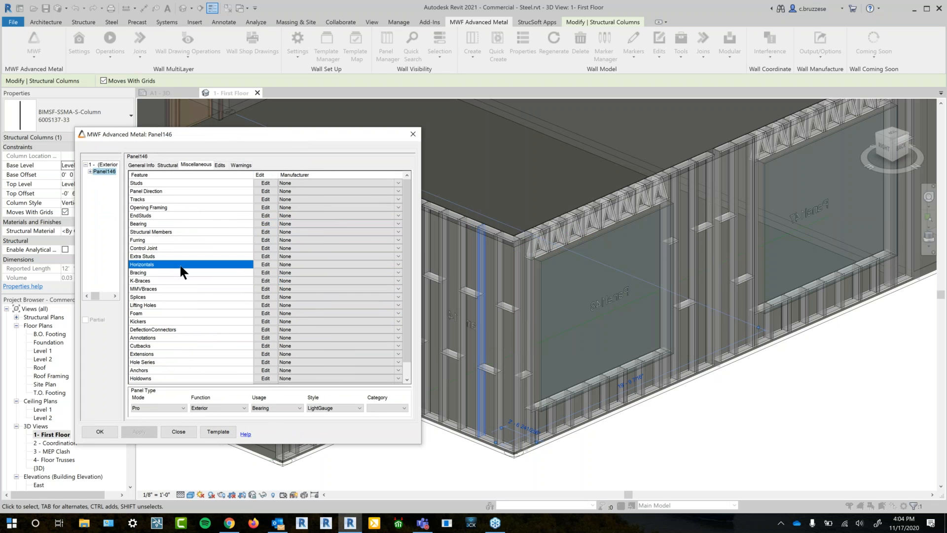
left_click(265, 266)
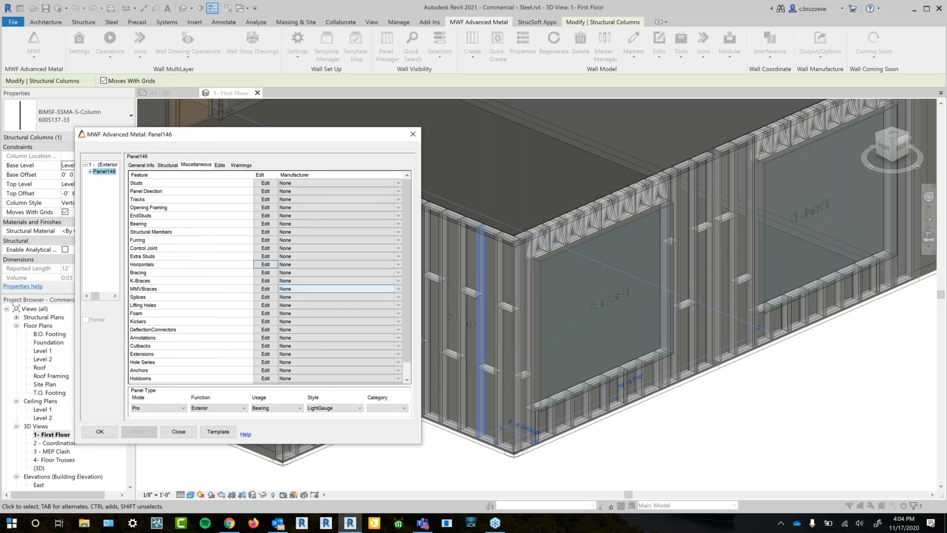
left_click(271, 267)
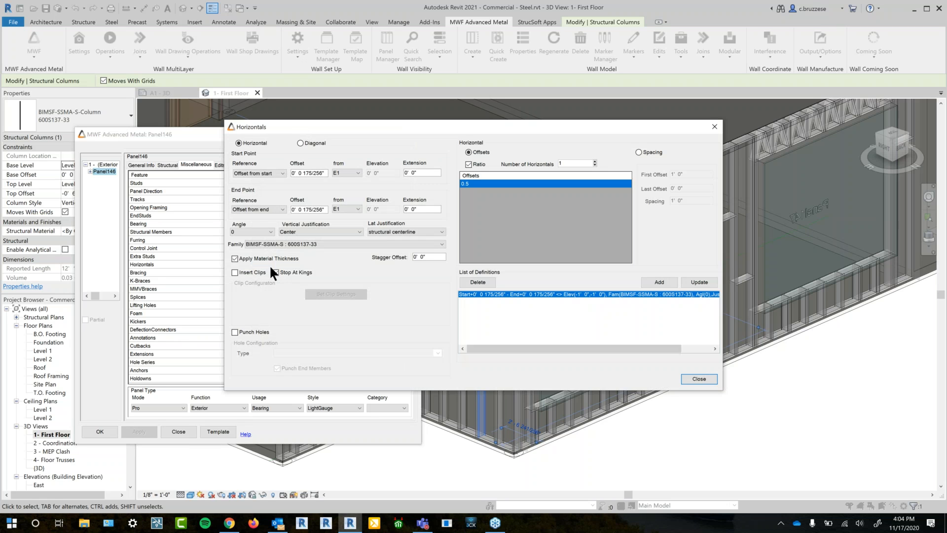
left_click(699, 379)
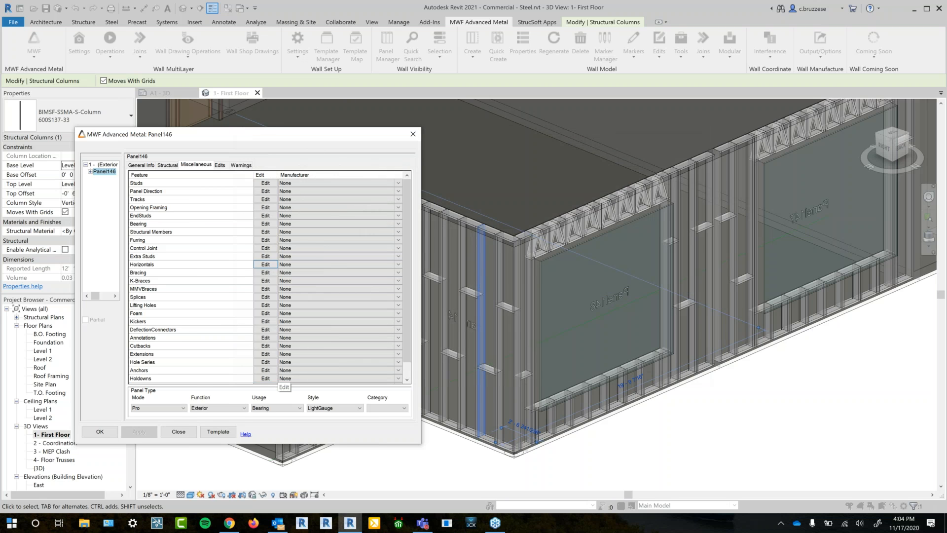
Check the project templates available for the return wall panel and close its properties to look over the framed corner
left_click(225, 431)
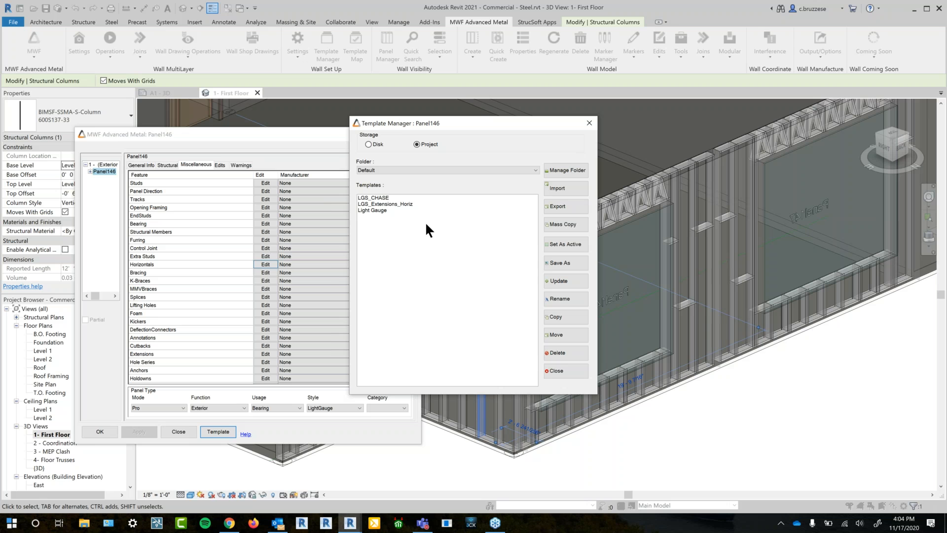
left_click(584, 126)
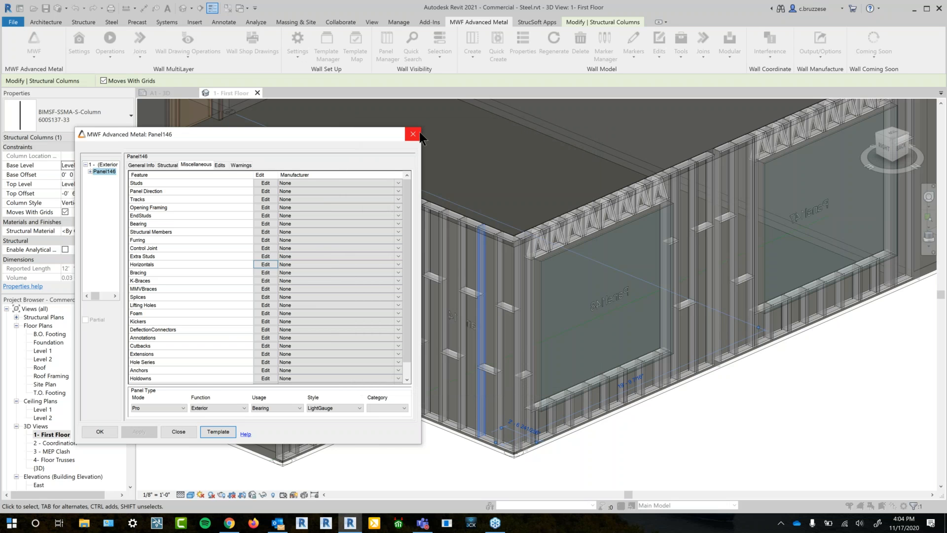
left_click(418, 133)
middle_click_drag(614, 357, 577, 402, "shift")
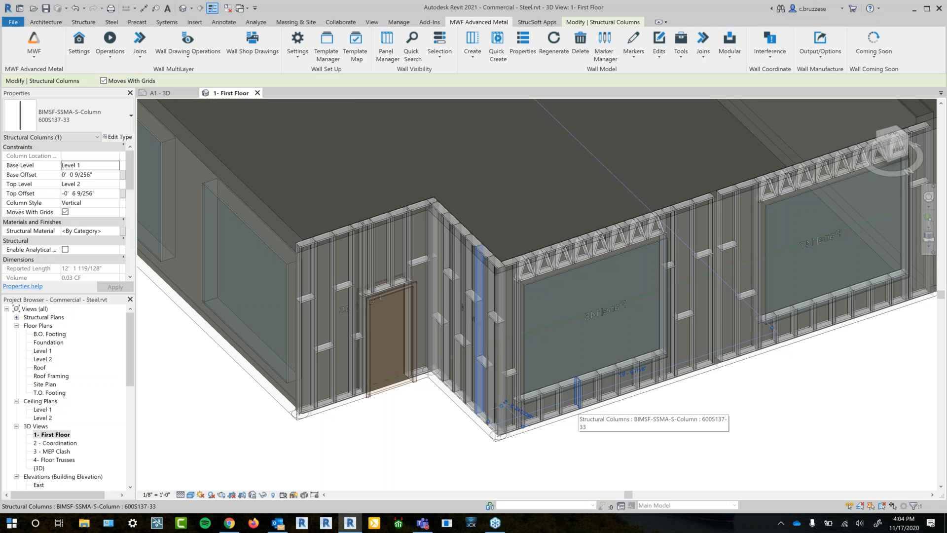
Examine which wall types and templates the LGS template map pairs, widening the wall type column, and accept the map
left_click(356, 64)
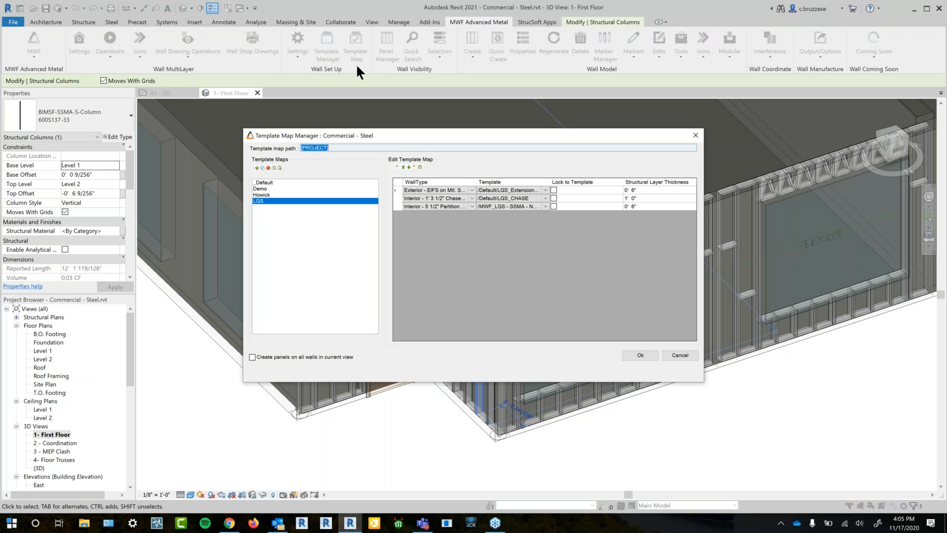
double_click(552, 182)
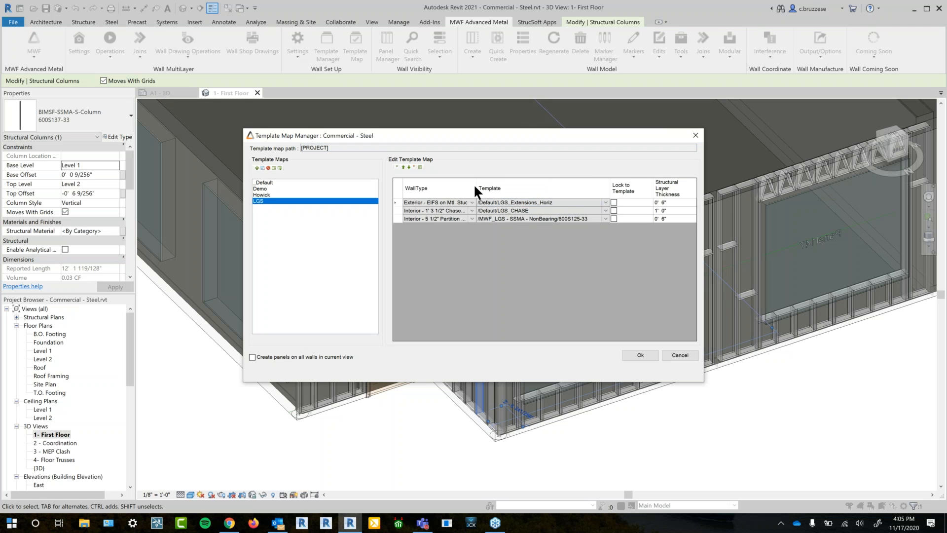
left_click_drag(475, 184, 514, 183)
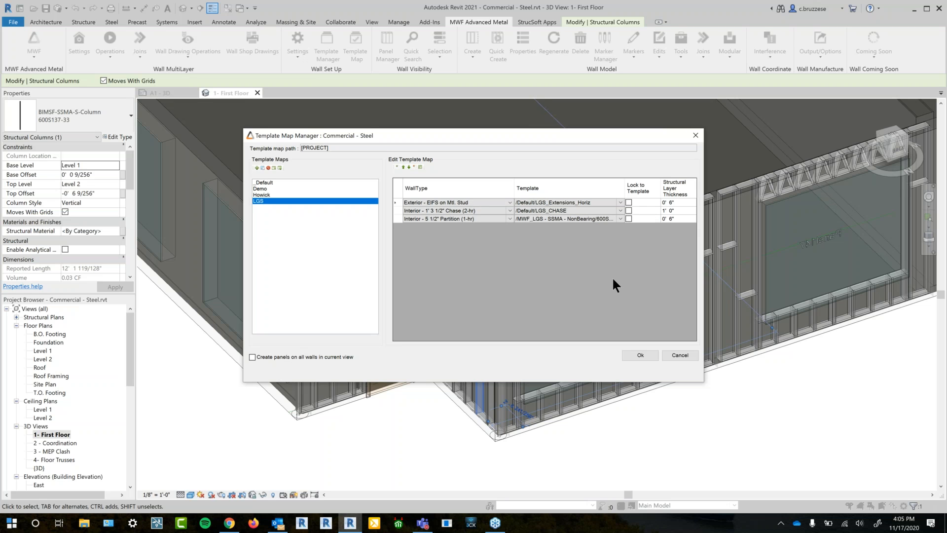
left_click(643, 356)
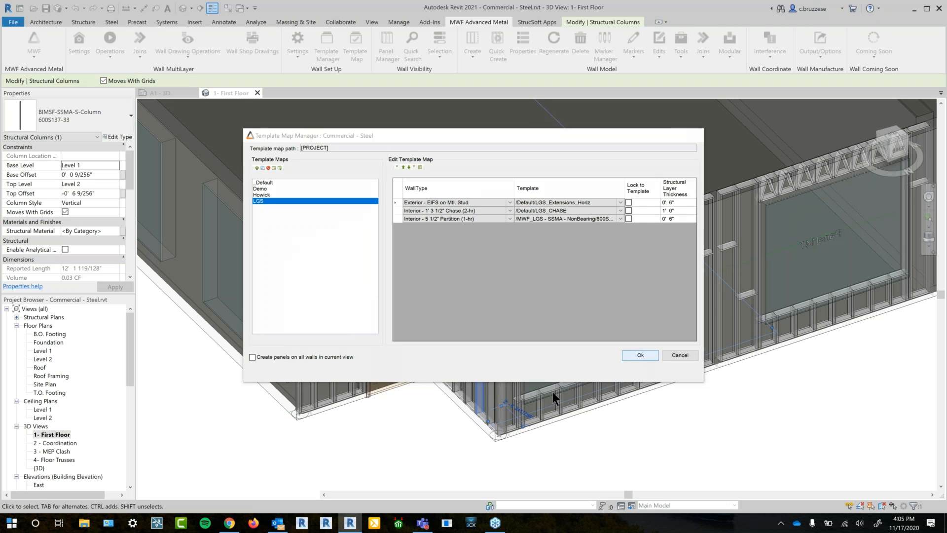
Create panels on the two unframed interior 5 1/2" partition walls and the exterior EIFS window wall beside the framed ones
scroll(552, 392, "down", 2)
middle_click_drag(437, 177, 449, 291)
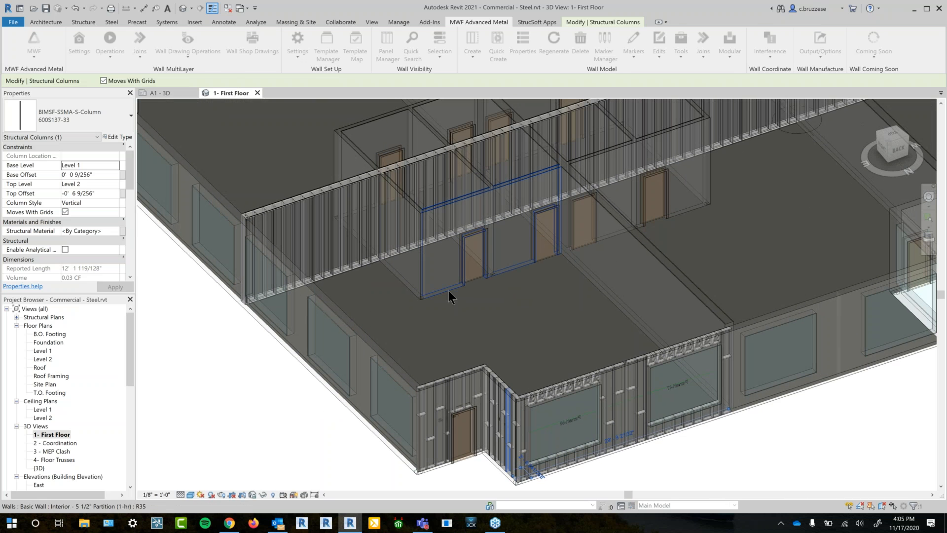
left_click(449, 291)
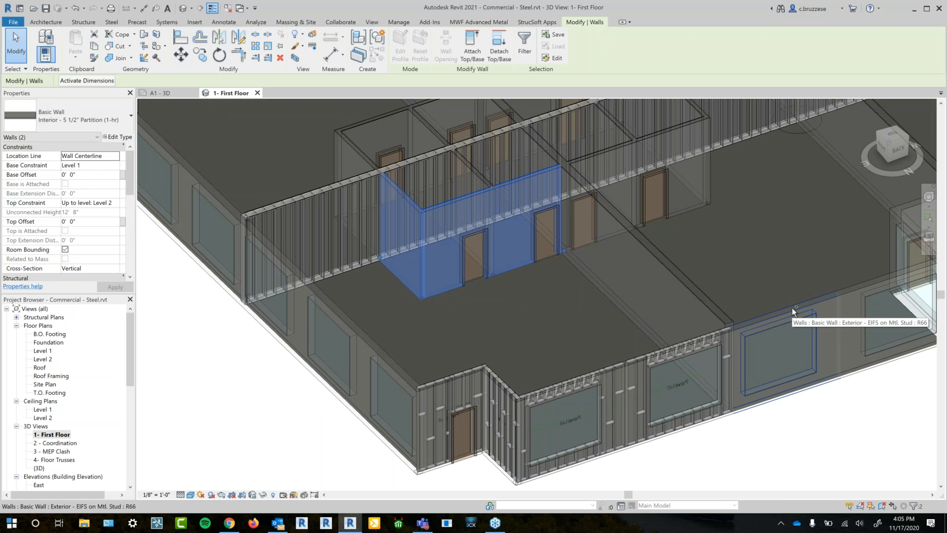
left_click(817, 299, "ctrl")
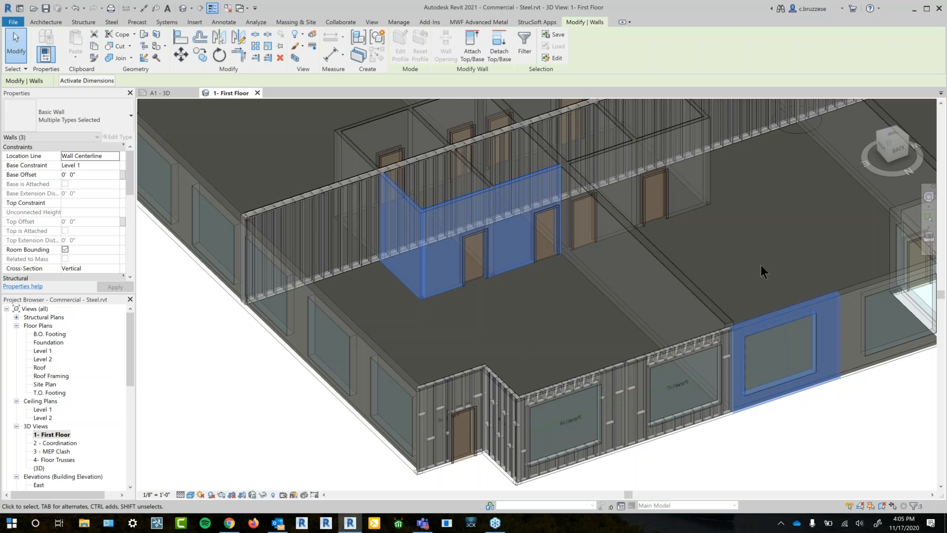
key("c")
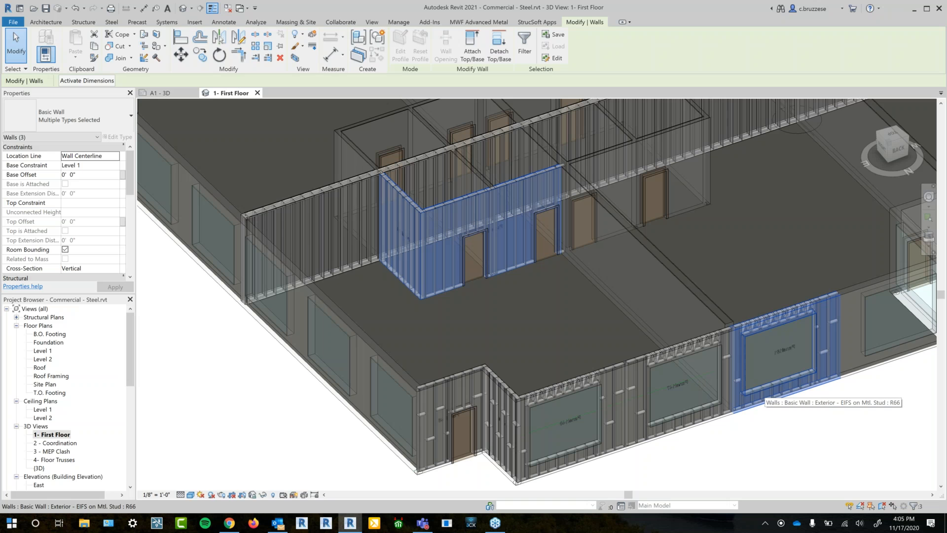
Compare the stud types used in the new interior partition panel and the new exterior wall panel
left_click(442, 279)
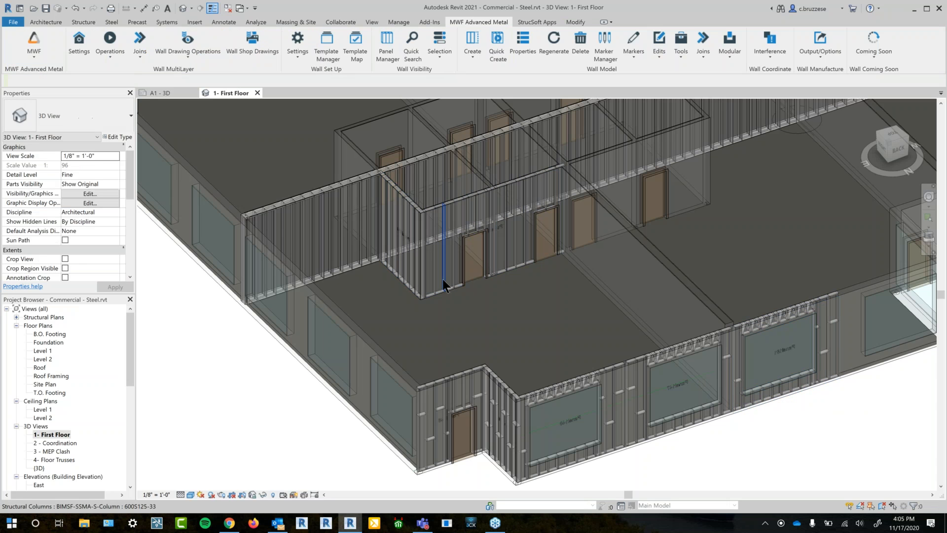
left_click(833, 357)
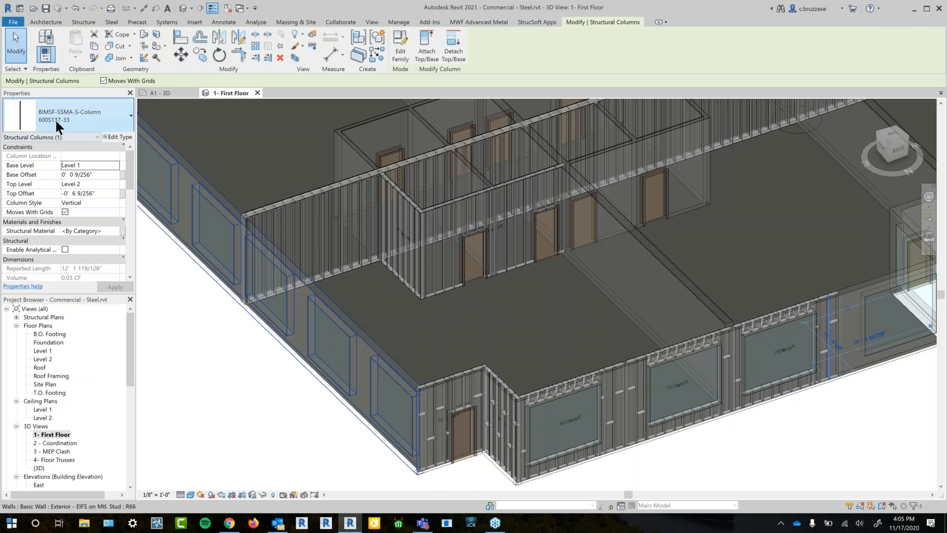
left_click(455, 244)
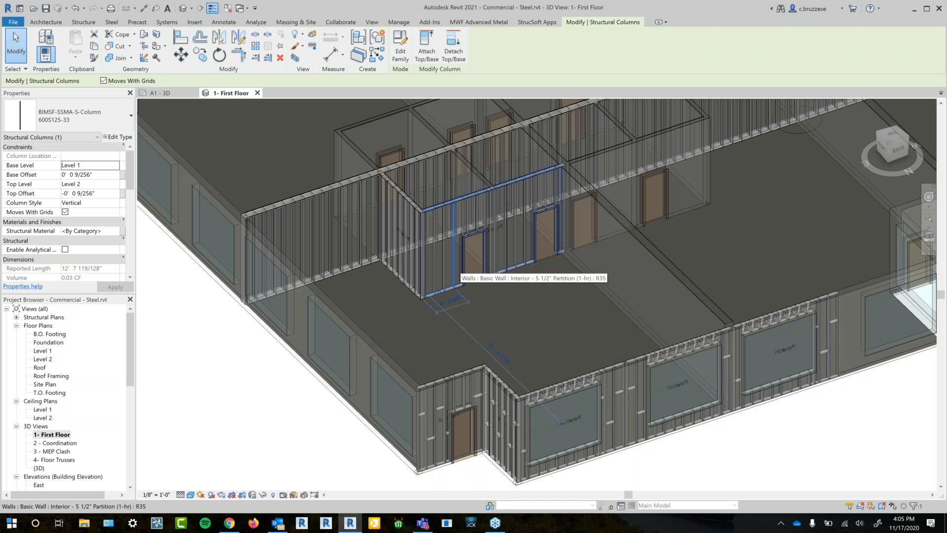
scroll(514, 361, "up", 4)
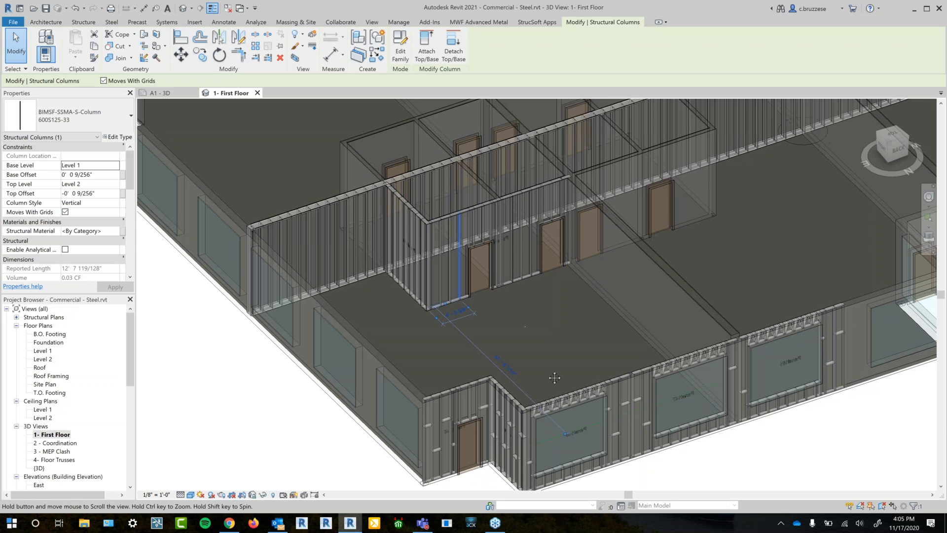
key("Escape")
Move the interior partition's door nearest the corner along the wall toward that corner
scroll(496, 339, "up", 3)
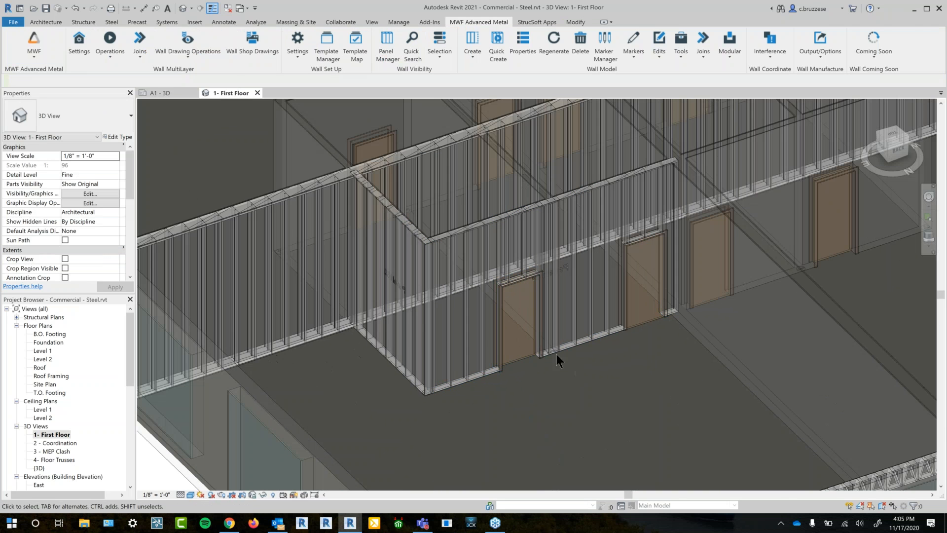
left_click(522, 356)
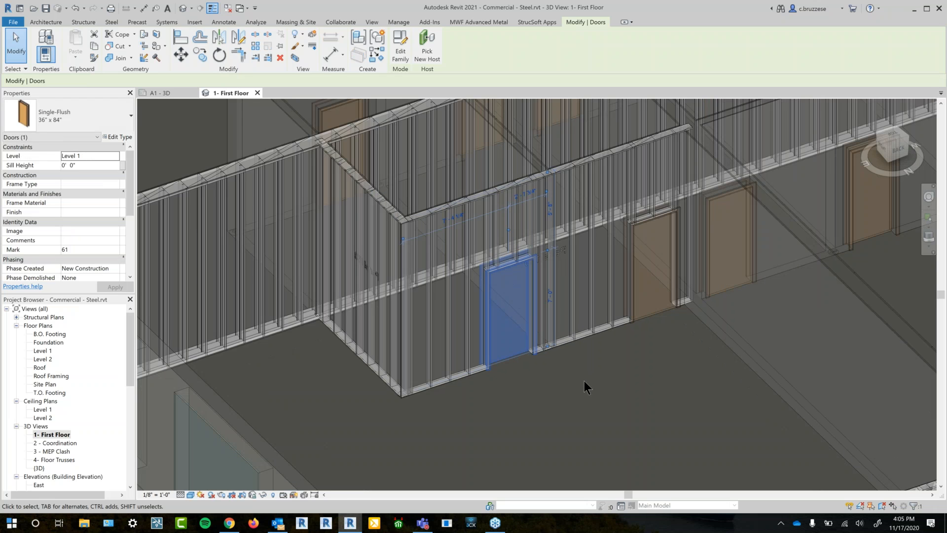
key("m")
key("v")
left_click(524, 359)
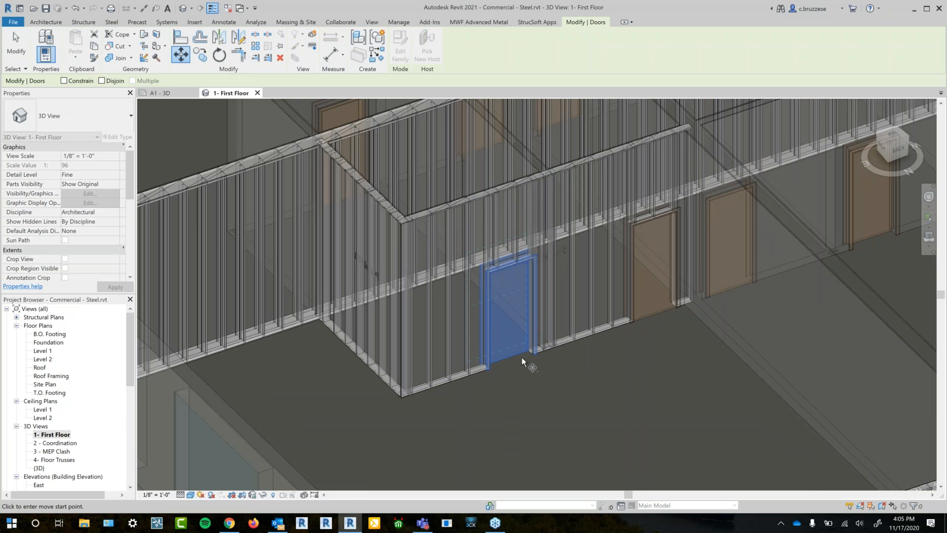
left_click(491, 380)
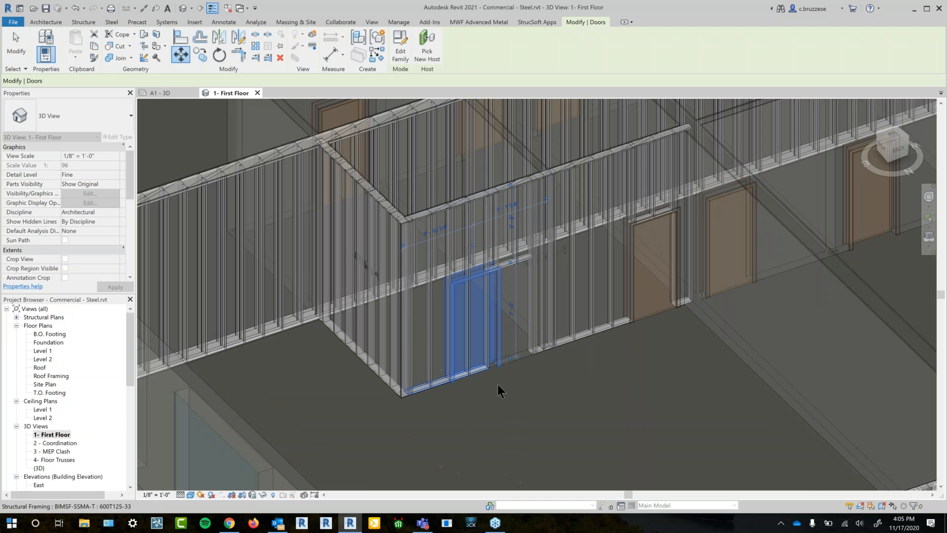
Extend the partition wall's end past its corner with the adjoining wall and regenerate the wall's panel framing
left_click(436, 218)
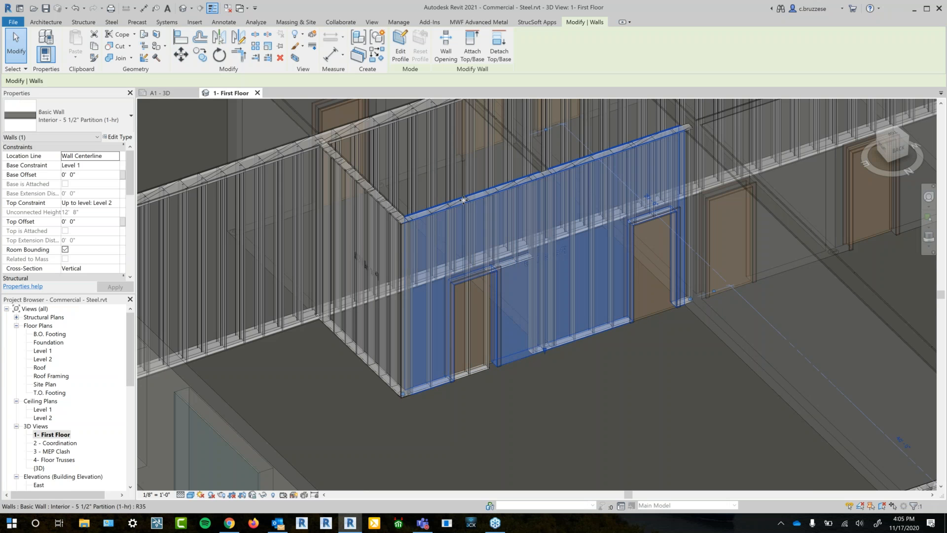
left_click_drag(404, 395, 364, 421)
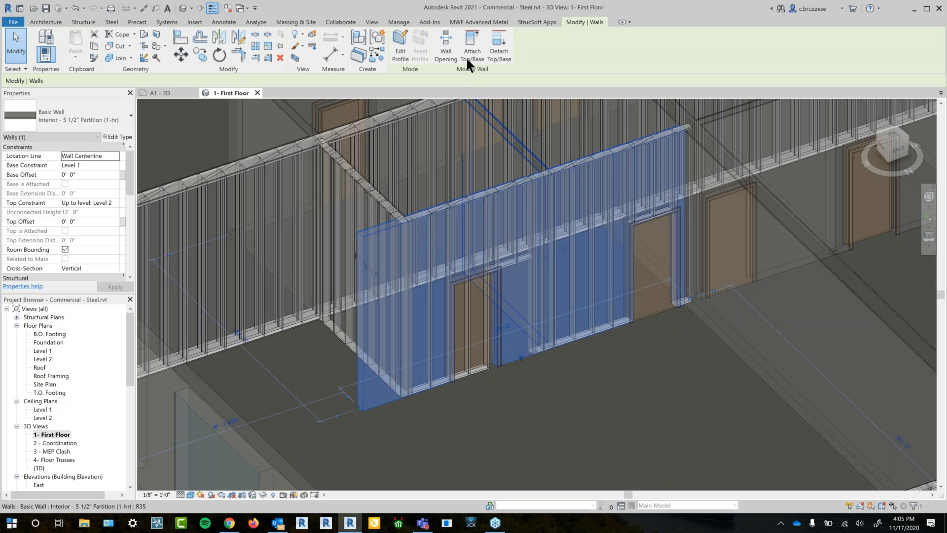
left_click(491, 22)
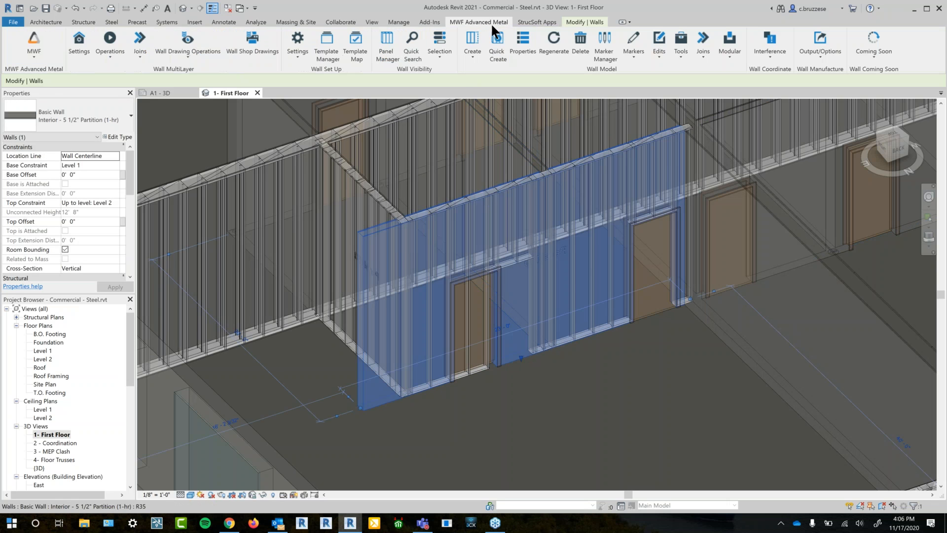
left_click(555, 47)
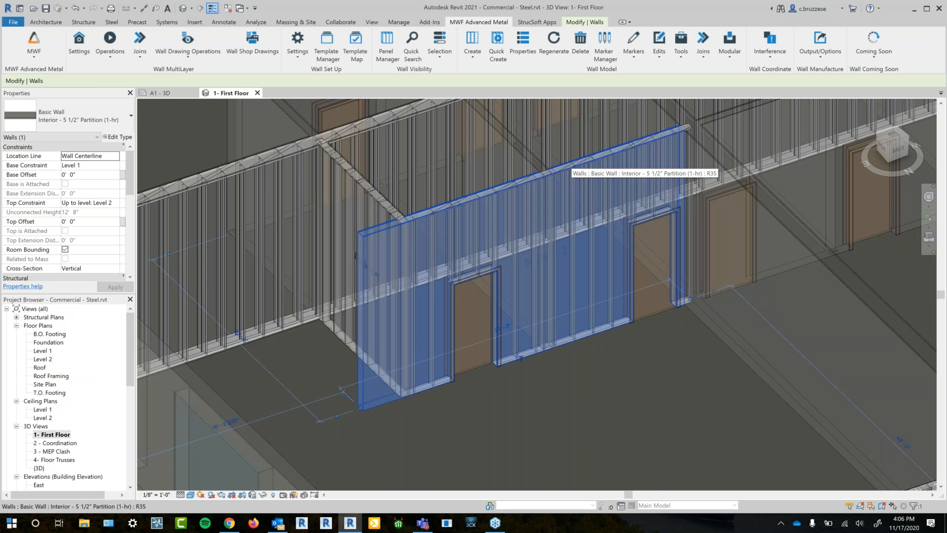
middle_click_drag(612, 378, 615, 453, "shift")
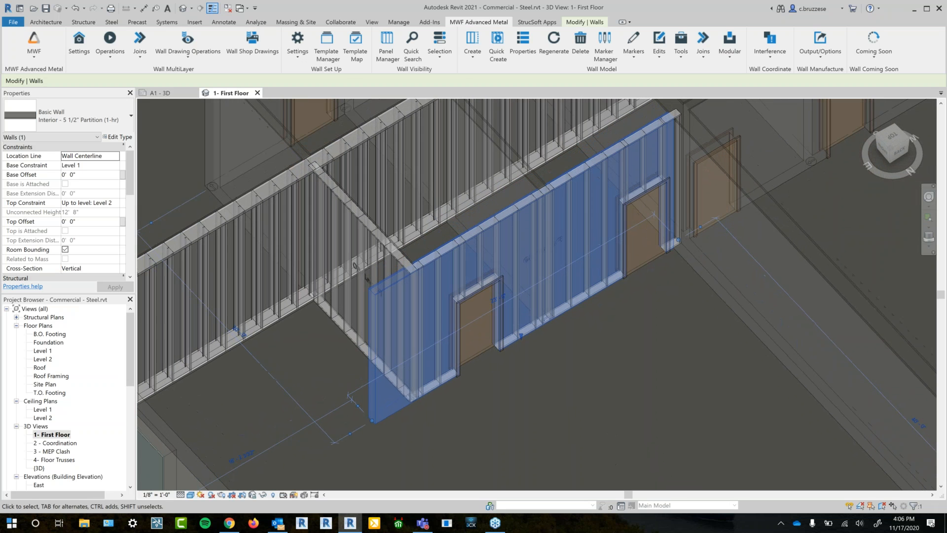
key("XF86MonBrightnessUp")
left_click(600, 374)
Move the partition's second door along the wall toward the first door and regenerate the panel
middle_click_drag(538, 320, 522, 383, "shift")
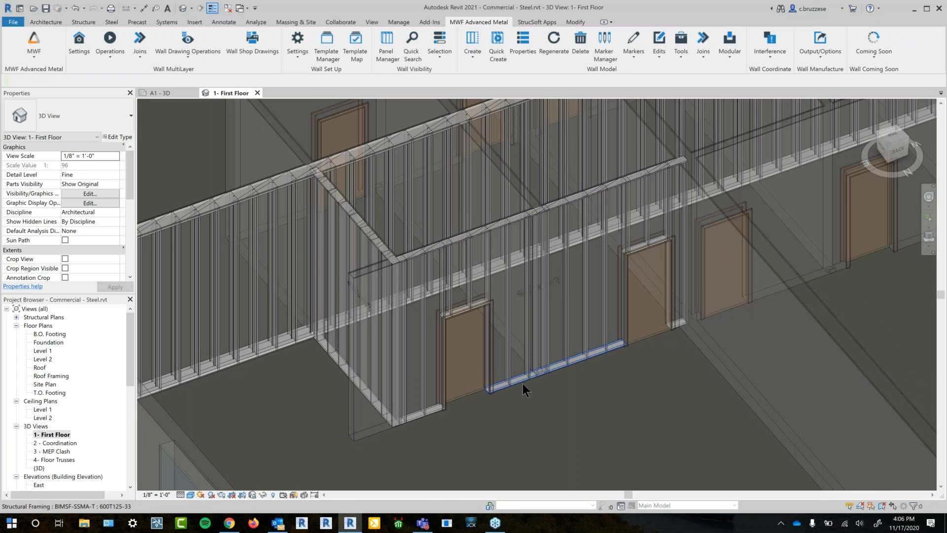
scroll(602, 347, "up", 1)
left_click(653, 334)
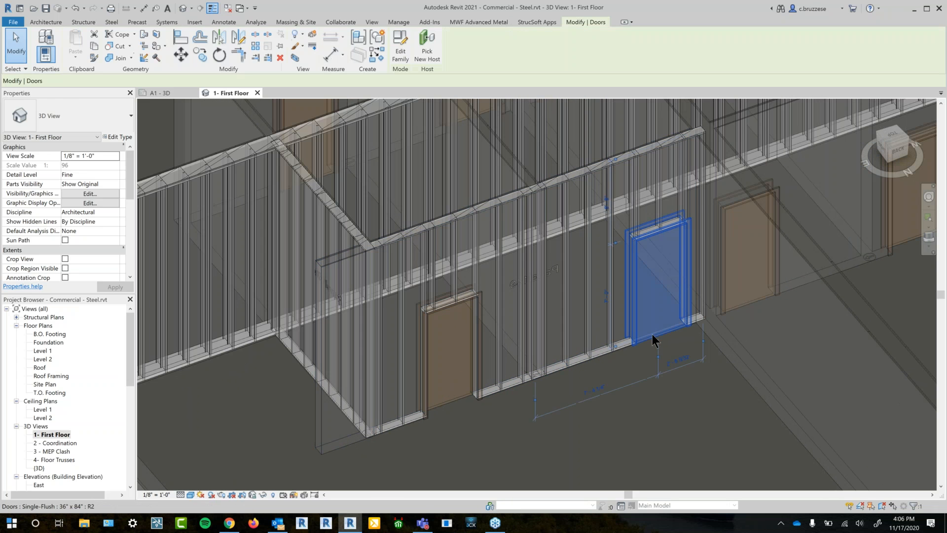
key("m")
key("v")
left_click(652, 335)
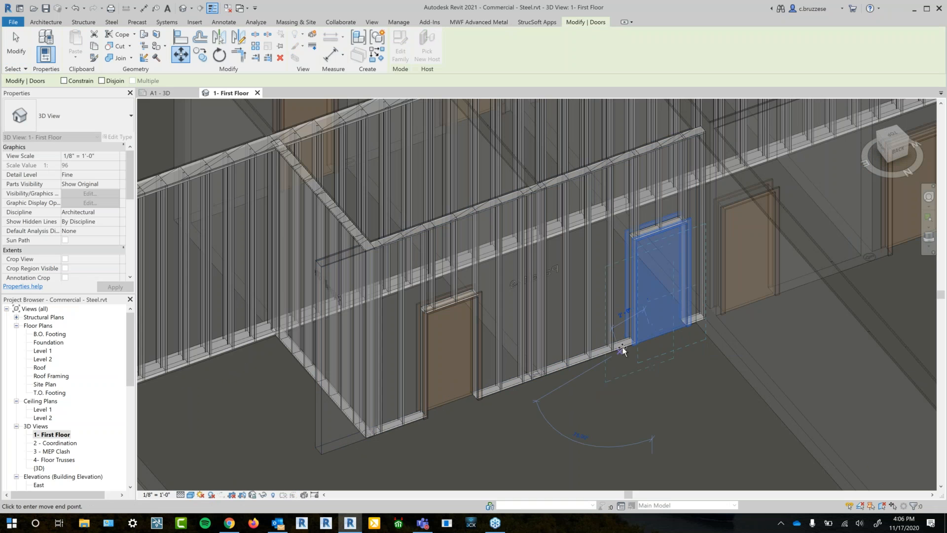
left_click(621, 343)
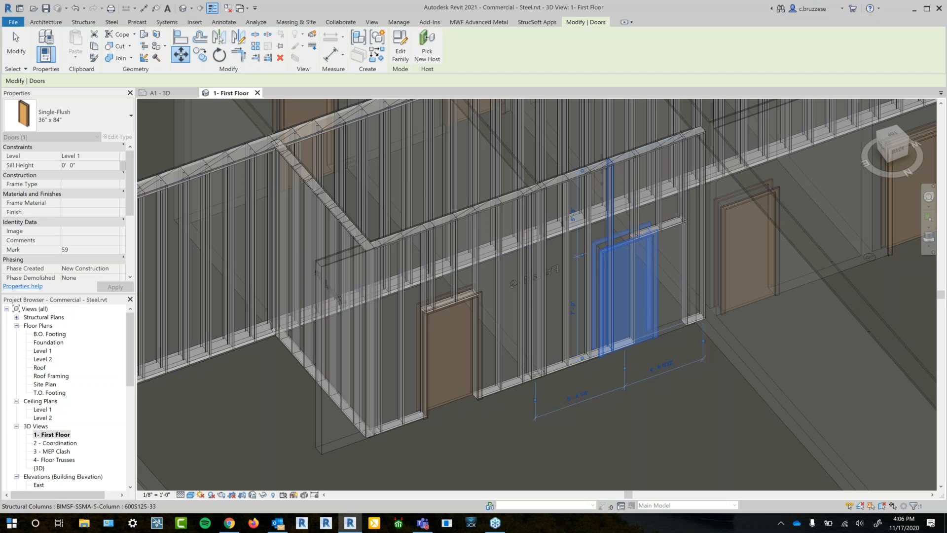
left_click(610, 227)
key("r")
key("e")
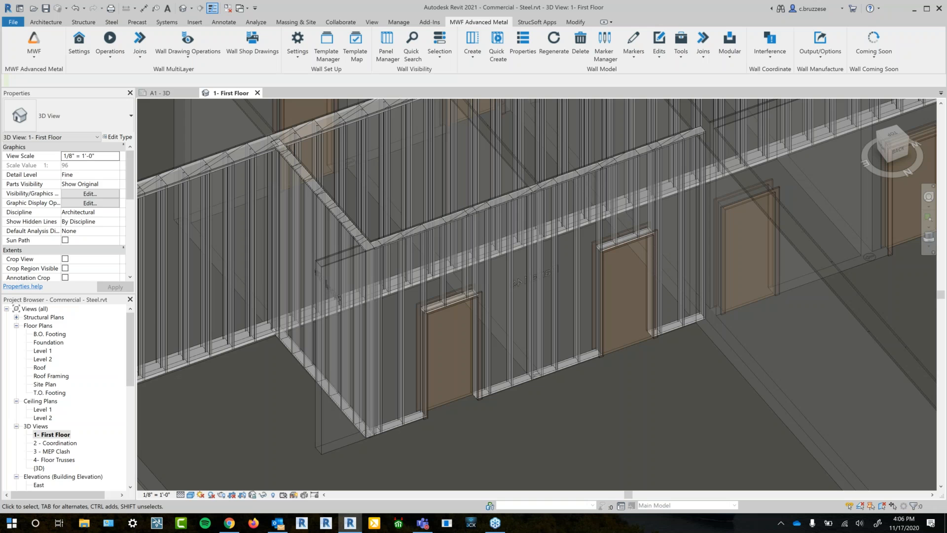
Review the general properties of the partition panel through one of its studs, without changing them
left_click(513, 351)
left_click(528, 45)
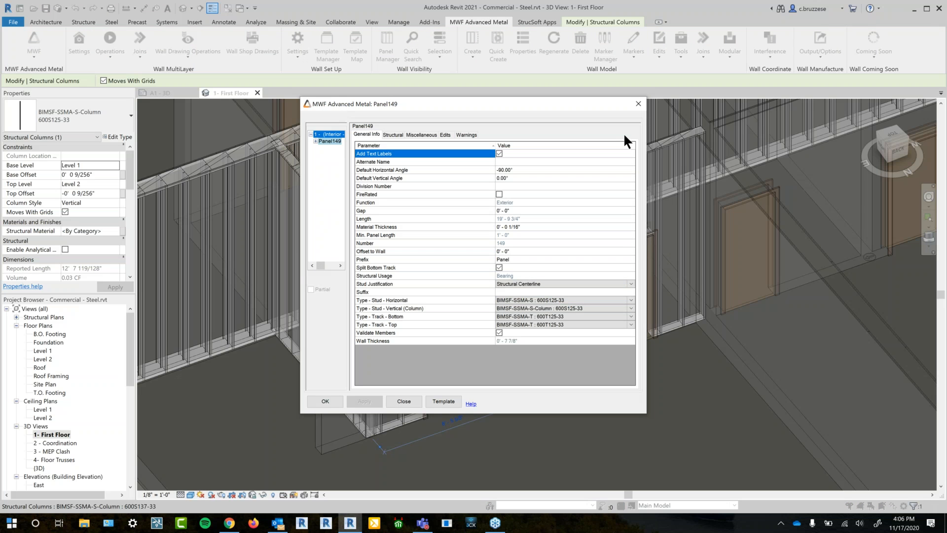
left_click(638, 106)
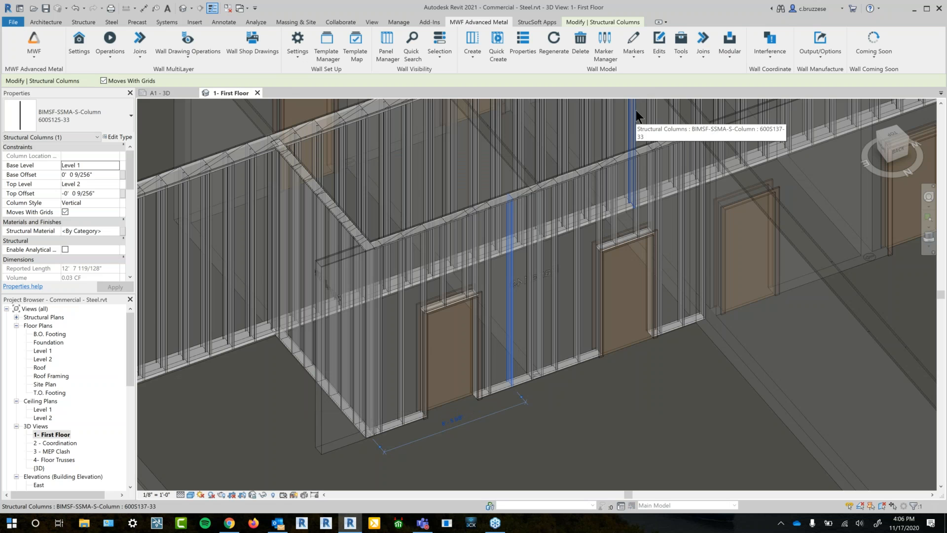
Move the stud between the two doors a short distance along the bottom track, away from the first door
scroll(556, 395, "up", 2)
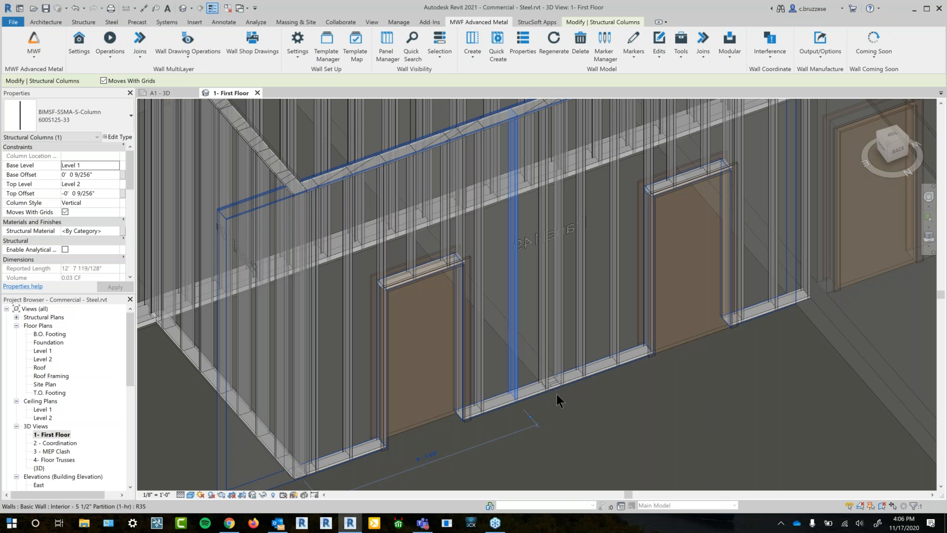
key("m")
key("v")
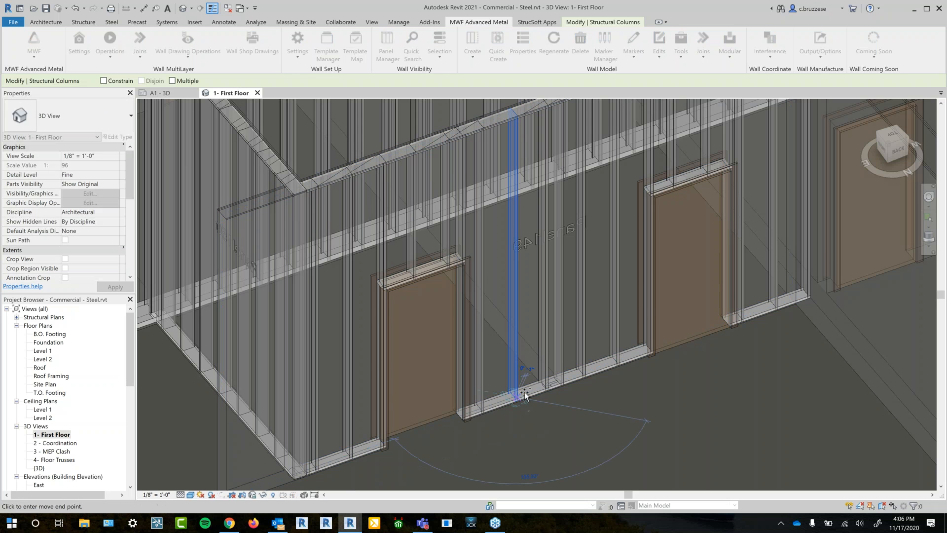
left_click(528, 390)
key("Escape")
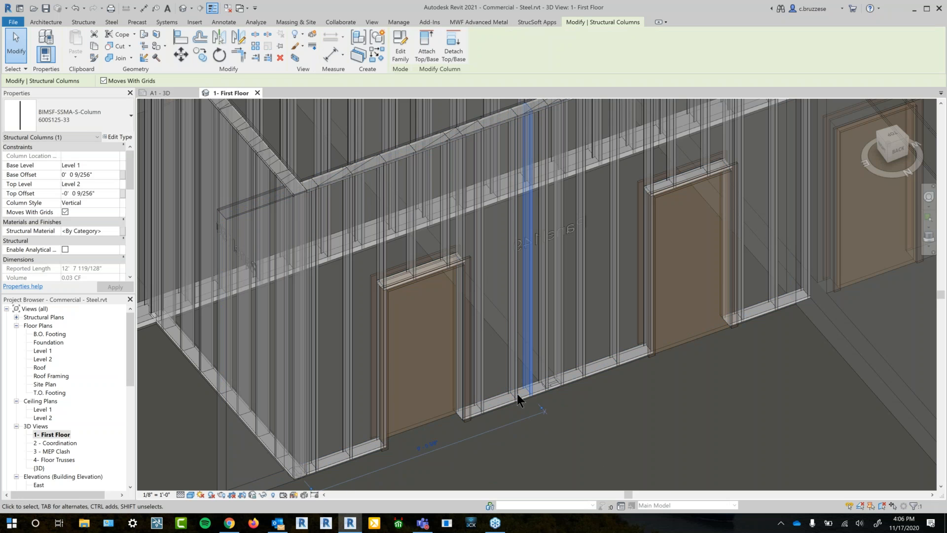
Copy the moved stud to a spot nearer the first door and record the panel's manual changes with Edits Wand
key("c")
key("o")
key("Escape")
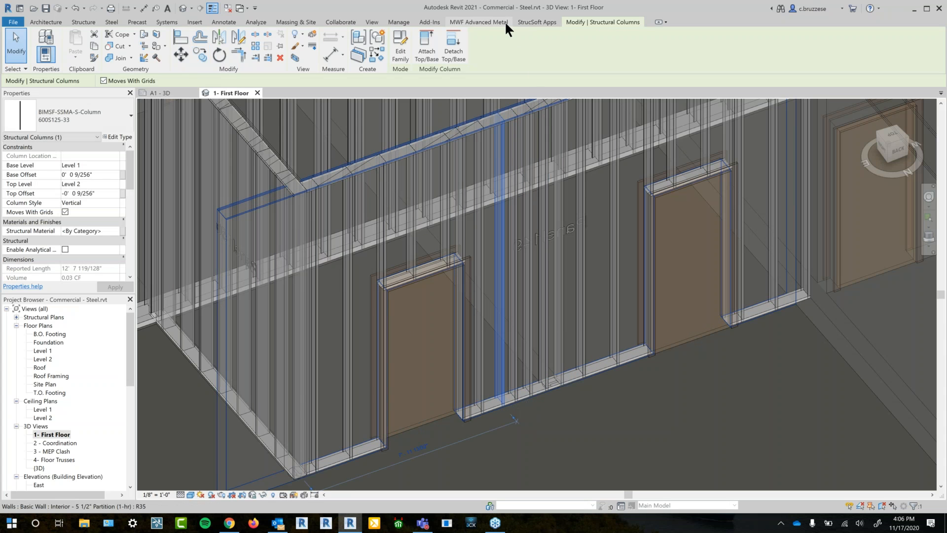
left_click(505, 22)
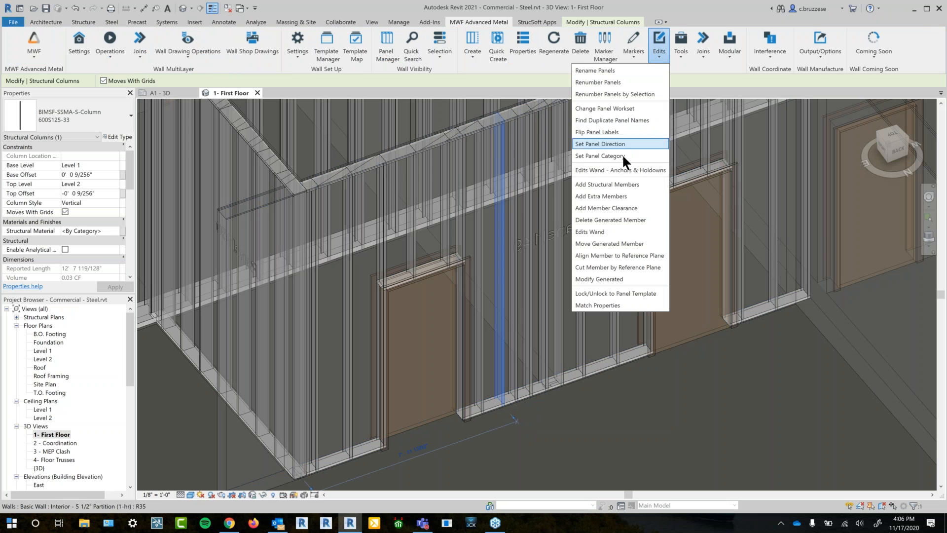
left_click(614, 230)
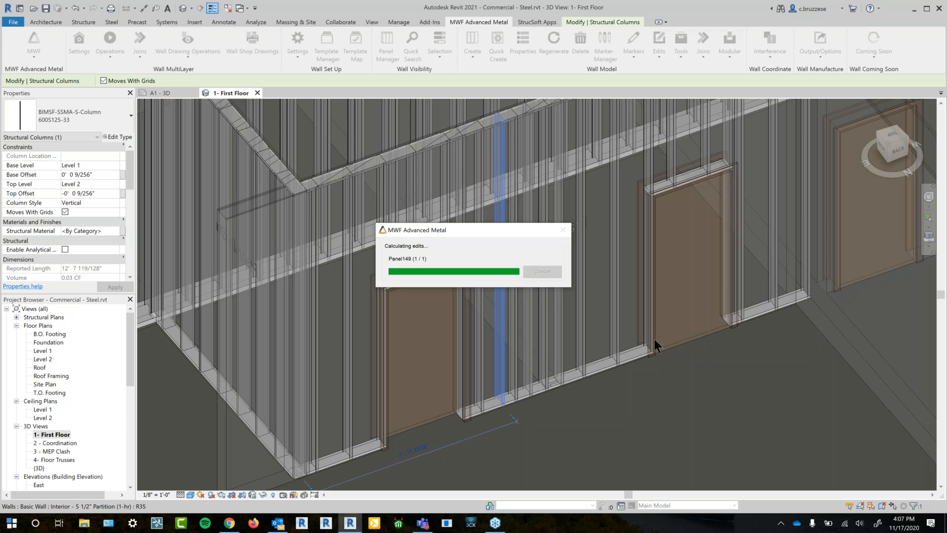
Add one inverted stud to the left of the stud beside the partition's second door, using Modify Generated
left_click(614, 342)
left_click(666, 55)
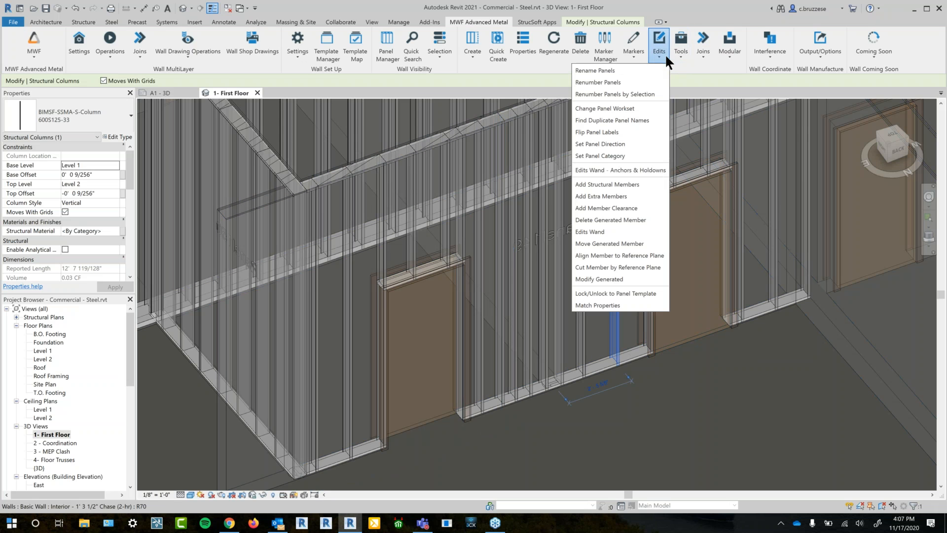
left_click(615, 278)
left_click(637, 357)
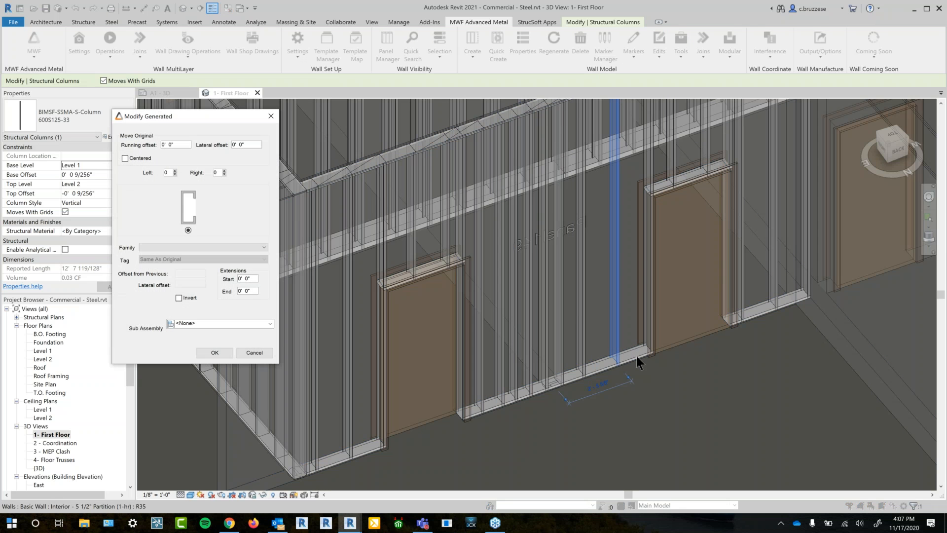
left_click(175, 170)
left_click(178, 298)
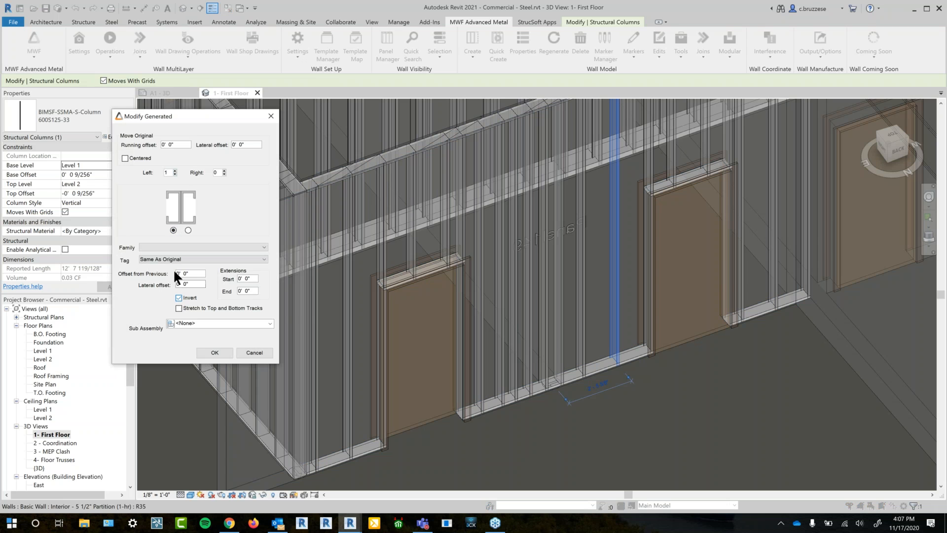
left_click(215, 353)
Regenerate the partition panel through the doubled stud beside the second door
left_click(557, 45)
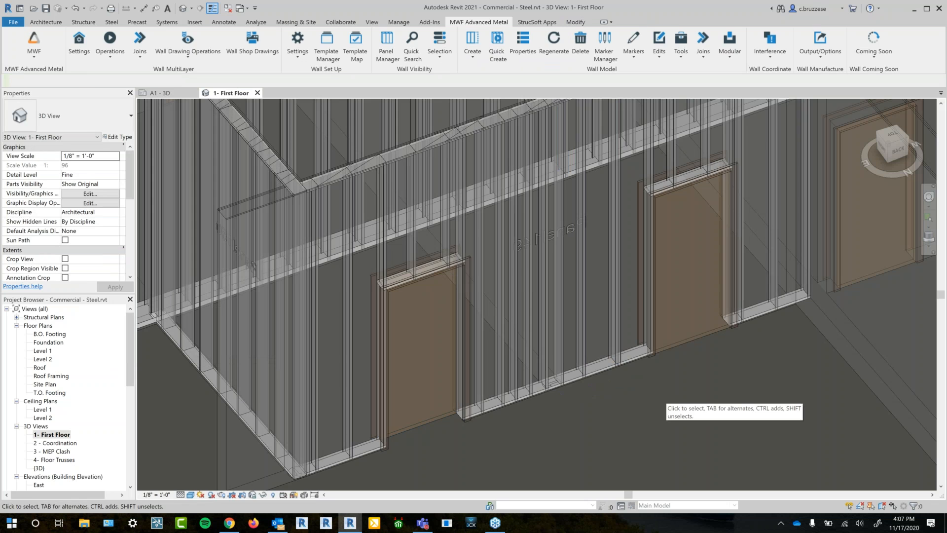
middle_click_drag(628, 315, 545, 395)
scroll(541, 401, "up", 2)
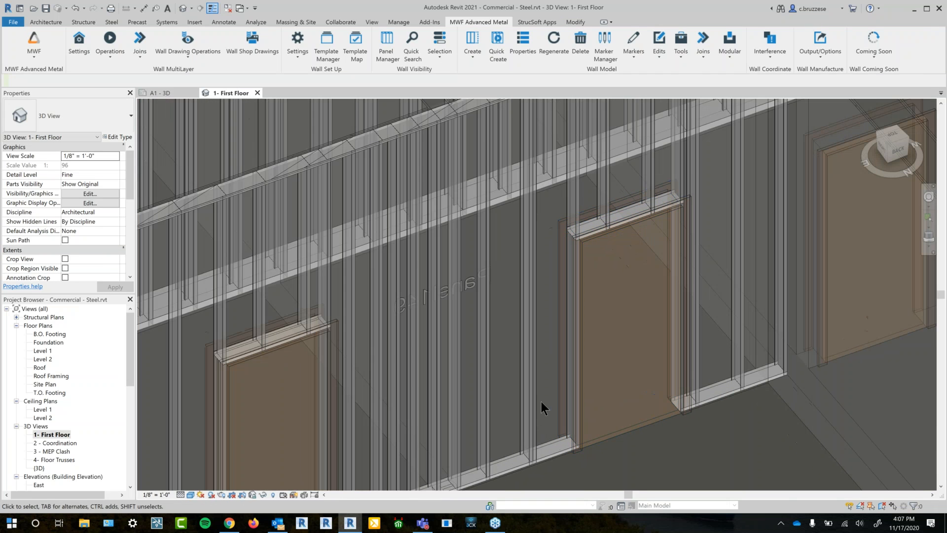
left_click(539, 399)
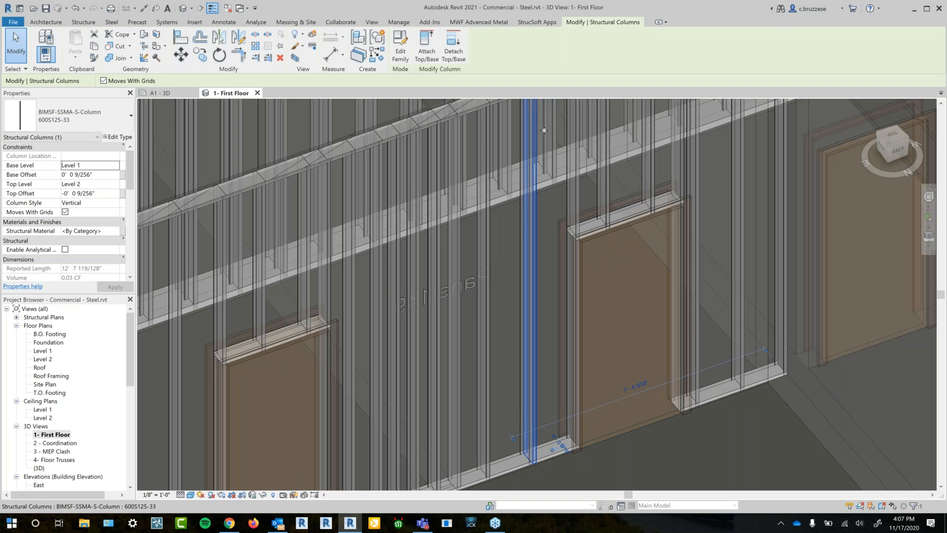
left_click(499, 23)
left_click(564, 52)
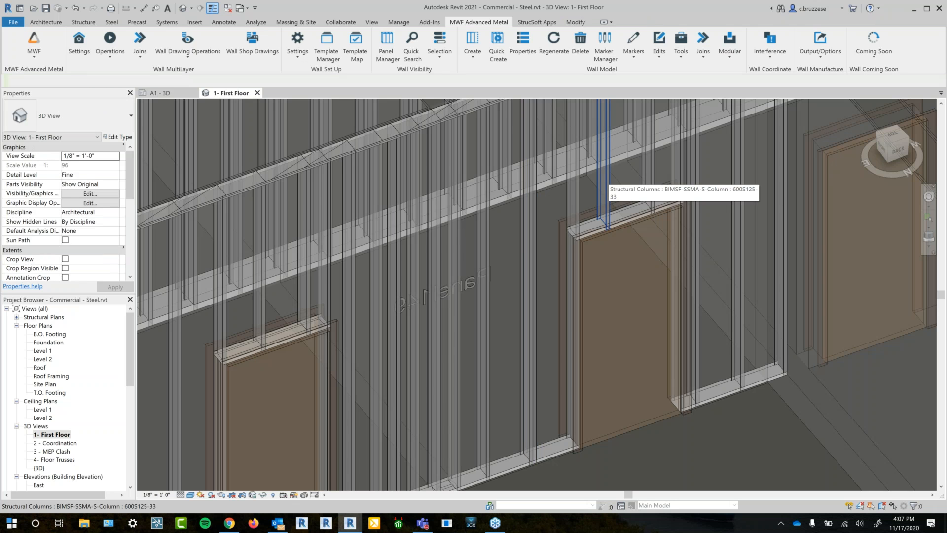
Examine the framed partition as a whole, and the exterior wall with its windows and truss headers
scroll(577, 324, "down", 2)
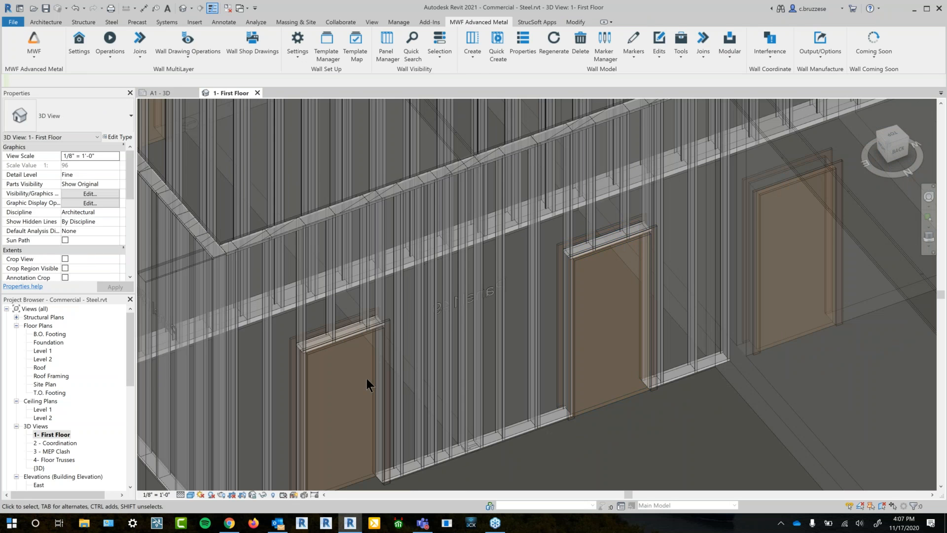
scroll(366, 378, "down", 1)
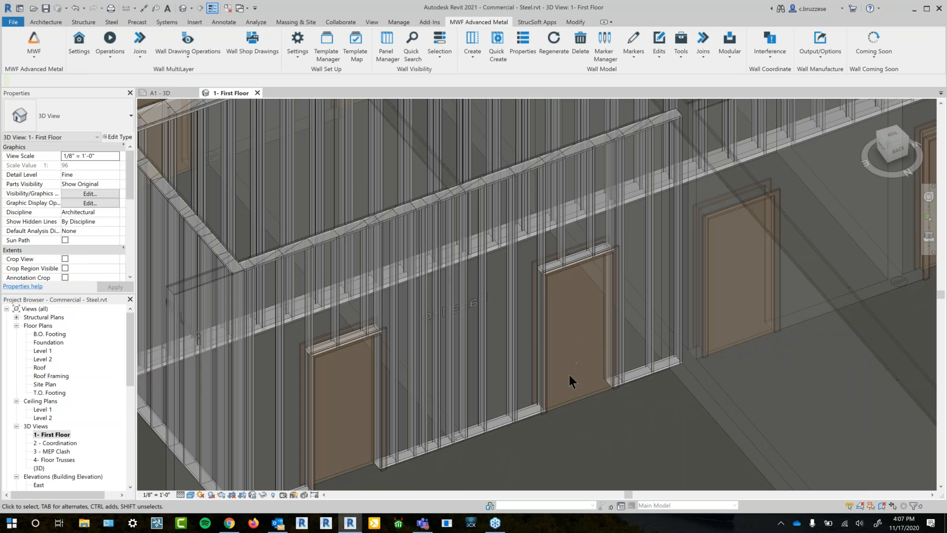
scroll(551, 433, "down", 1)
middle_click_drag(601, 417, 582, 395)
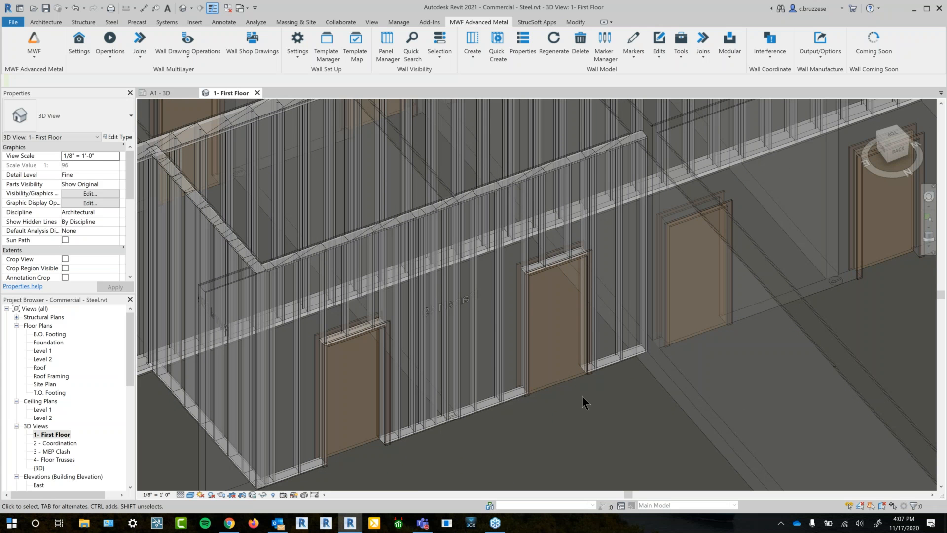
scroll(600, 380, "down", 1)
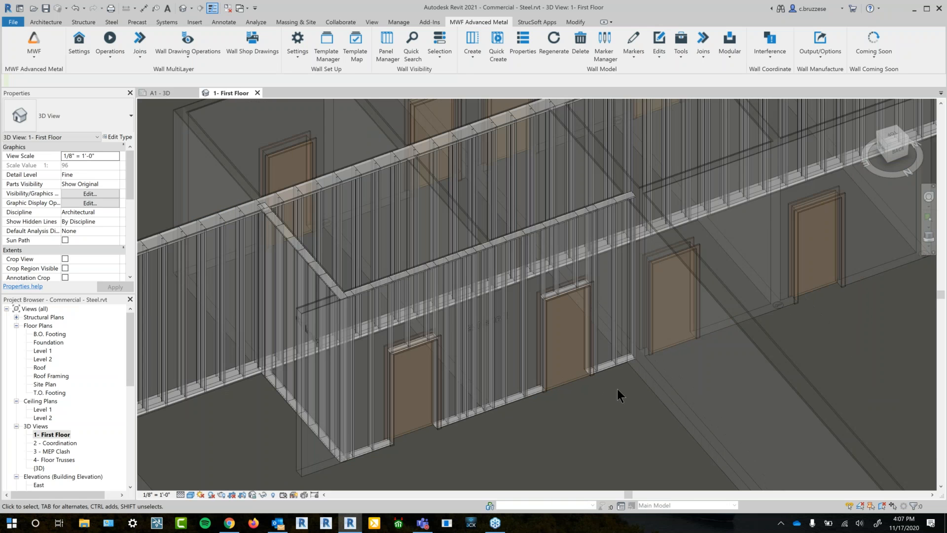
scroll(618, 390, "down", 1)
middle_click_drag(620, 410, 576, 275)
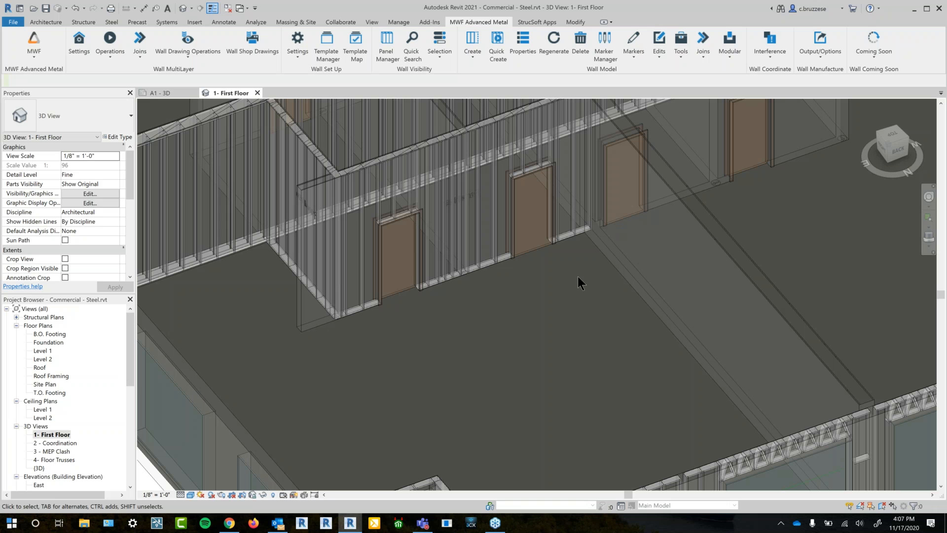
middle_click_drag(621, 352, 571, 226)
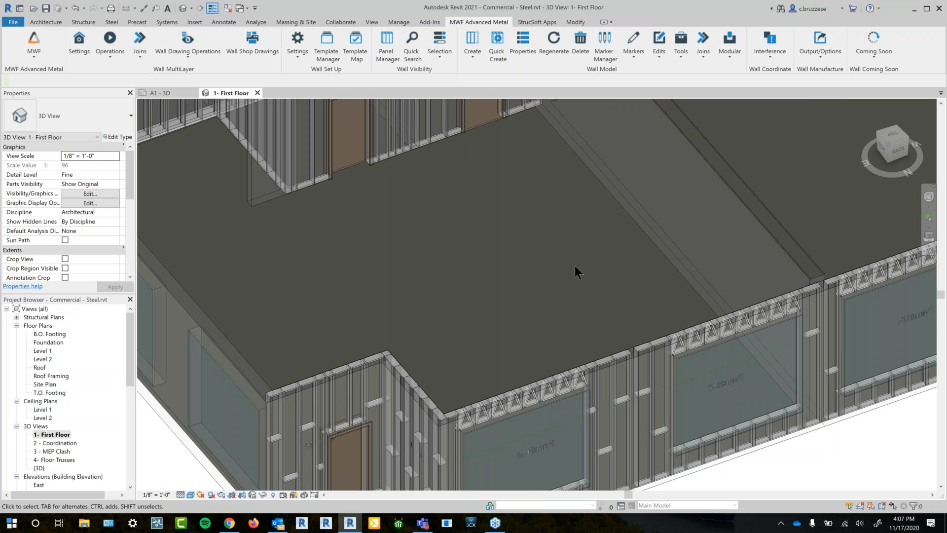
scroll(570, 268, "down", 1)
middle_click_drag(520, 321, 521, 275, "shift")
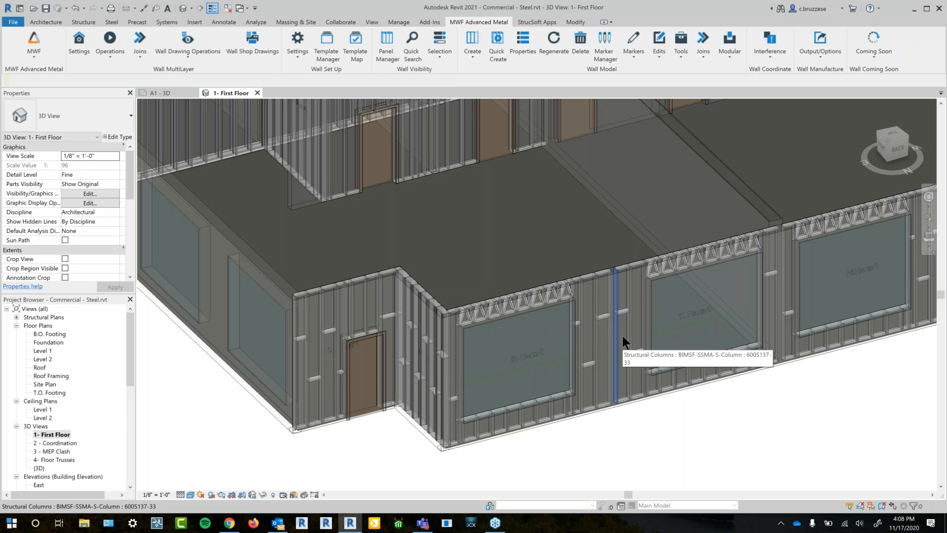
Find the TrussHeader-SymmetricalV wall opening marker in Marker Manager and open its settings
left_click(601, 43)
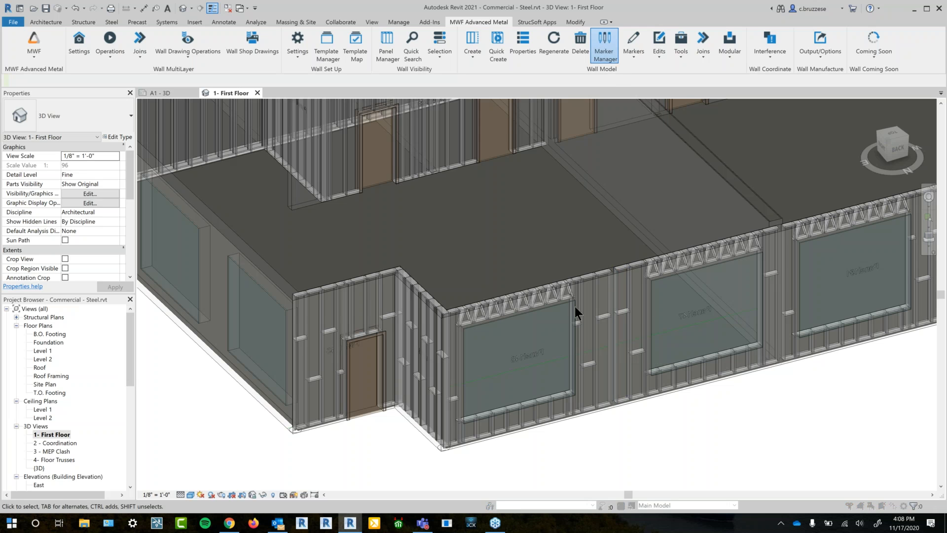
mouse_move(463, 188)
left_mouse_down()
mouse_move(330, 168)
mouse_move(242, 169)
left_mouse_up()
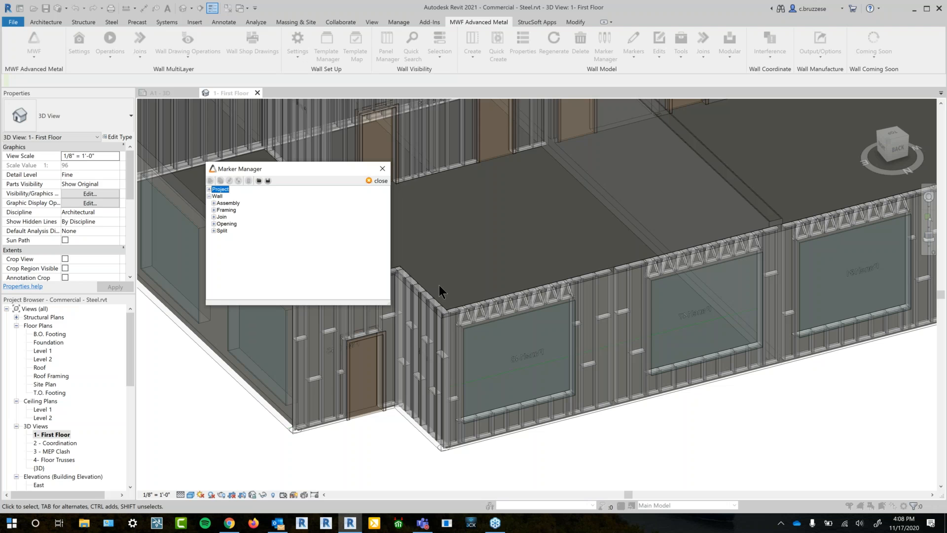
left_click(218, 231)
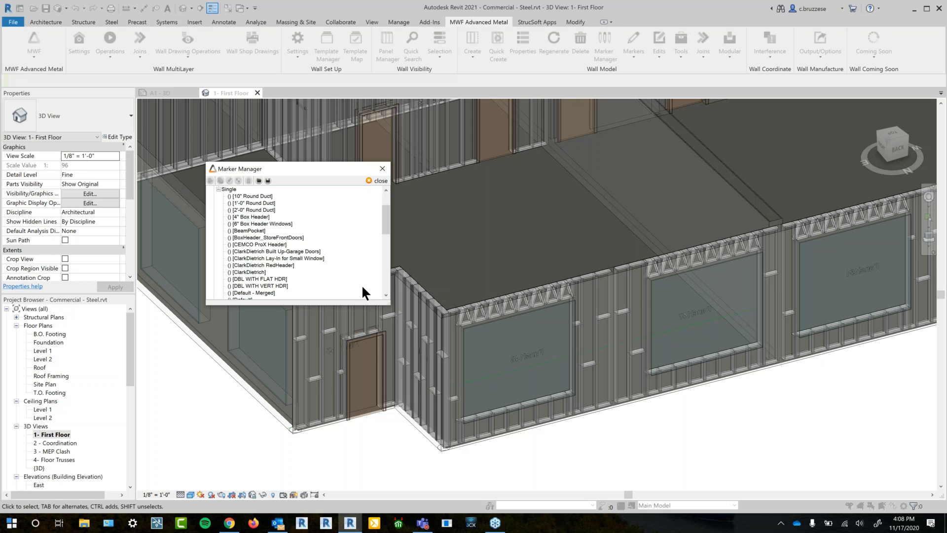
left_click_drag(391, 301, 411, 394)
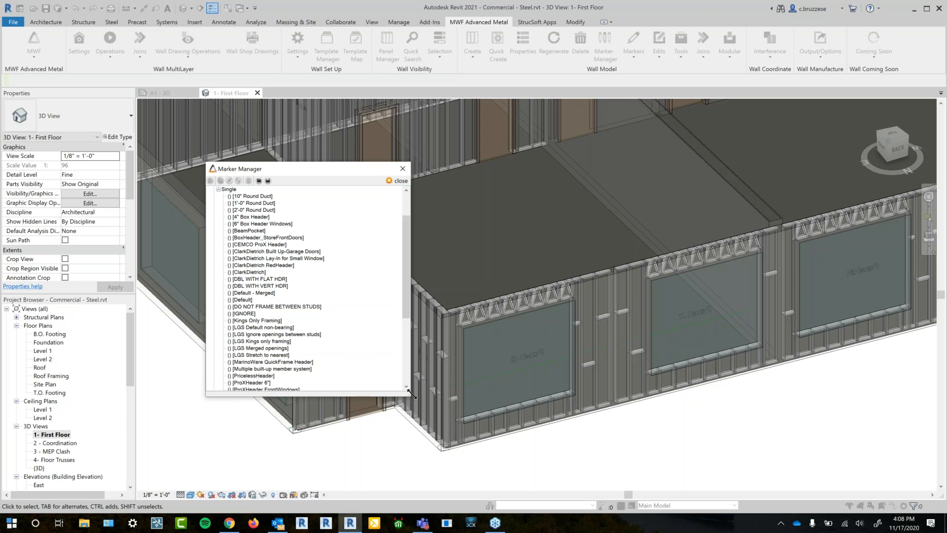
scroll(286, 351, "down", 6)
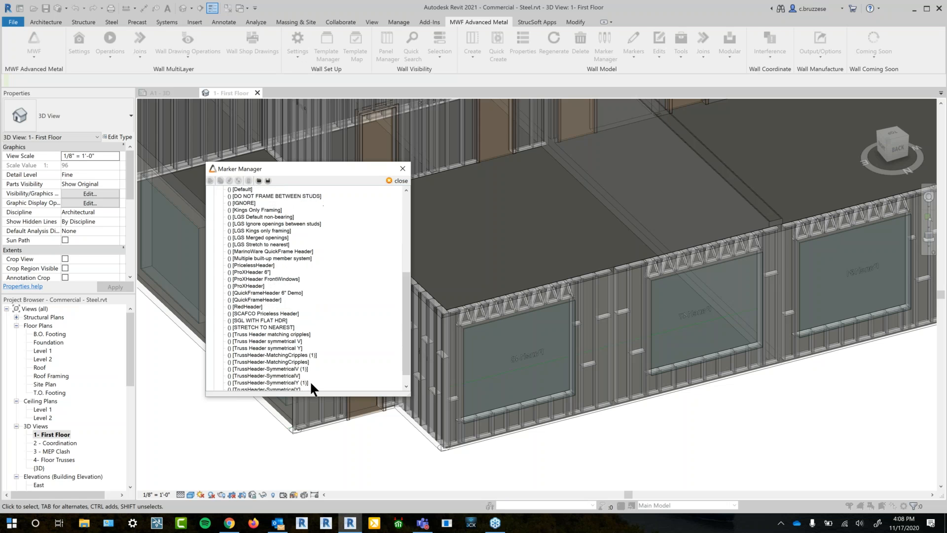
left_click(299, 363)
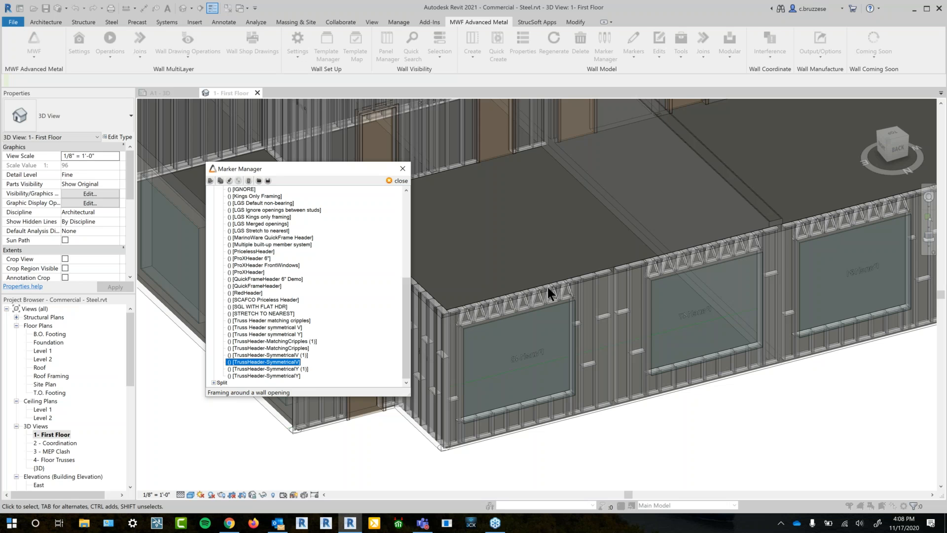
double_click(276, 364)
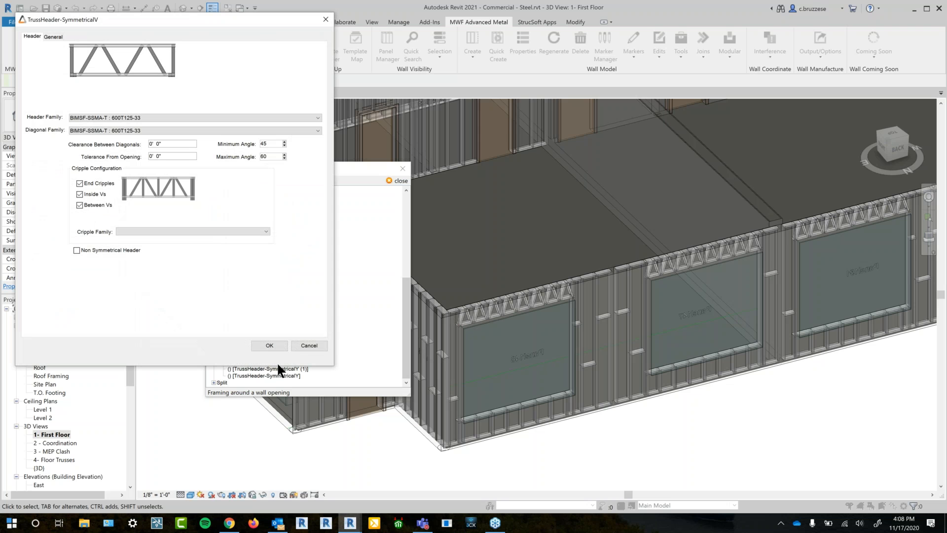
Review the header family and diagonal family choices of the truss header marker, keeping the current selections
left_click_drag(247, 20, 418, 81)
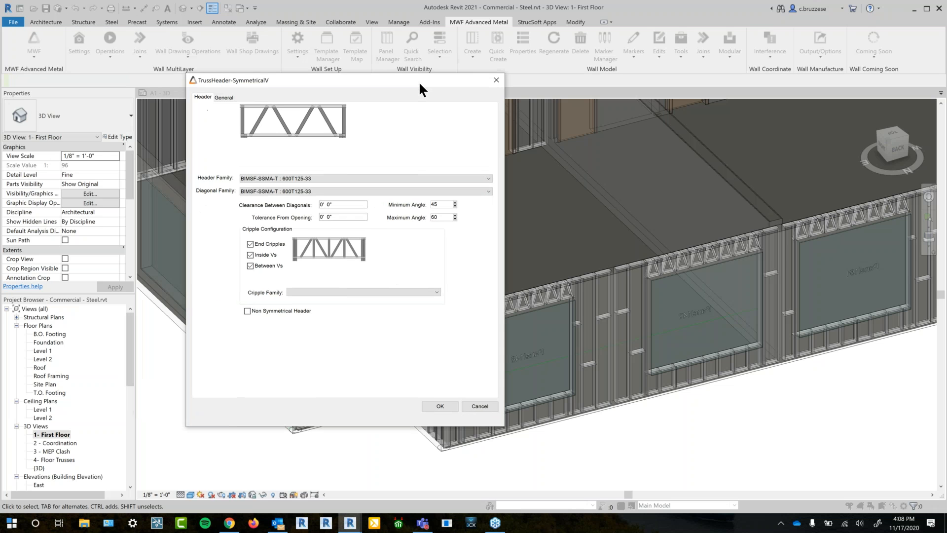
left_click(307, 177)
left_click(307, 178)
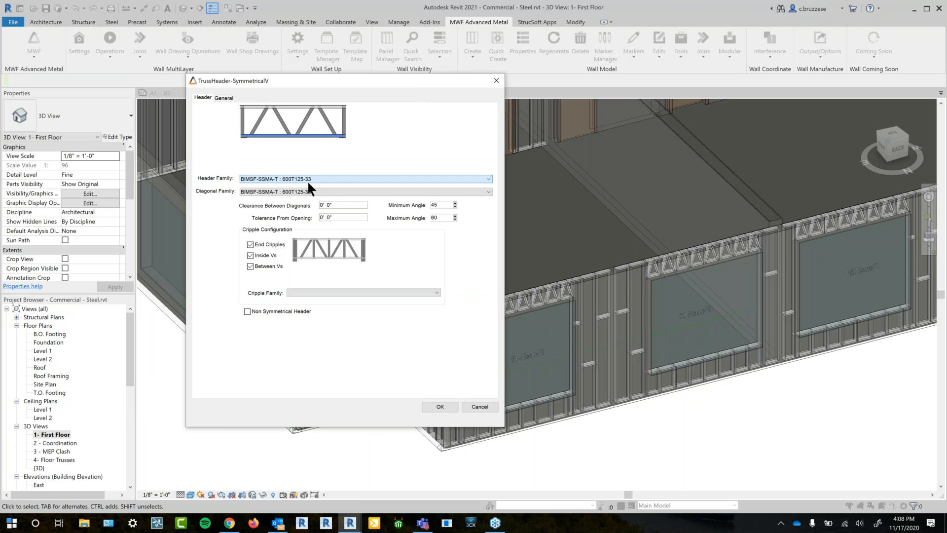
left_click(306, 192)
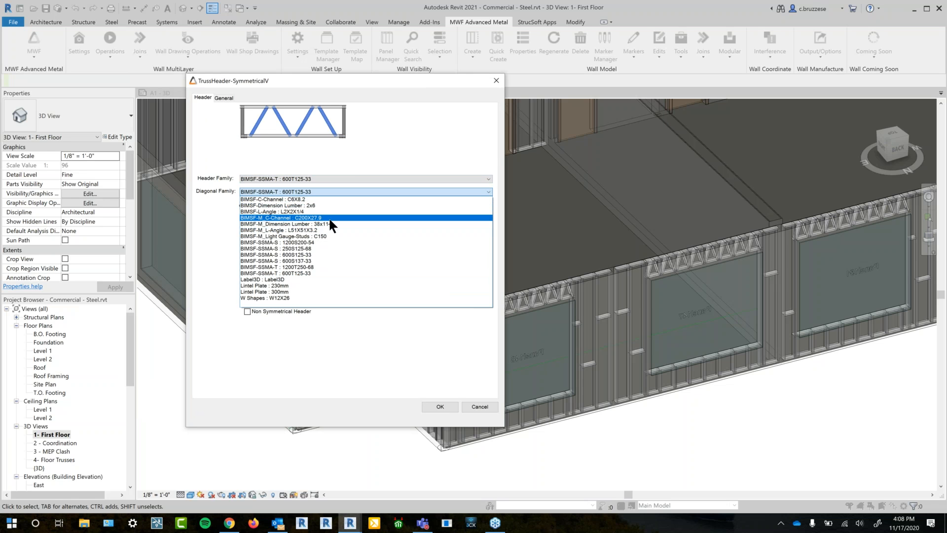
left_click(367, 132)
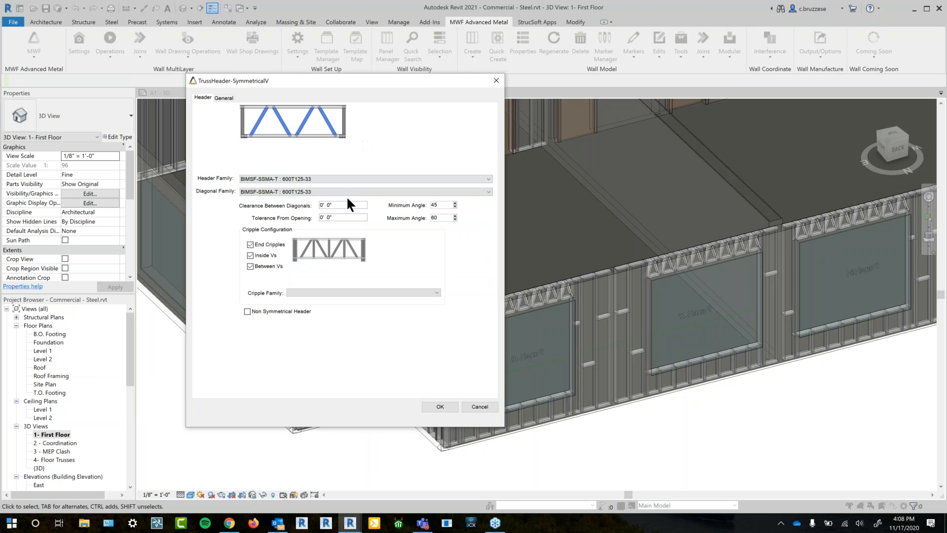
Review the truss header's clearance, tolerance, cripple configuration and cripple family, and leave Marker Manager without saving changes
left_click(344, 205)
left_click(338, 217)
left_click(355, 293)
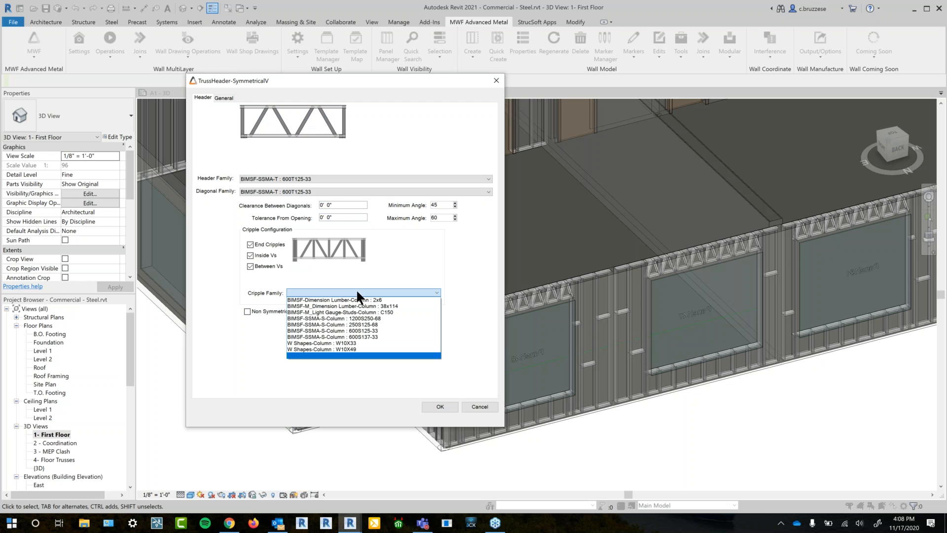
left_click(356, 290)
left_click(270, 256)
left_click(269, 255)
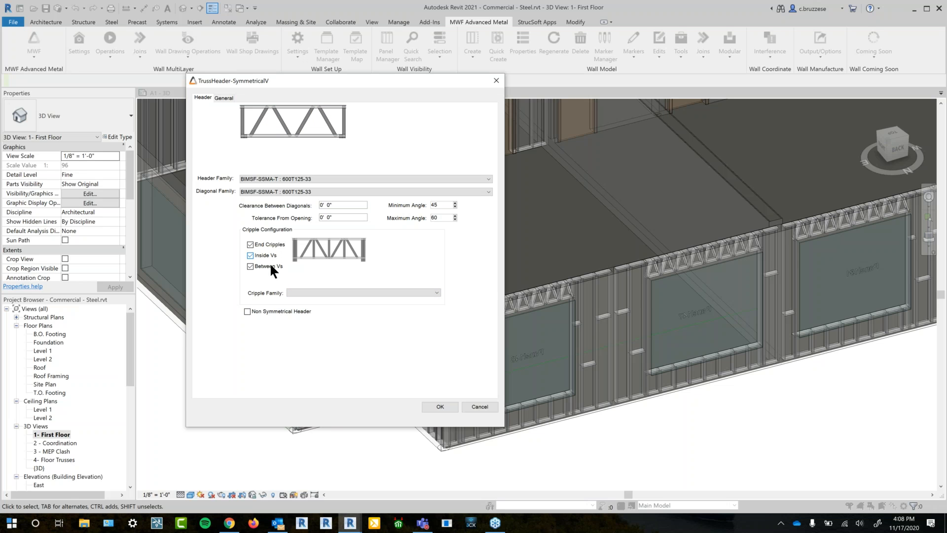
left_click(269, 262)
left_click(275, 264)
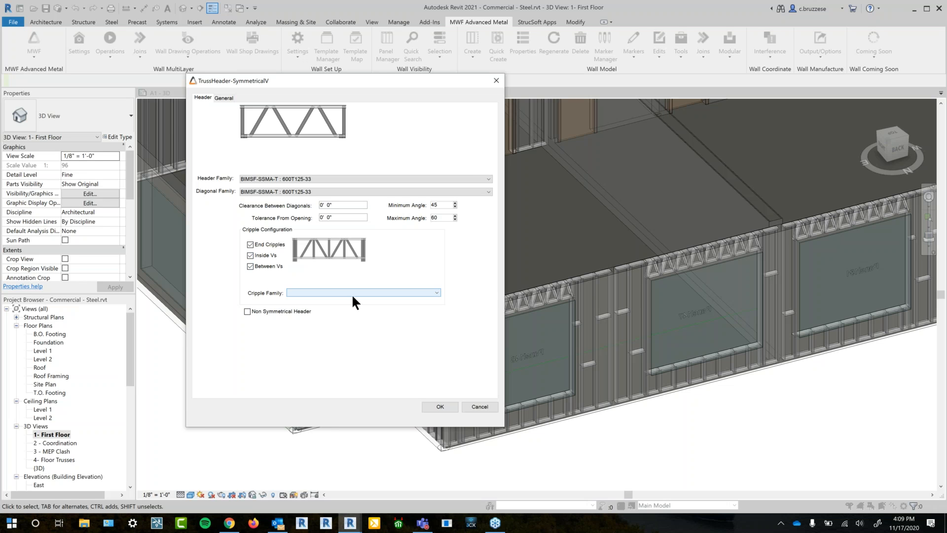
left_click(479, 407)
left_click(400, 180)
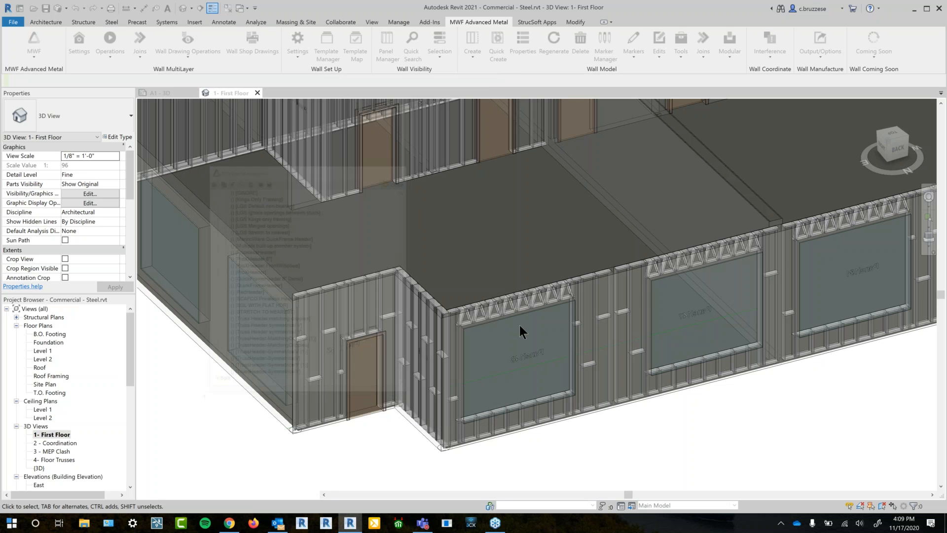
Set the framing type of the exterior window opening nearest the recessed entrance to 6" Box Header Windows
left_click(490, 326)
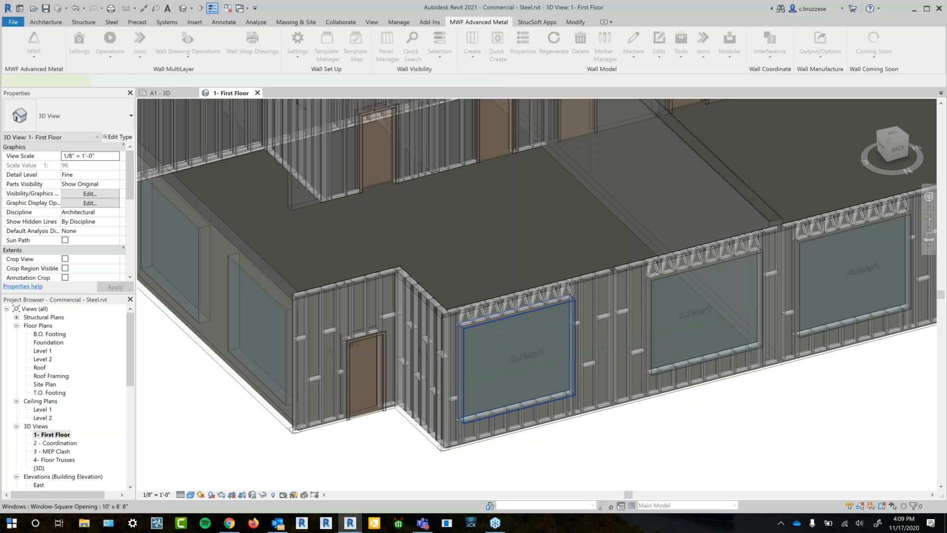
left_click(508, 21)
left_click(634, 48)
left_click(628, 71)
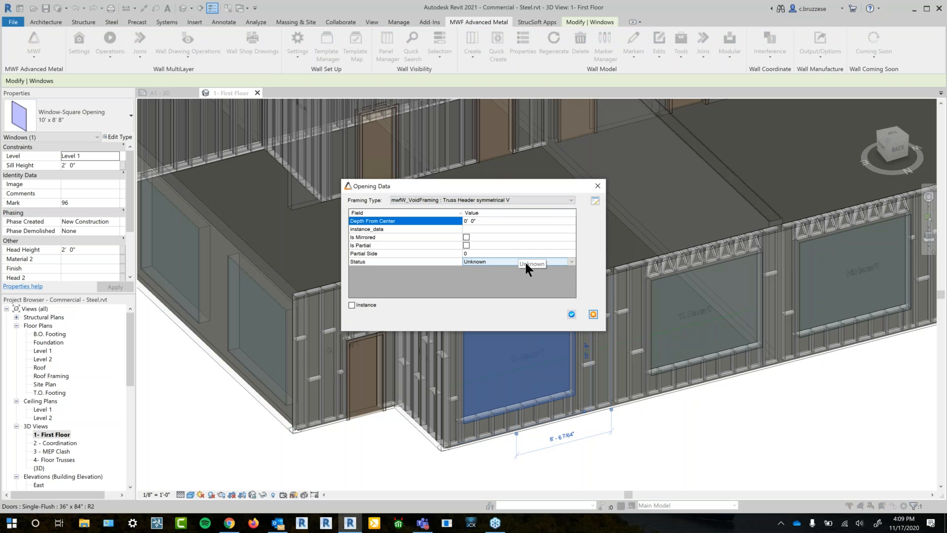
left_click(553, 199)
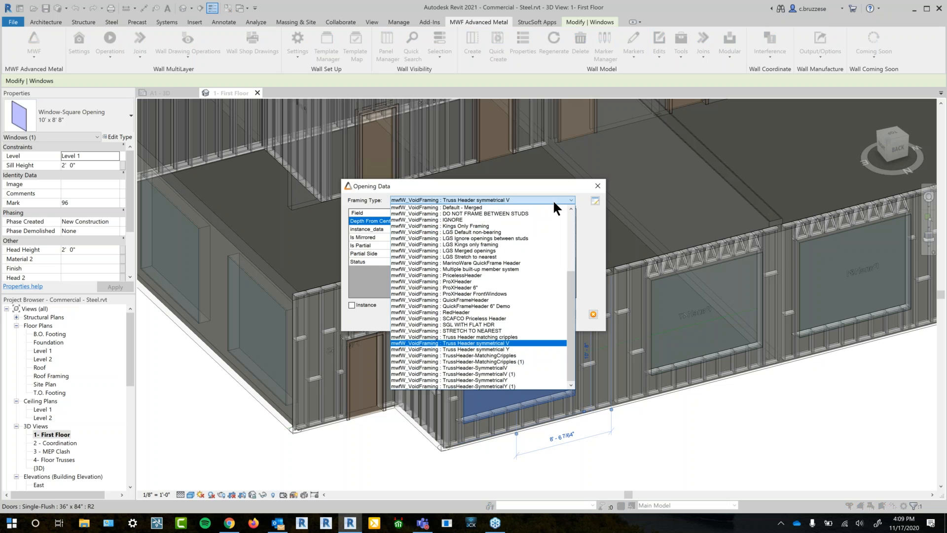
scroll(525, 250, "up", 3)
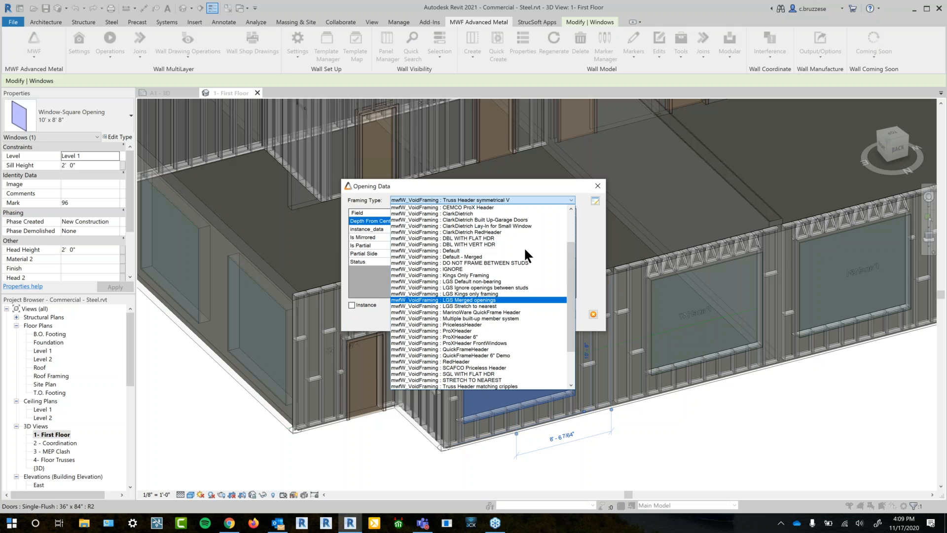
scroll(539, 235, "up", 3)
left_click(511, 239)
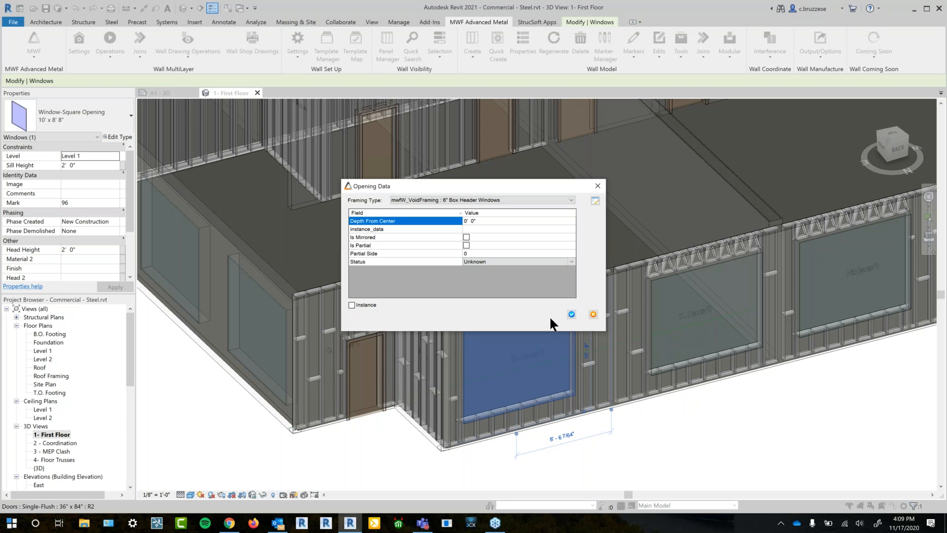
left_click(571, 315)
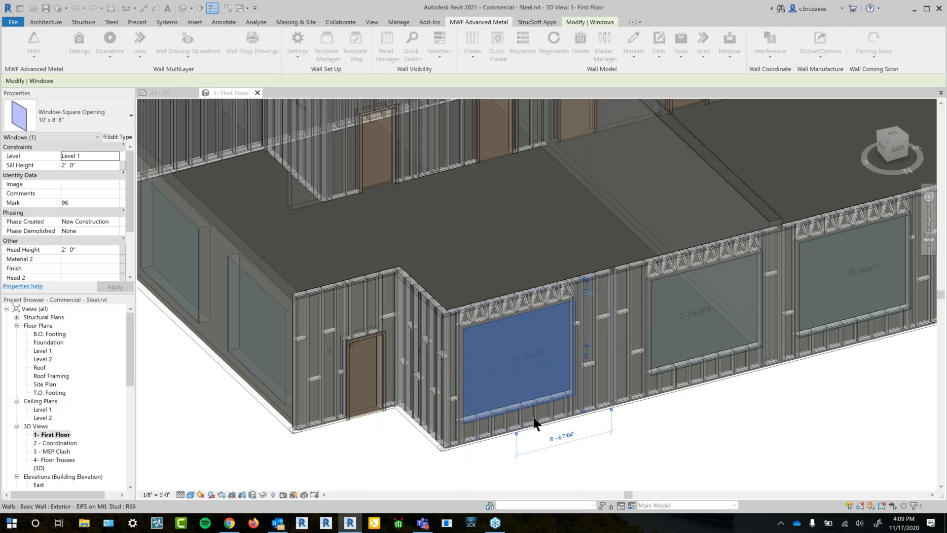
Regenerate the framed exterior wall panel containing the window opening nearest the recessed entrance, selecting it through a stud below the window
scroll(538, 417, "up", 2)
left_click(535, 414)
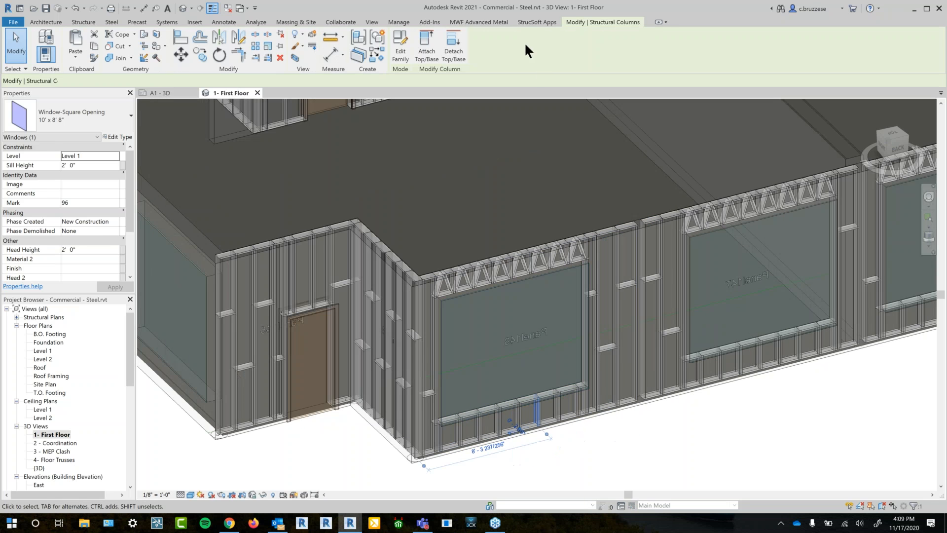
key("e")
key("g")
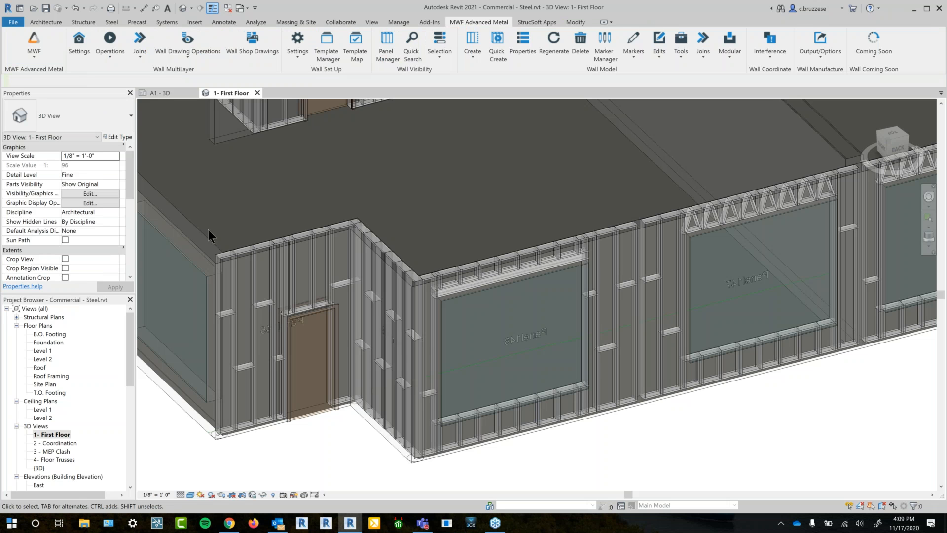
Open the Level 1 floor plan and bring the interior room blocks into view
double_click(46, 350)
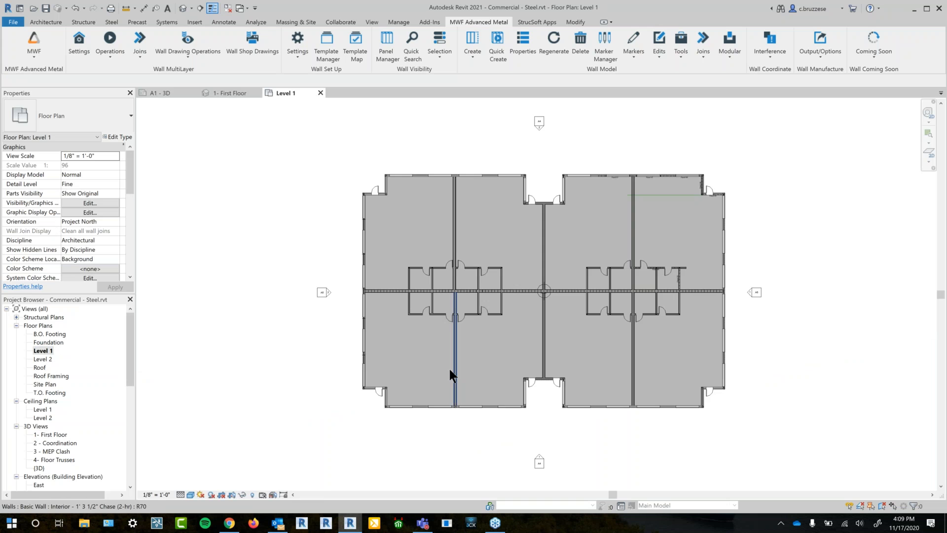
scroll(449, 369, "up", 3)
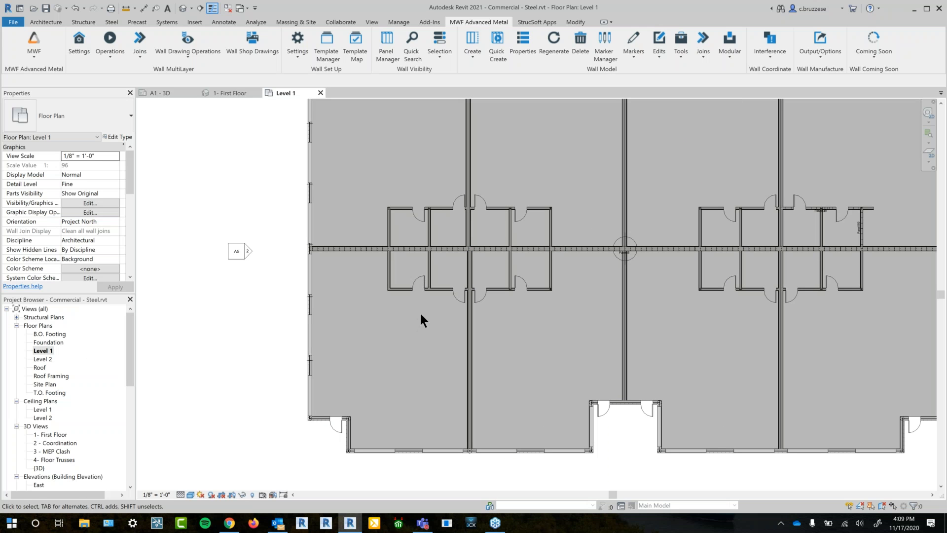
middle_click_drag(504, 400, 549, 356)
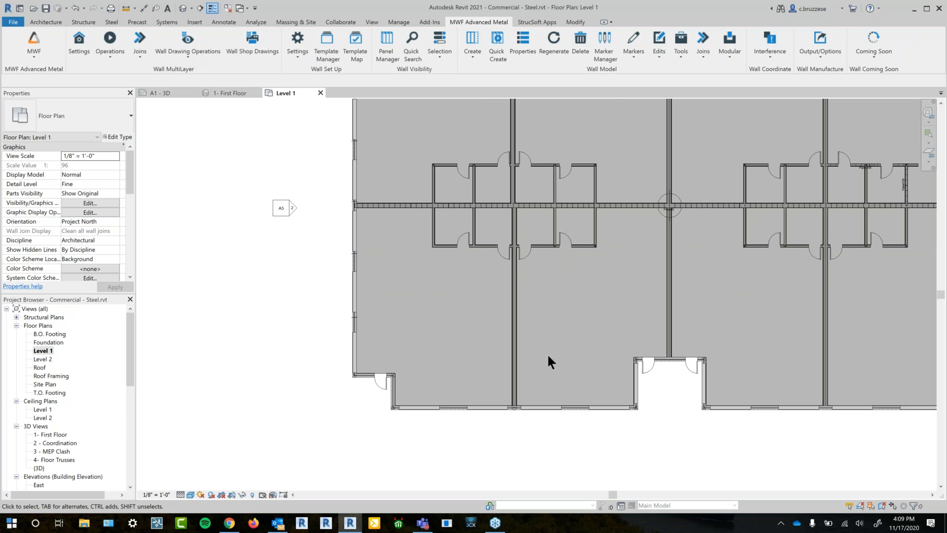
Open the Wall Opening rule set of the project's WallOpenMapping rules in Marker Manager
left_click(611, 48)
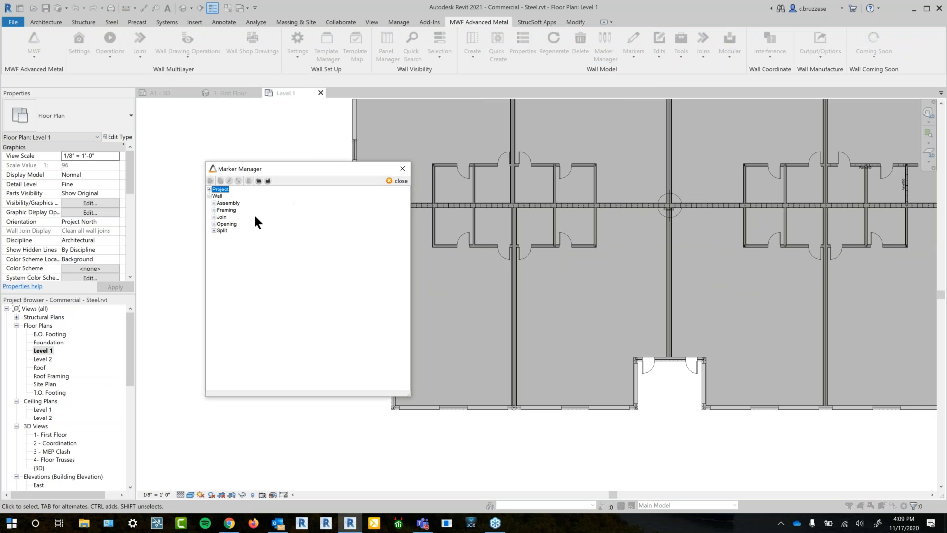
left_click(209, 189)
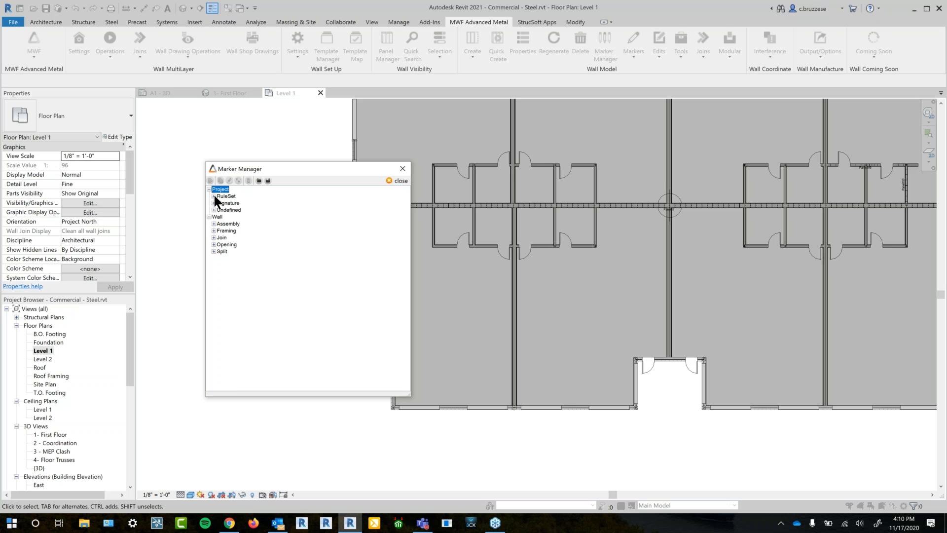
left_click(214, 196)
left_click(218, 238)
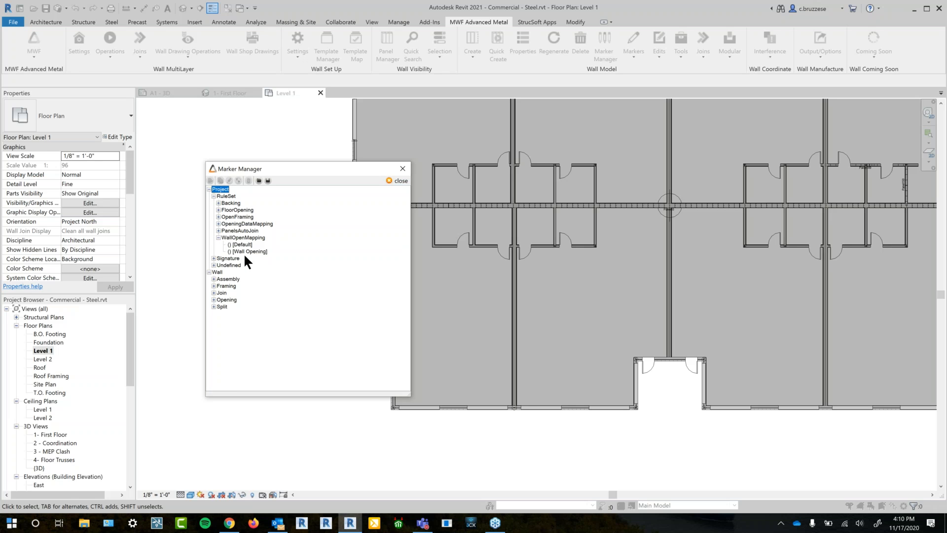
double_click(245, 251)
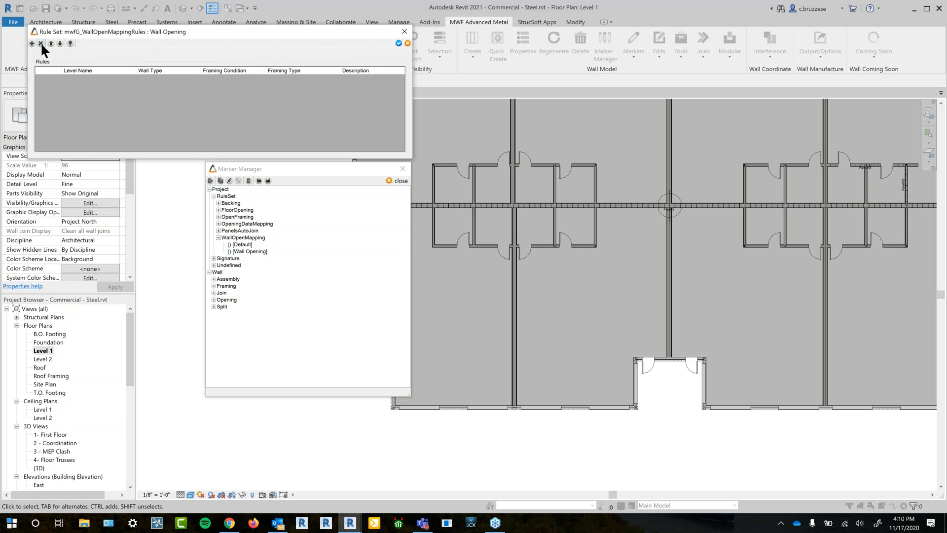
Draft a SingleWindow opening rule with a width range of 4' 0" to 6' 0", keeping level and wall type at Any
left_click(31, 44)
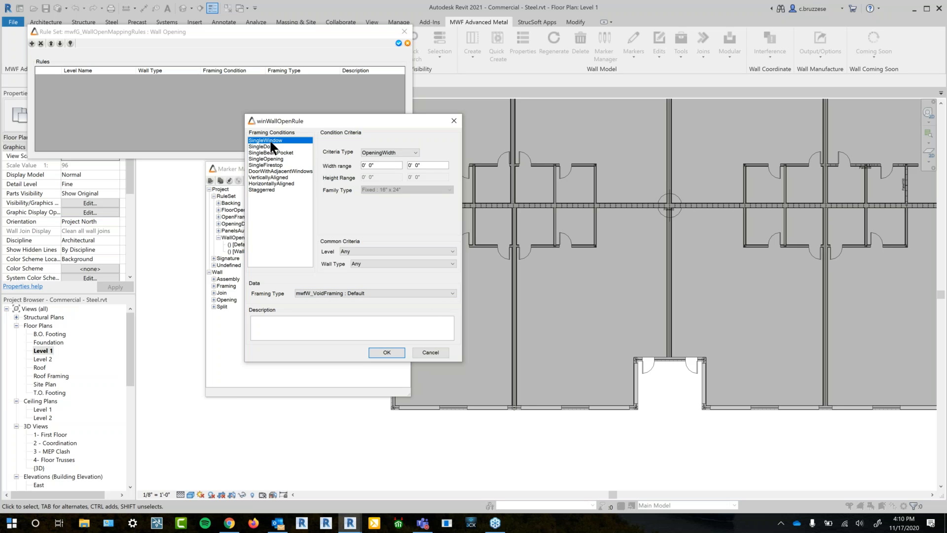
left_click(367, 166)
type("4")
key("Tab")
type("6")
left_click(380, 251)
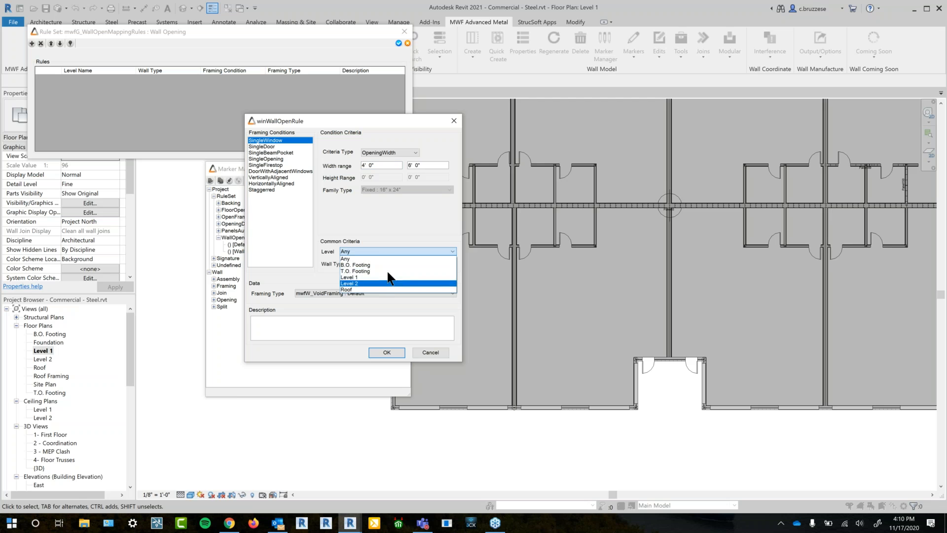
left_click(390, 258)
left_click(389, 264)
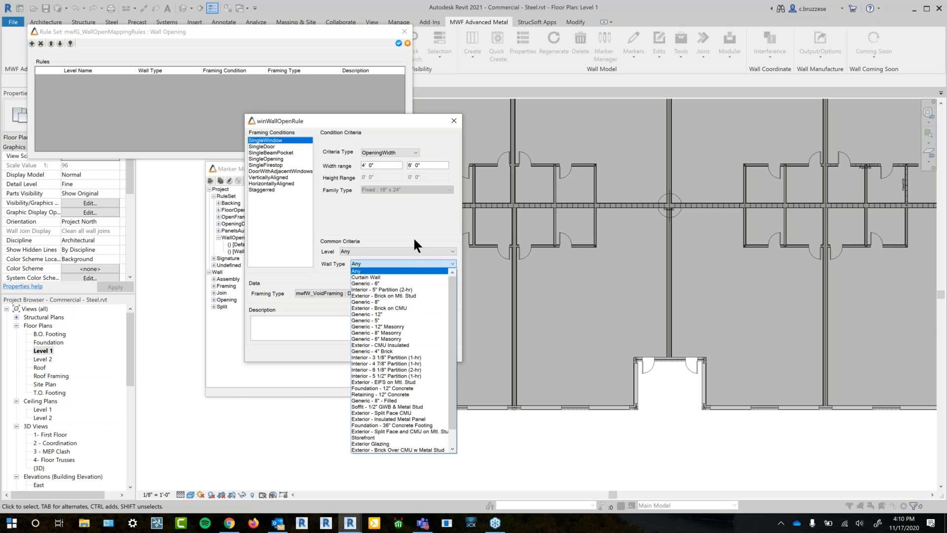
left_click(390, 264)
Try Kings Only Framing as the drafted rule's framing type, and discard the rule and leave the rule set without saving
left_click(368, 292)
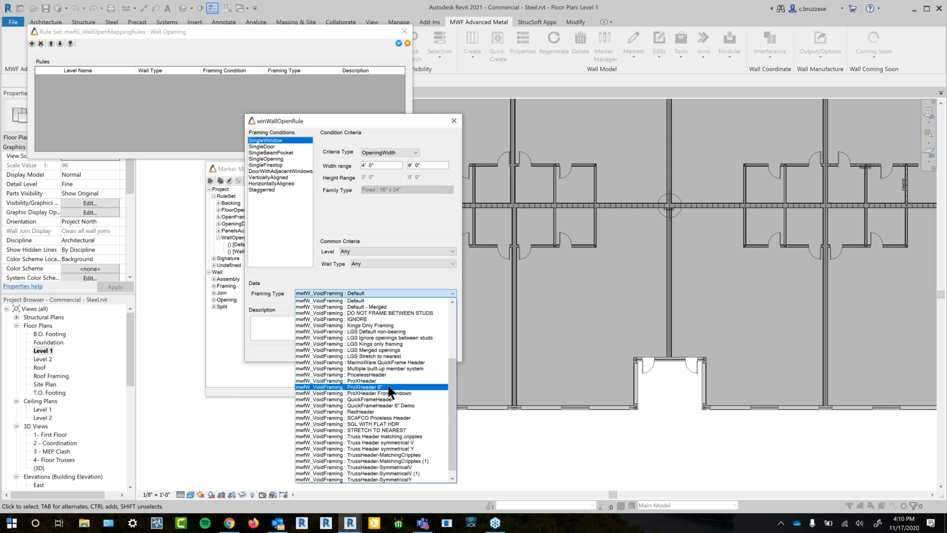
left_click(375, 325)
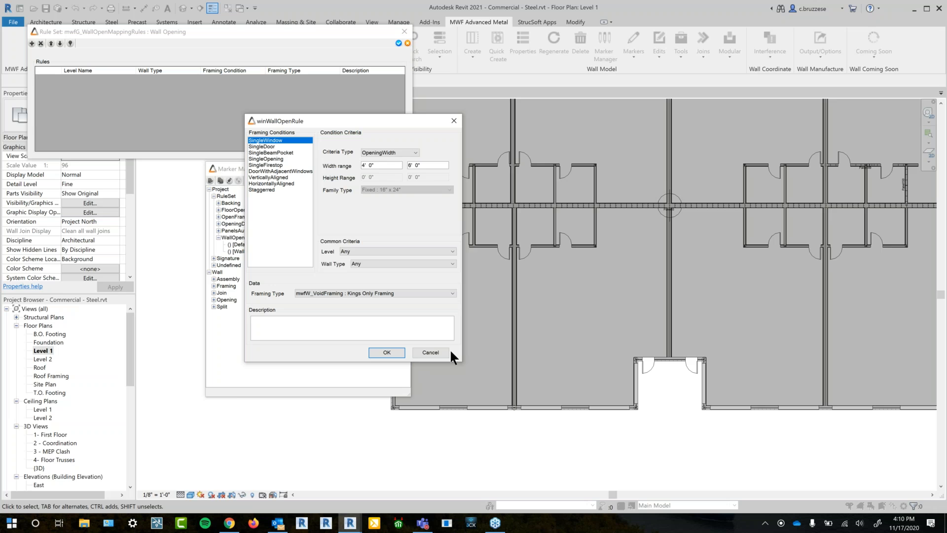
left_click(437, 350)
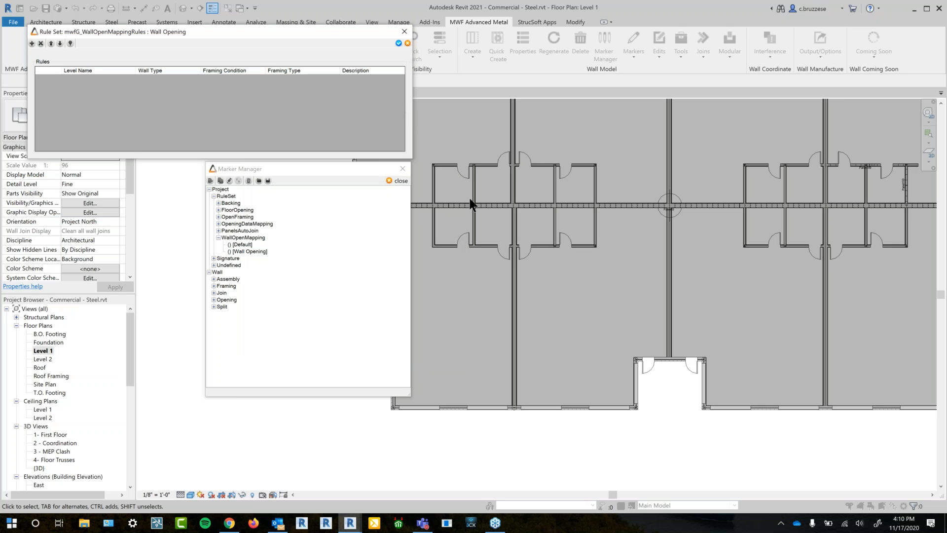
left_click(407, 43)
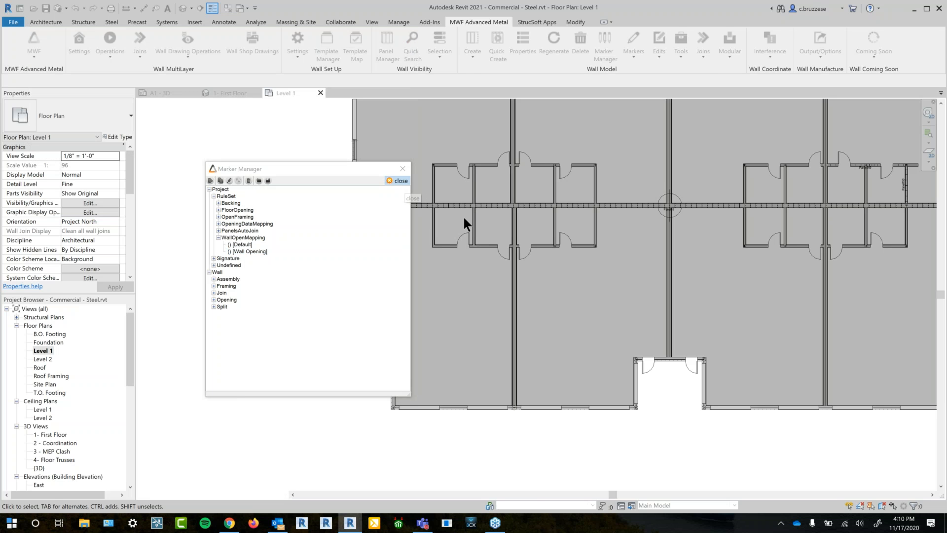
List the wall Panel-Corner join definitions in Marker Manager
scroll(438, 166, "up", 4)
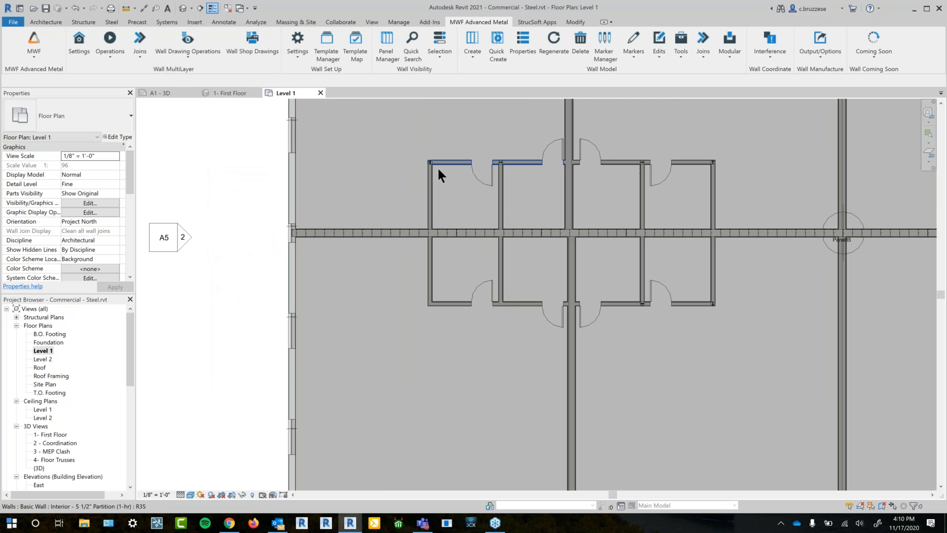
scroll(439, 175, "up", 1)
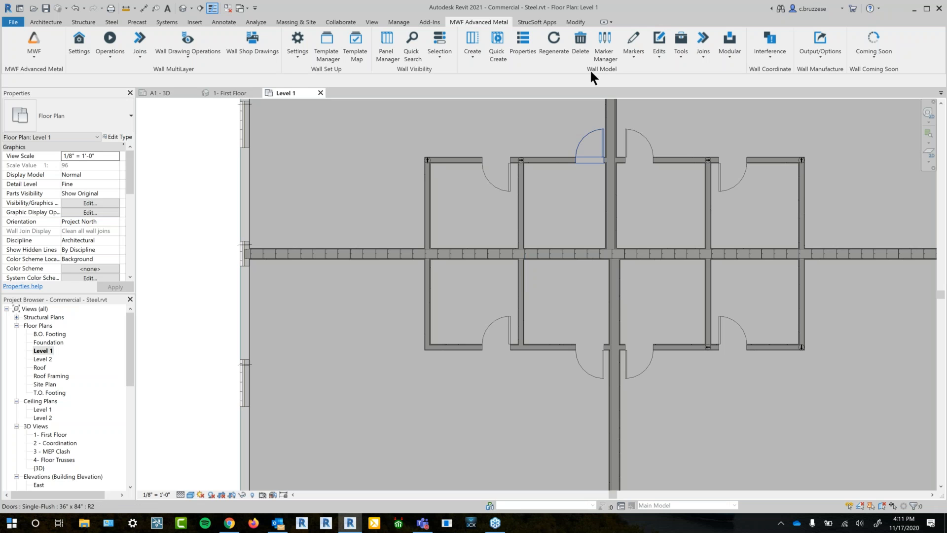
left_click(604, 49)
left_click(214, 217)
left_click(218, 230)
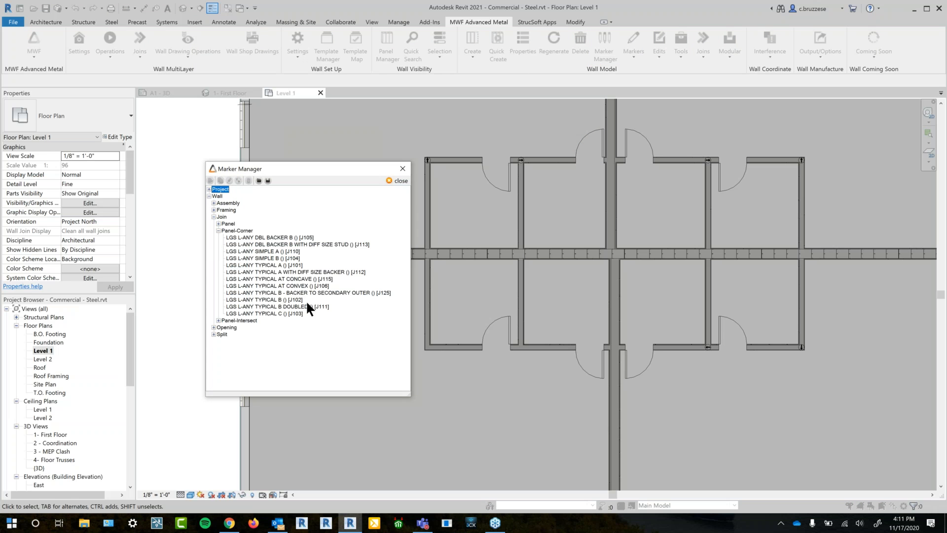
Review the LGS L-ANY TYPICAL A WITH DIFF SIZE BACKER join definition and close Marker Manager
double_click(306, 271)
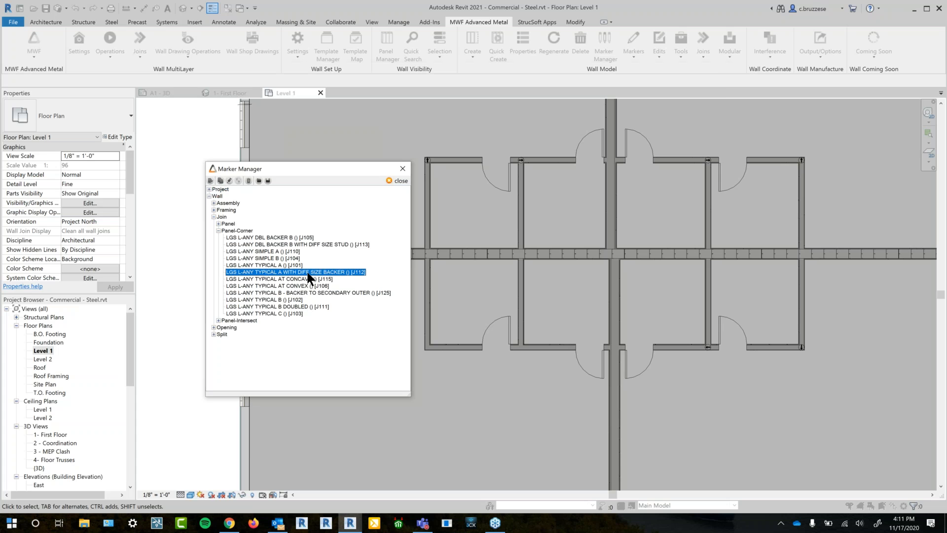
left_click_drag(549, 178, 562, 257)
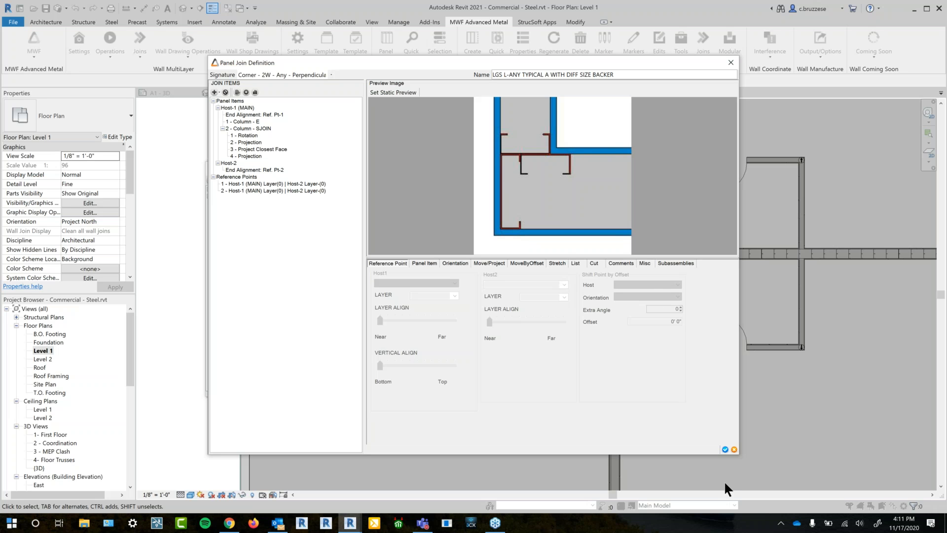
left_click(727, 449)
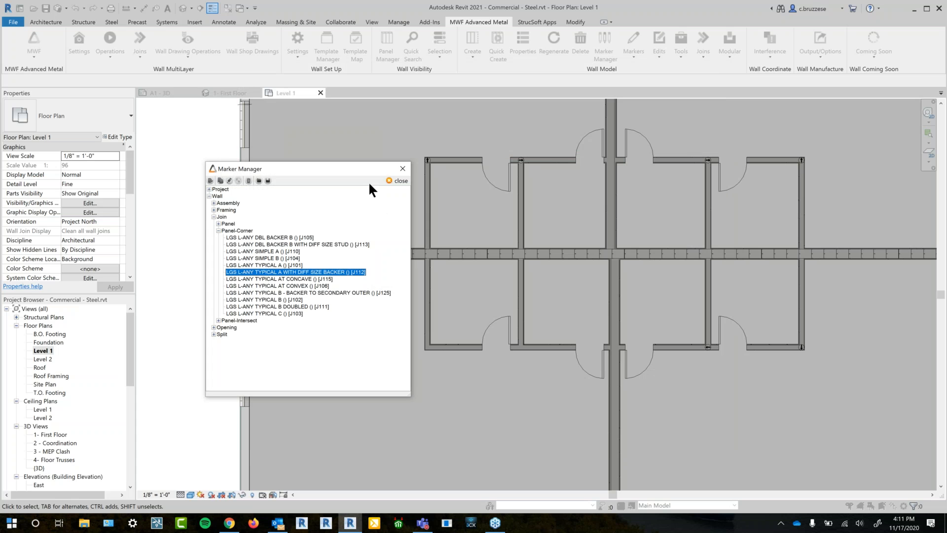
left_click(394, 182)
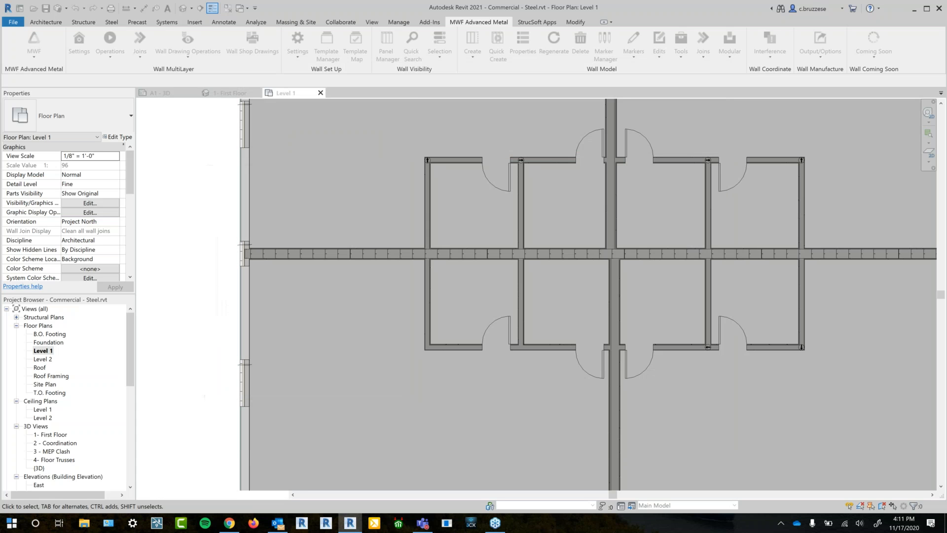
Start placing a panel join on the two interior partitions meeting at the room block's lower-left corner, using the last matching corner signature
left_click(428, 319)
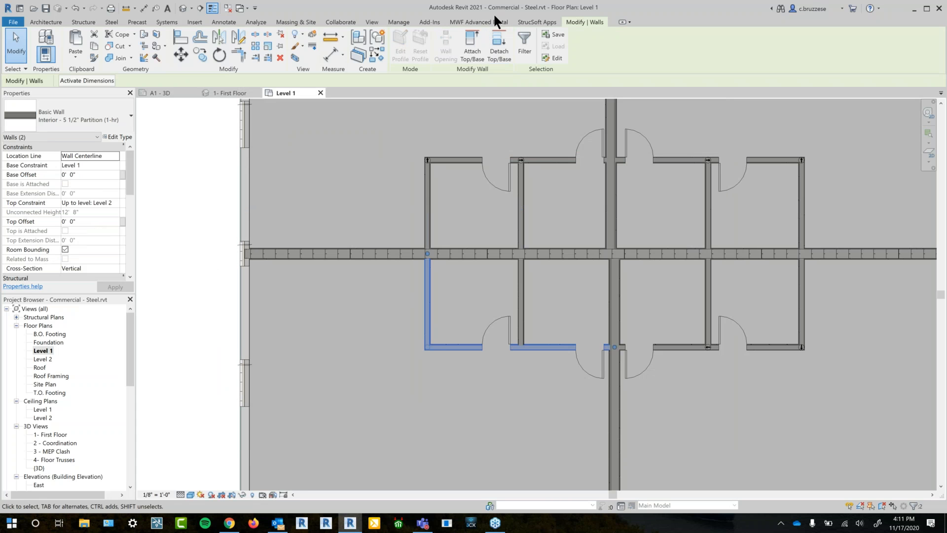
left_click(479, 21)
left_click(703, 55)
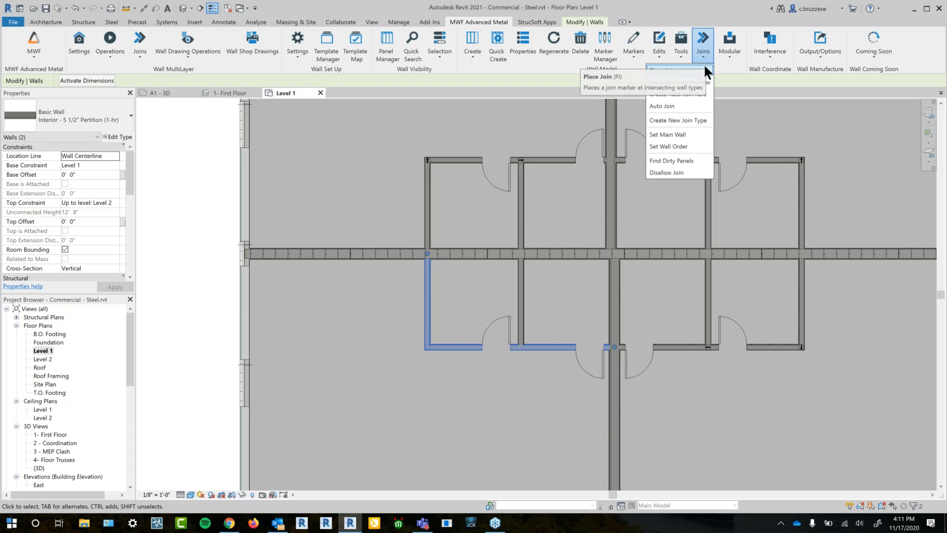
left_click(706, 68)
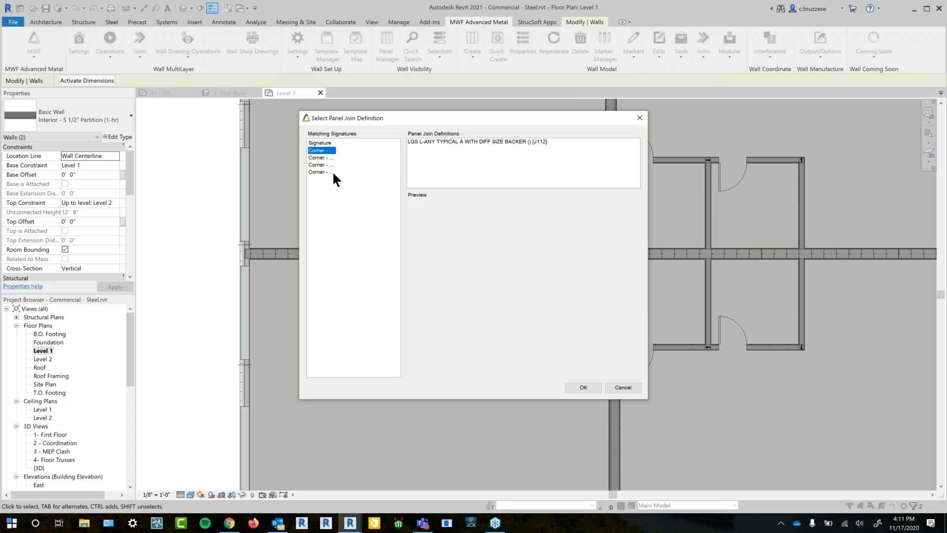
left_click(331, 172)
Compare the previews of the LGS L-ANY corner join definitions, from DBL BACKER B through TYPICAL B DOUBLED, keeping the selected walls in view
left_click(507, 142)
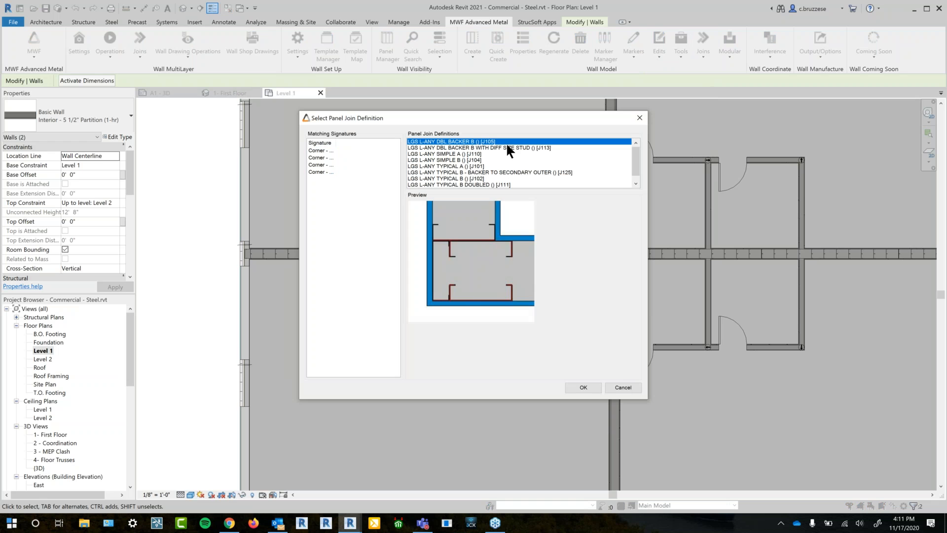
key("Down")
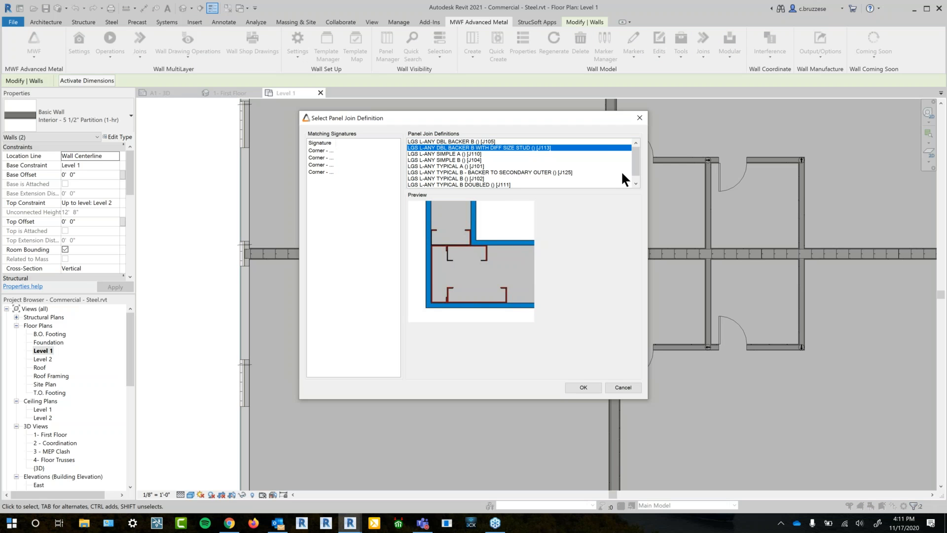
left_click_drag(600, 115, 354, 128)
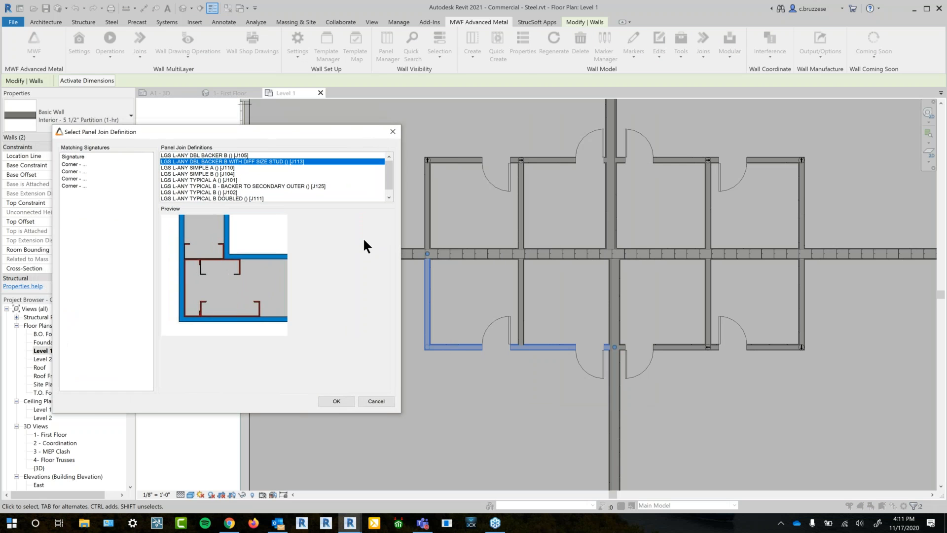
key("Down")
key("Down")
key("Down")
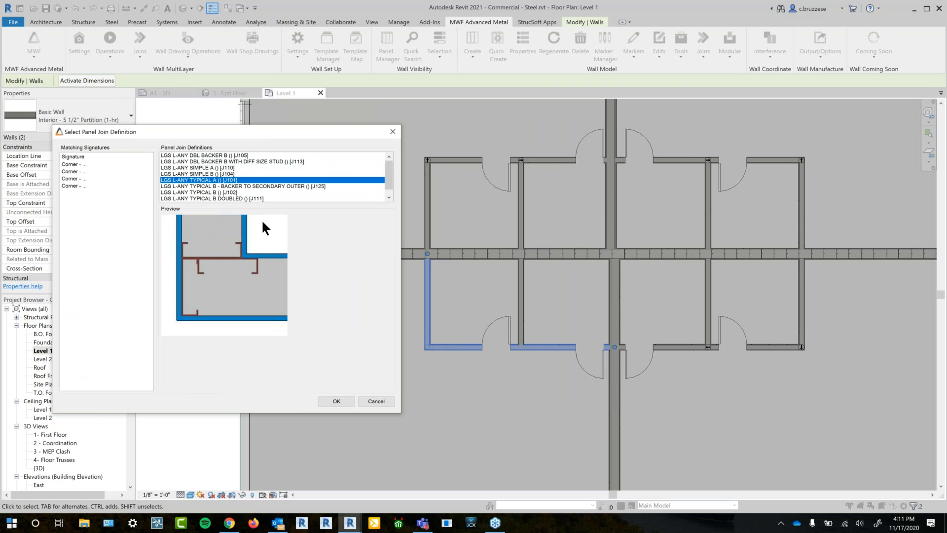
key("Down")
key("Down")
key("Down")
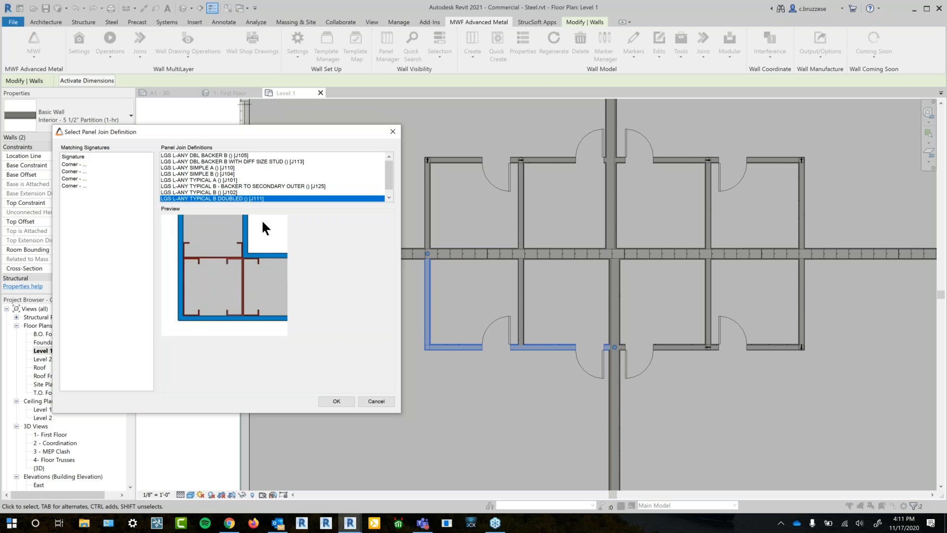
key("Up")
key("Up")
key("Up")
key("Up")
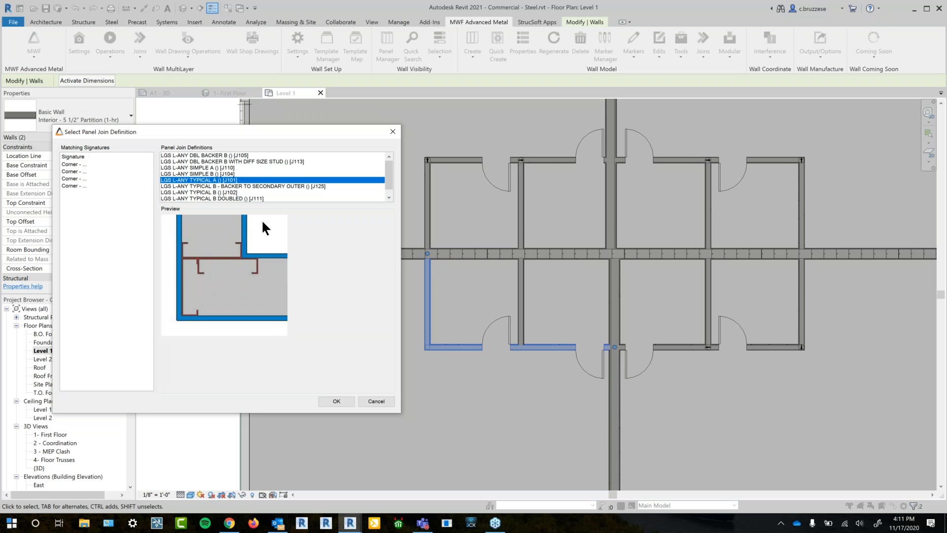
Place a typical LGS L-ANY corner join on the two selected partitions and frame both walls as panels
key("Down")
left_click(338, 400)
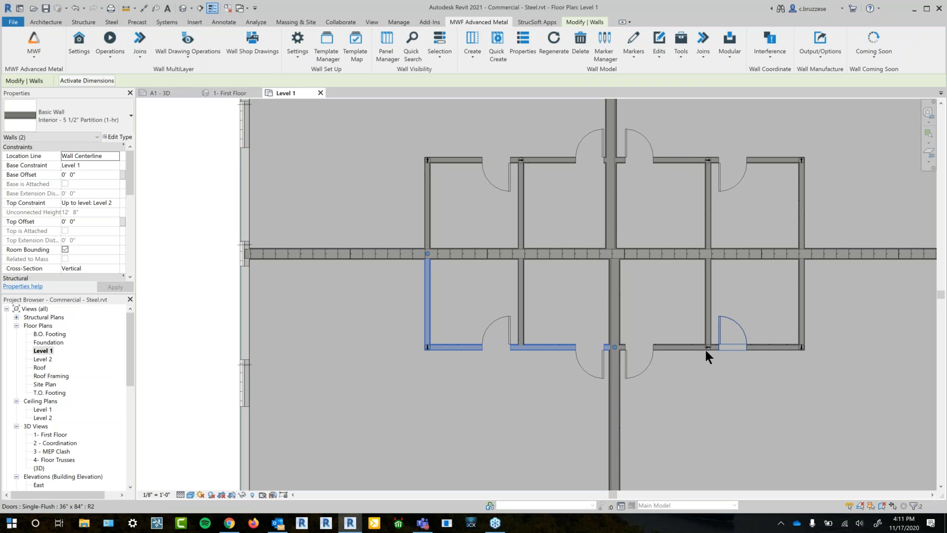
scroll(443, 380, "up", 2)
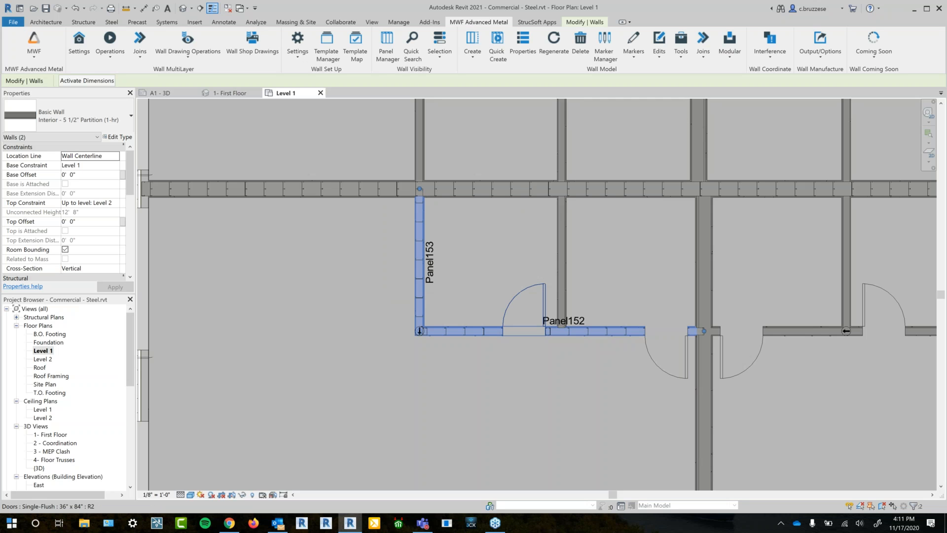
scroll(440, 320, "up", 6)
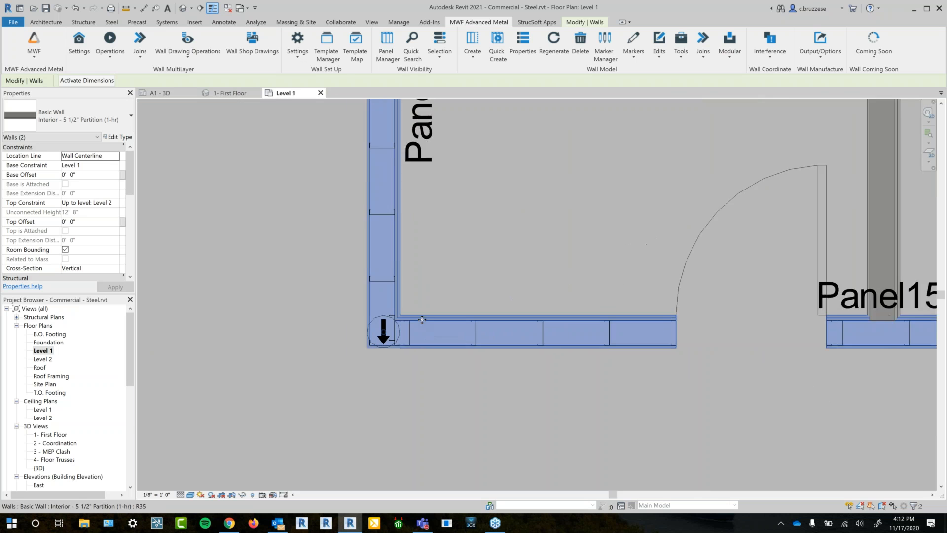
Examine the finished corner join and the surrounding Level 1 wall layout in plan
key("Escape")
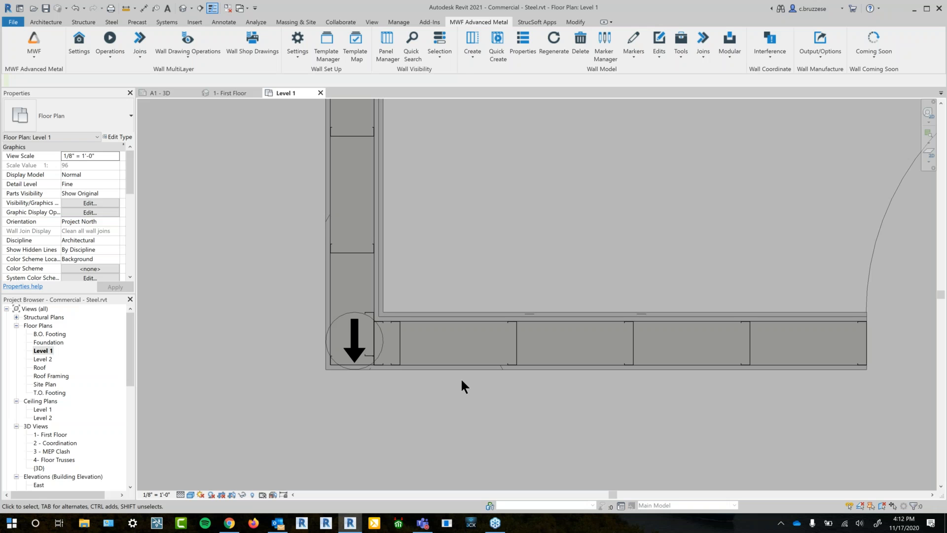
scroll(582, 206, "down", 5)
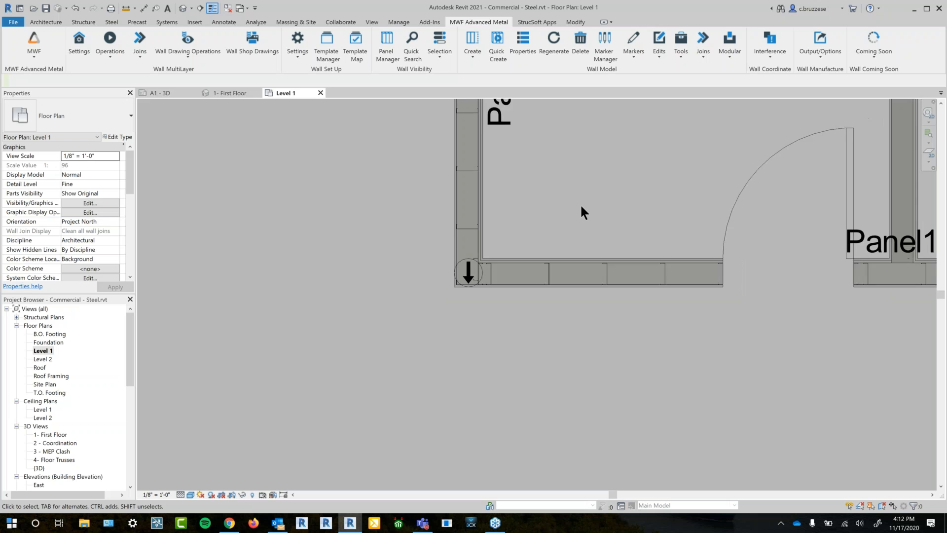
scroll(581, 211, "down", 5)
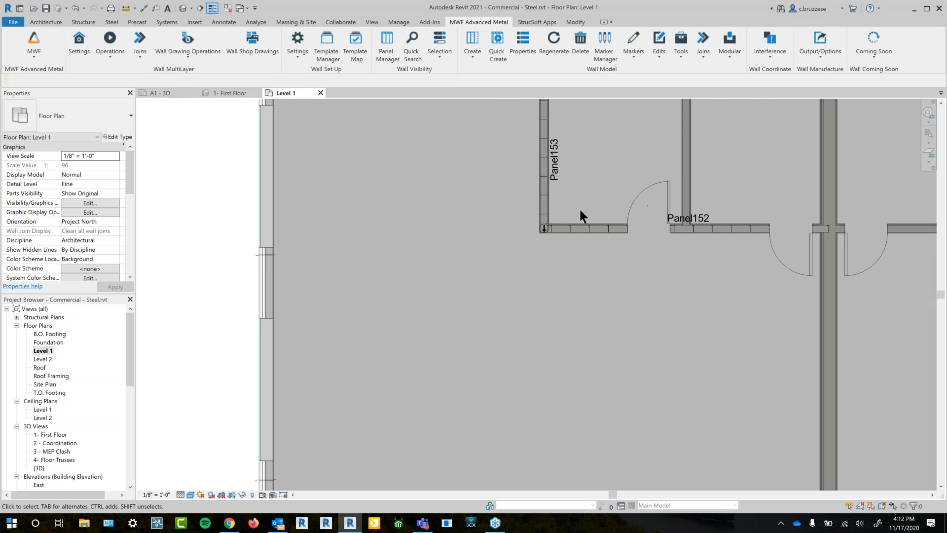
scroll(579, 207, "down", 3)
middle_click_drag(618, 371, 573, 251)
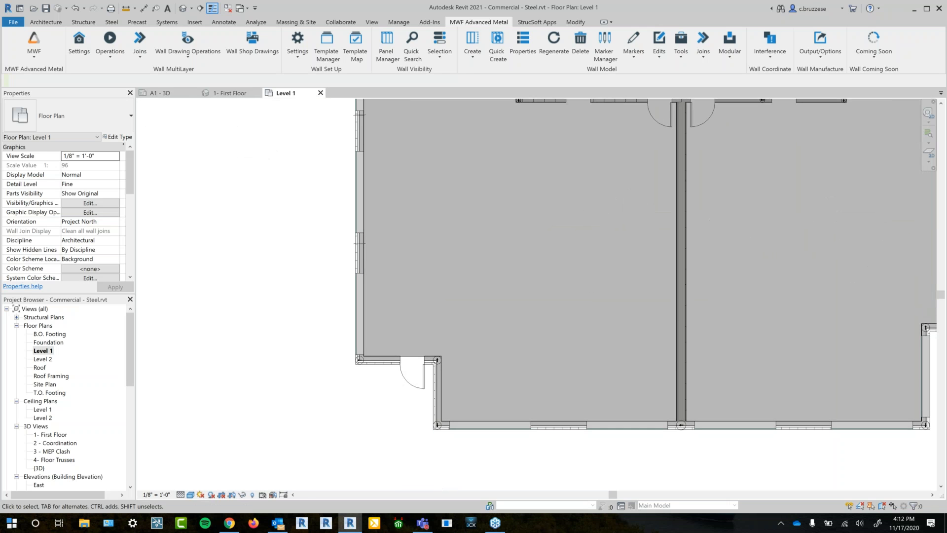
scroll(368, 372, "up", 2)
scroll(607, 381, "down", 4)
middle_click_drag(624, 324, 557, 402)
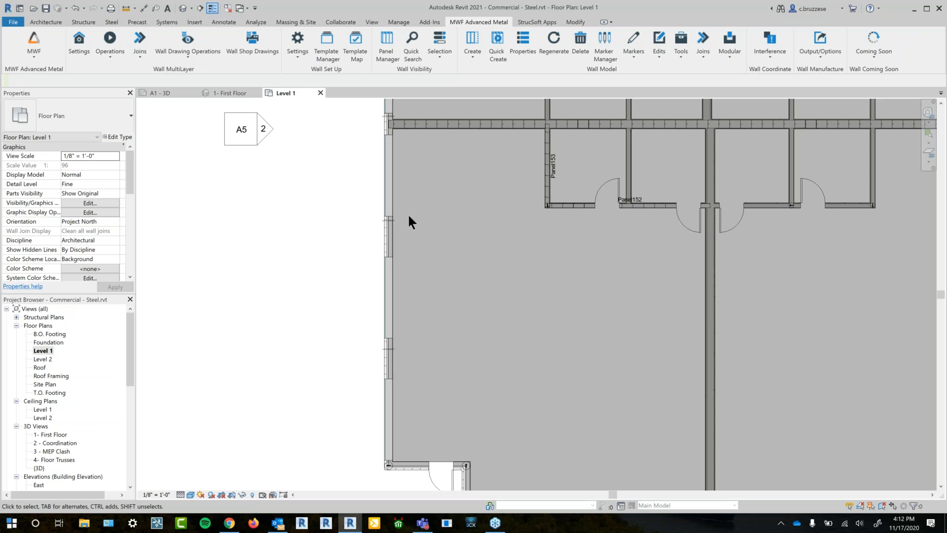
middle_click_drag(585, 296, 485, 324)
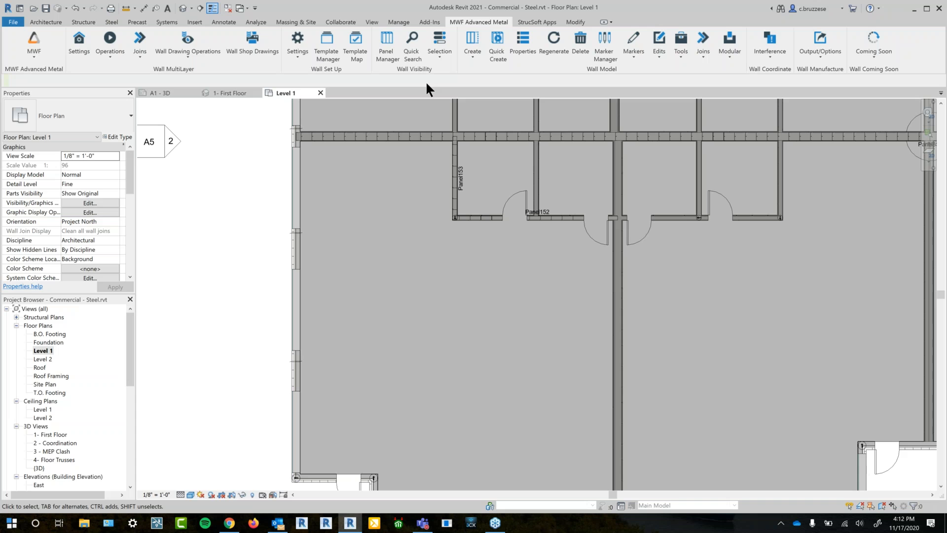
left_click(296, 53)
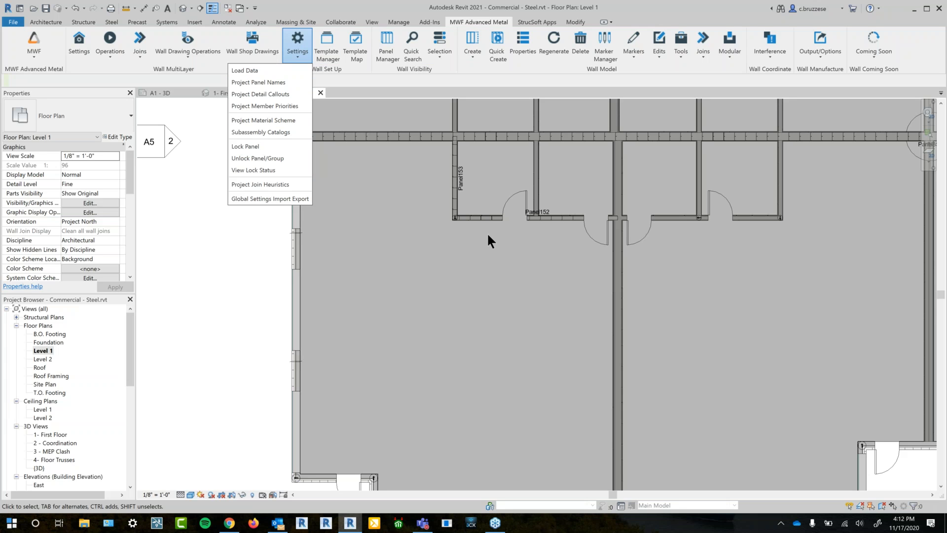
left_click(458, 256)
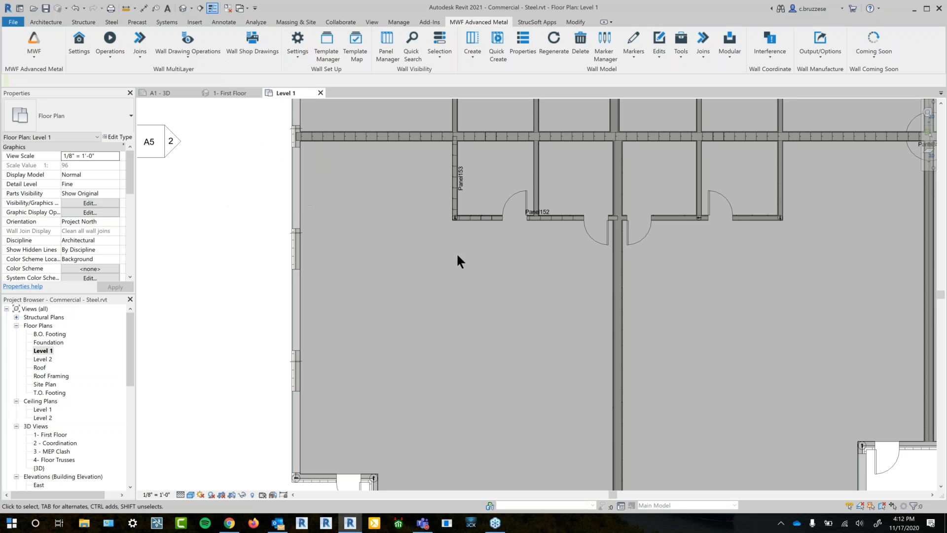
left_click(60, 443)
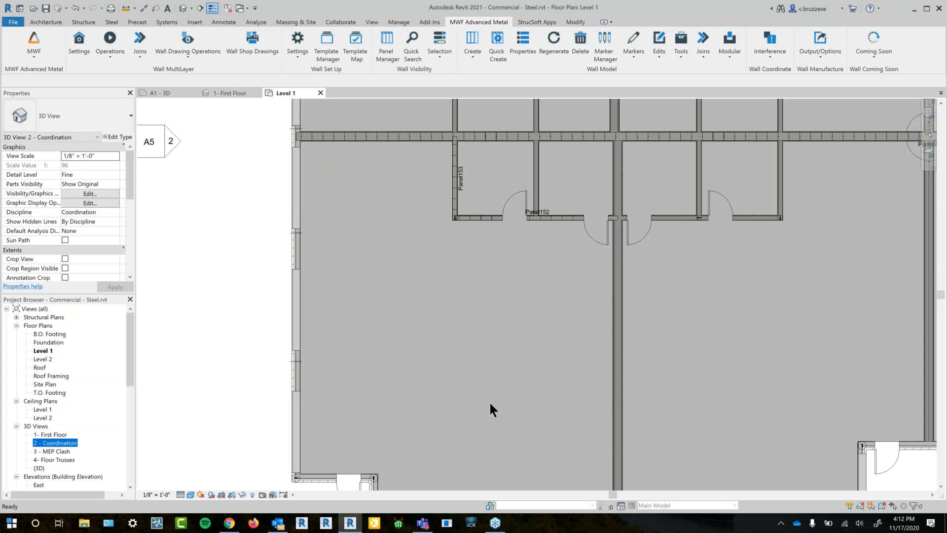
left_click(468, 380)
middle_click_drag(476, 389, 442, 269)
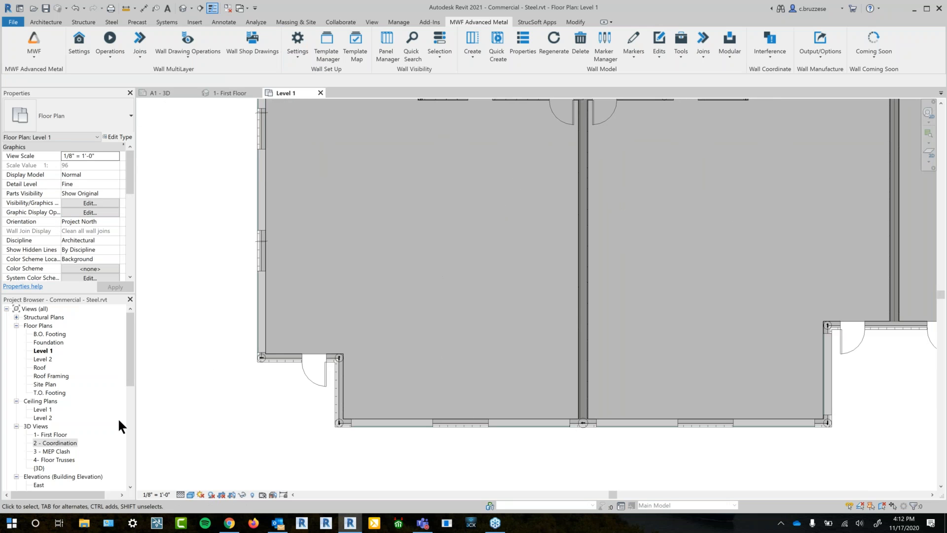
Open the 2 - Coordination 3D view and bring the ductwork crossing the upper-floor walls into close view
double_click(52, 442)
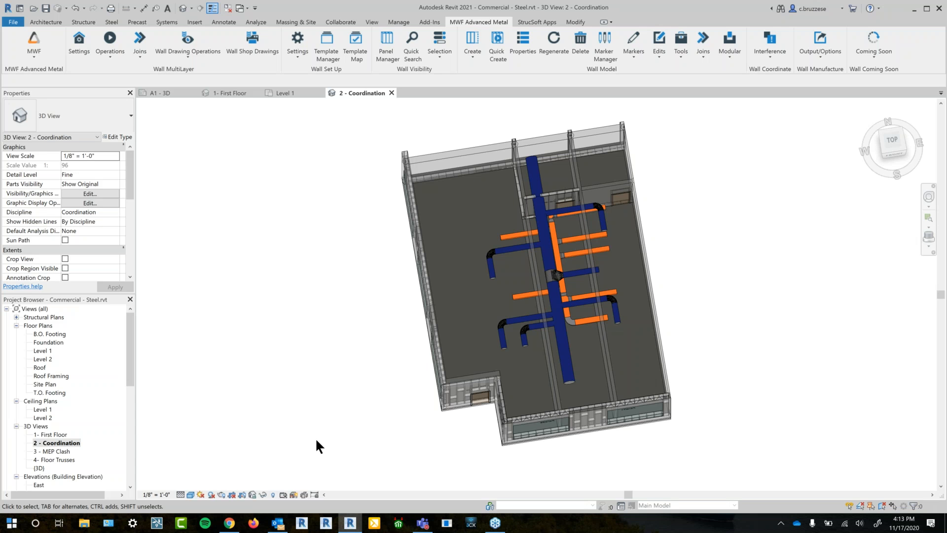
middle_click_drag(560, 347, 679, 346, "shift")
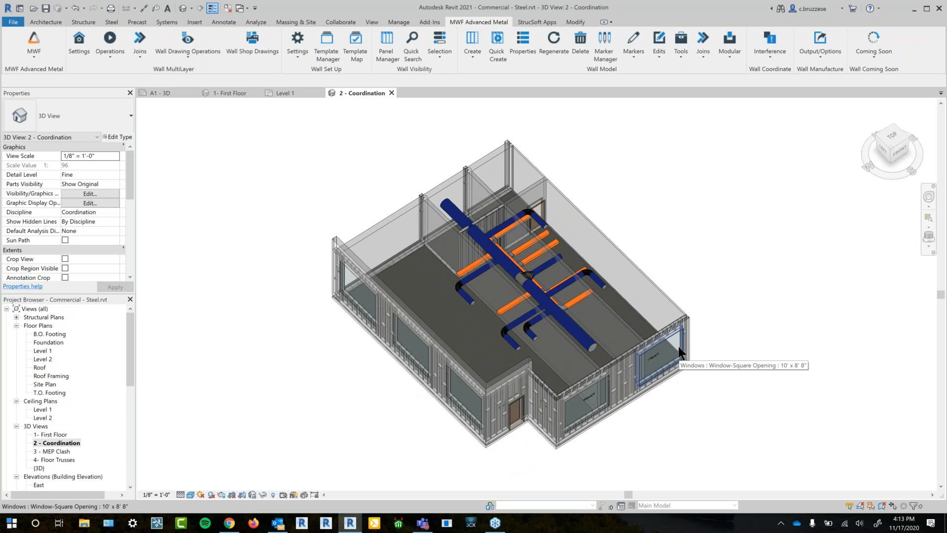
scroll(519, 296, "up", 2)
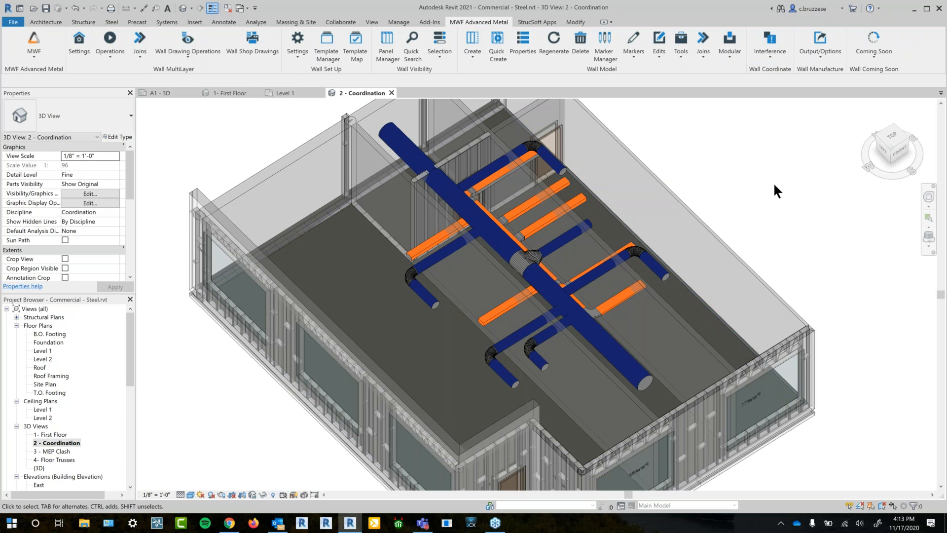
Select the linked duct model together with the two long Level 2 interior partitions that the ducts pass through
left_click(619, 345)
left_click(540, 363)
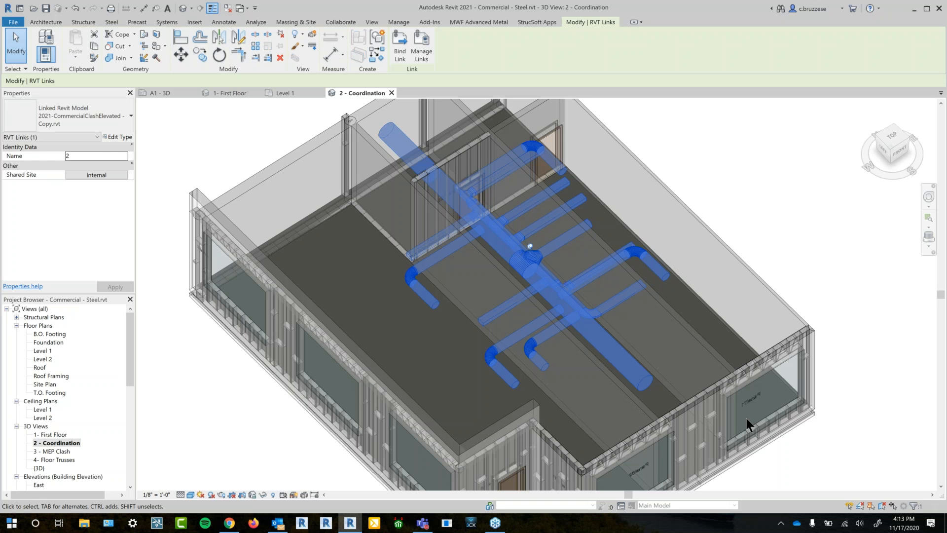
left_click(499, 21)
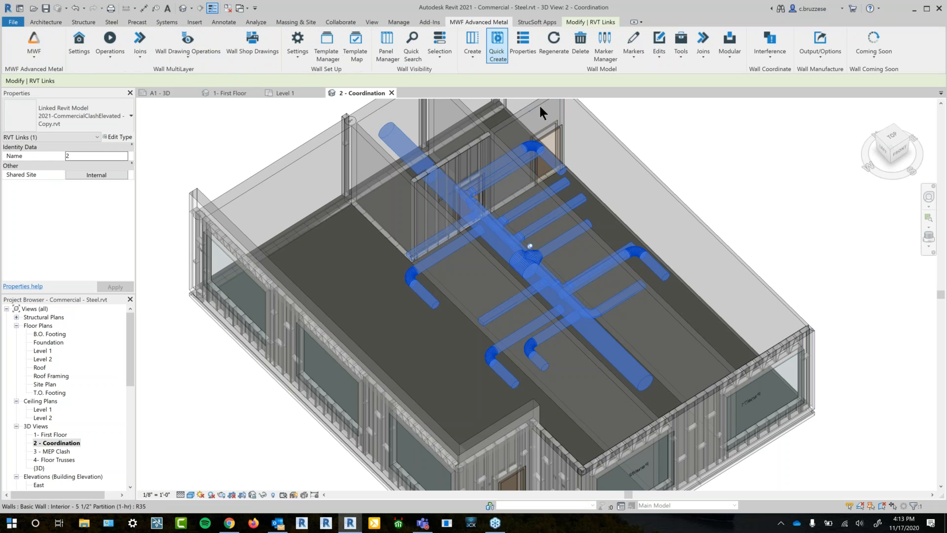
left_click(602, 369)
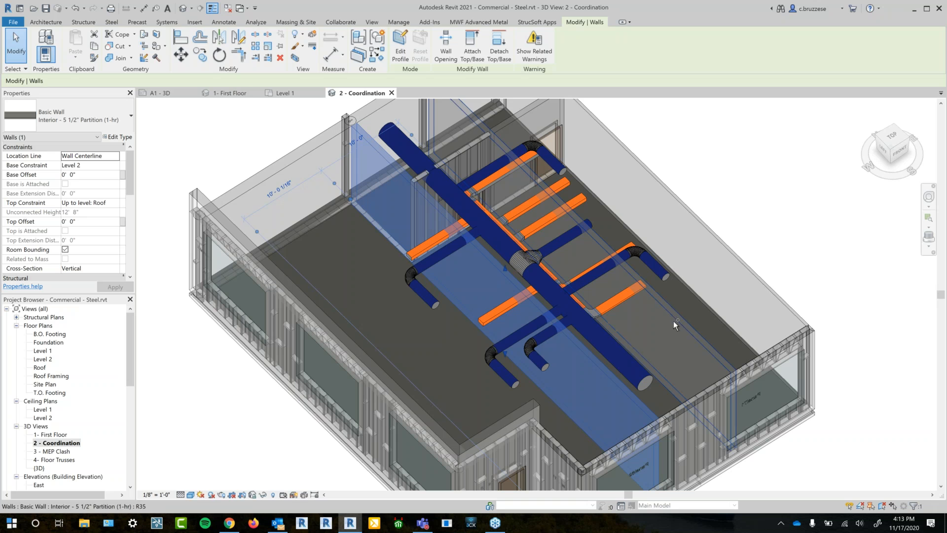
left_click(636, 367, "ctrl")
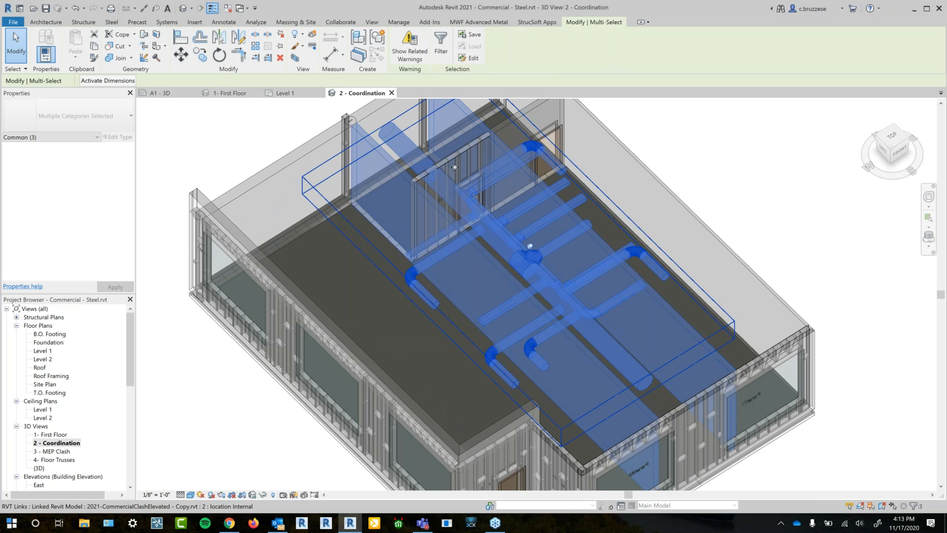
left_click(499, 21)
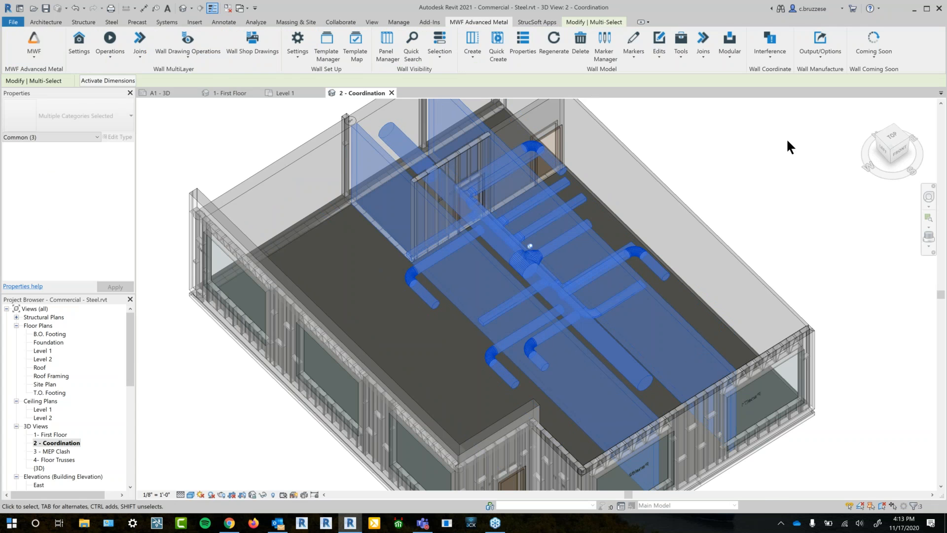
Start Clash Detection on the selected walls and duct link, enlarging the cut opening options to review the intersecting categories
scroll(787, 138, "up", 1)
middle_click_drag(780, 178, 774, 148, "shift")
left_click(762, 58)
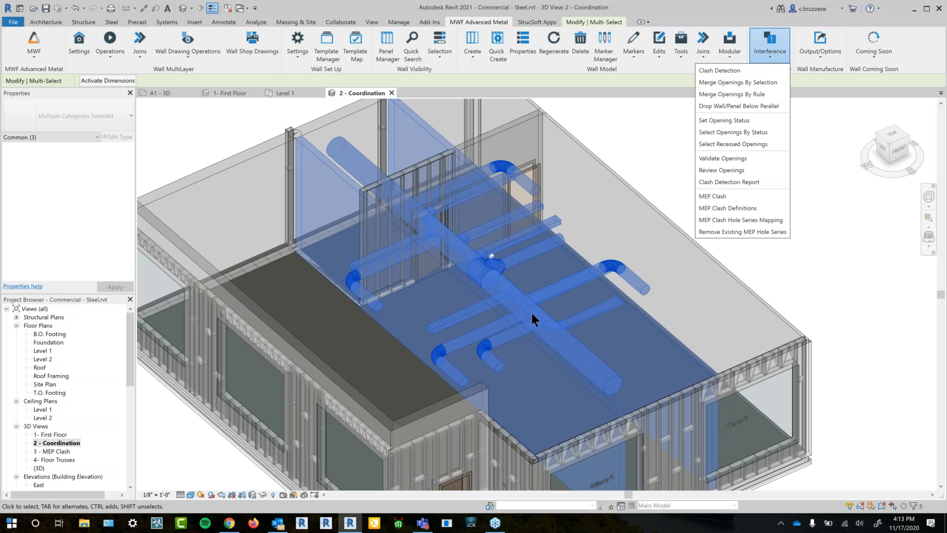
middle_click_drag(676, 172, 688, 262, "shift")
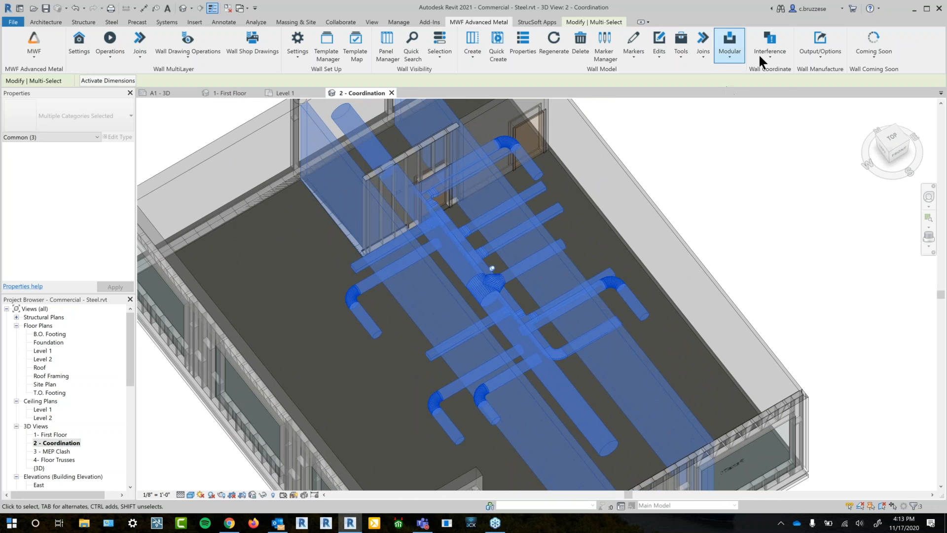
left_click(764, 51)
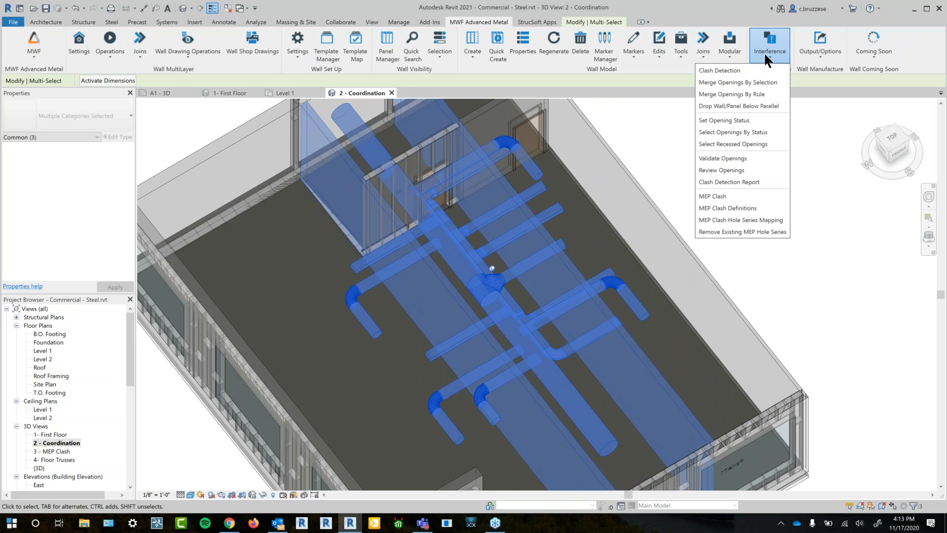
left_click(765, 69)
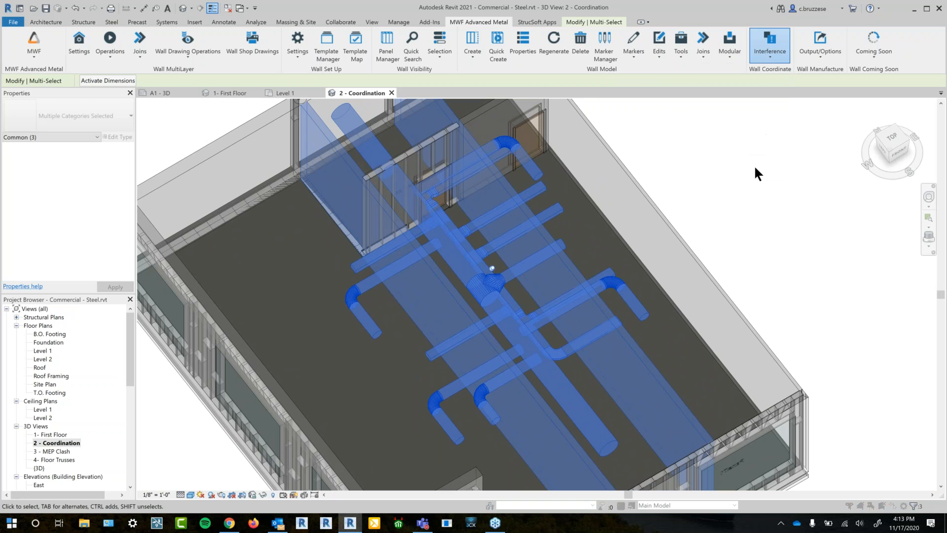
left_click_drag(468, 153, 323, 134)
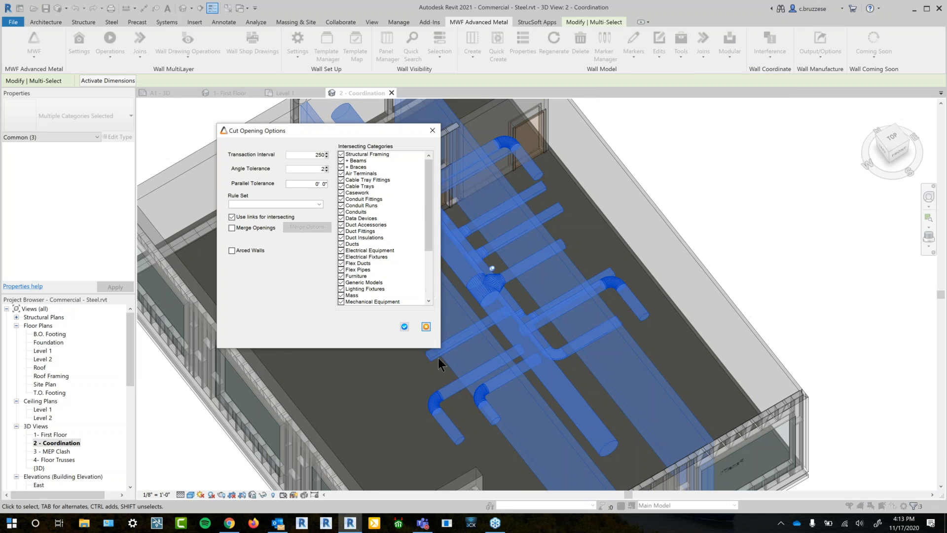
left_click_drag(453, 398, 454, 420)
scroll(440, 334, "down", 1)
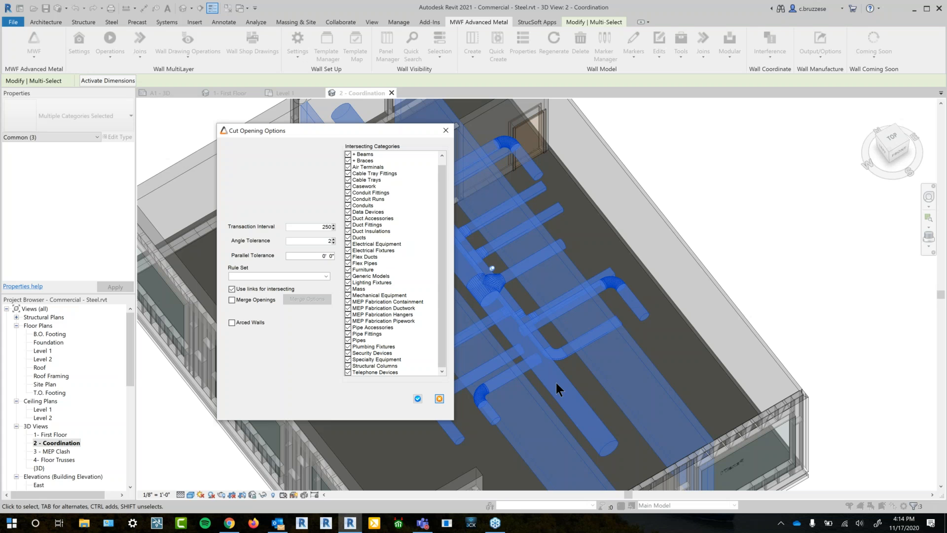
Cut the clash openings where ducts cross the walls, using the rule set mwfG_OpenFramingRules : Clash Detection, and clear the selection
left_click(325, 276)
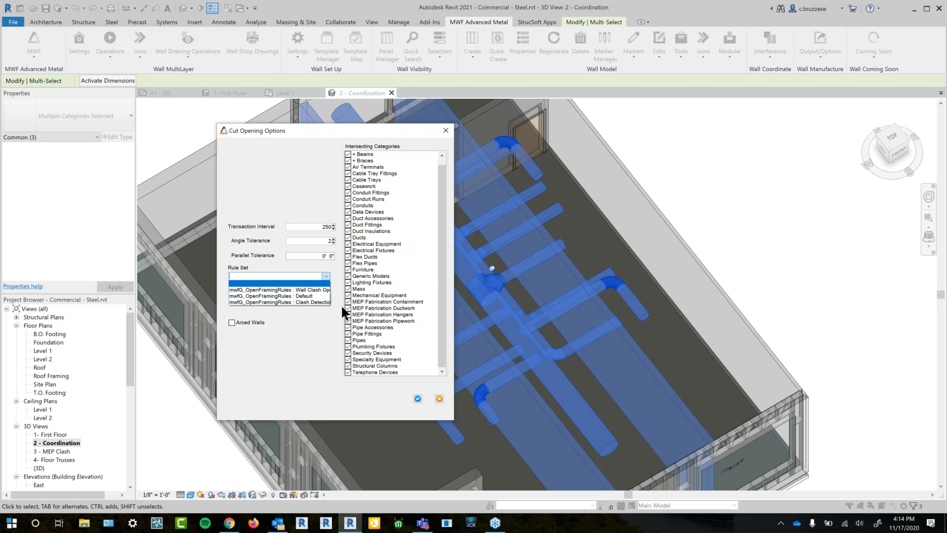
left_click(217, 284)
left_click_drag(218, 282, 171, 276)
left_click(302, 275)
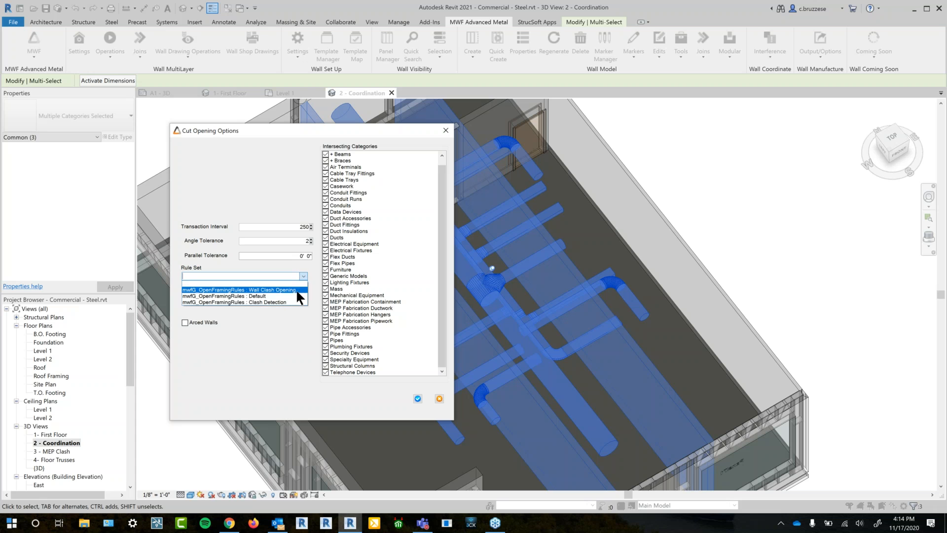
left_click(284, 301)
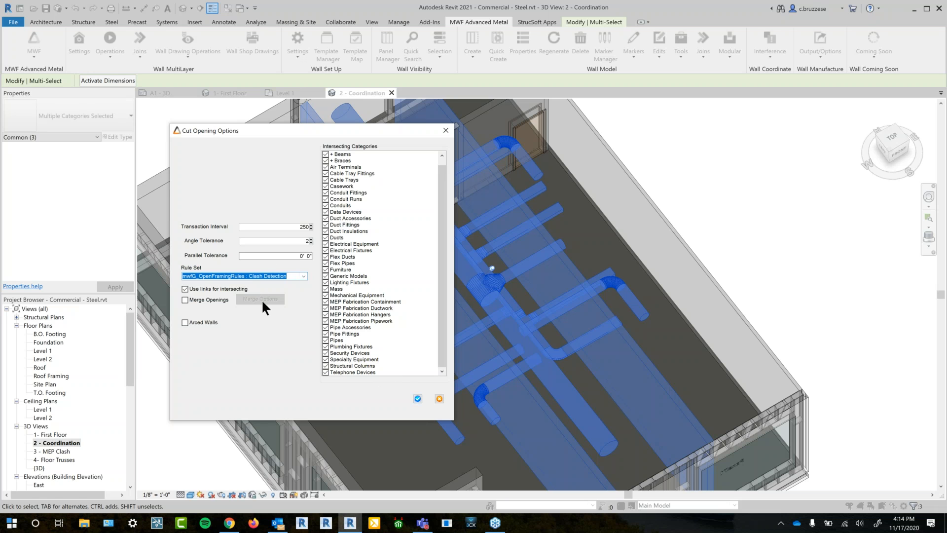
left_click(418, 399)
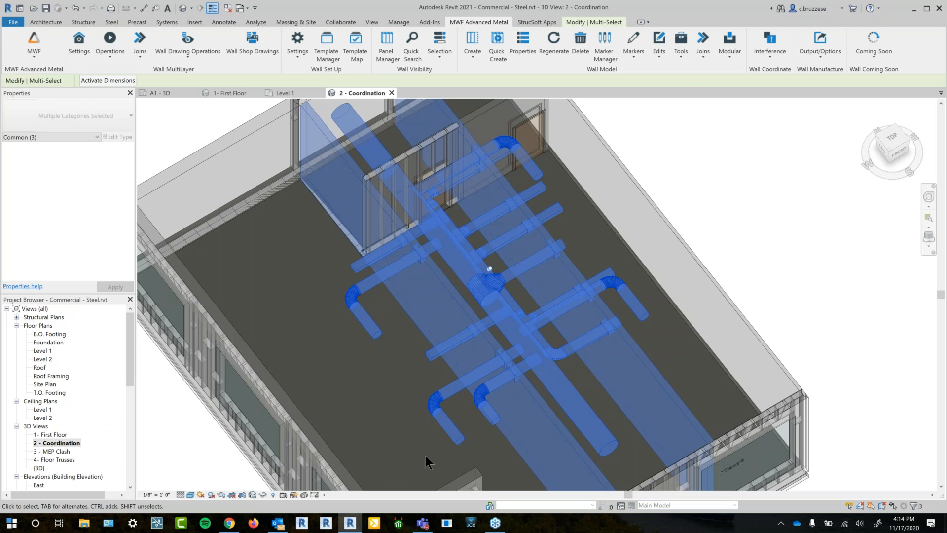
middle_click_drag(555, 460, 602, 304, "shift")
scroll(602, 304, "up", 2)
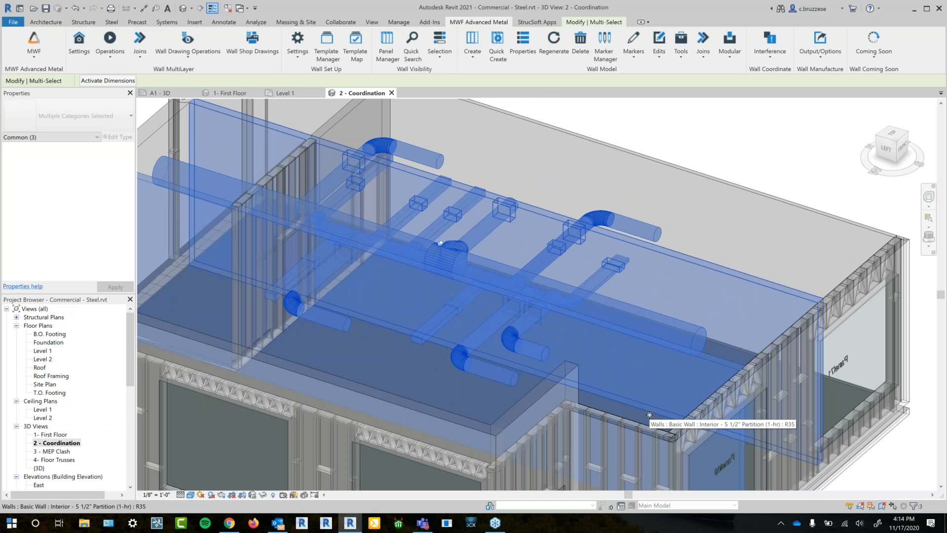
left_click(804, 148)
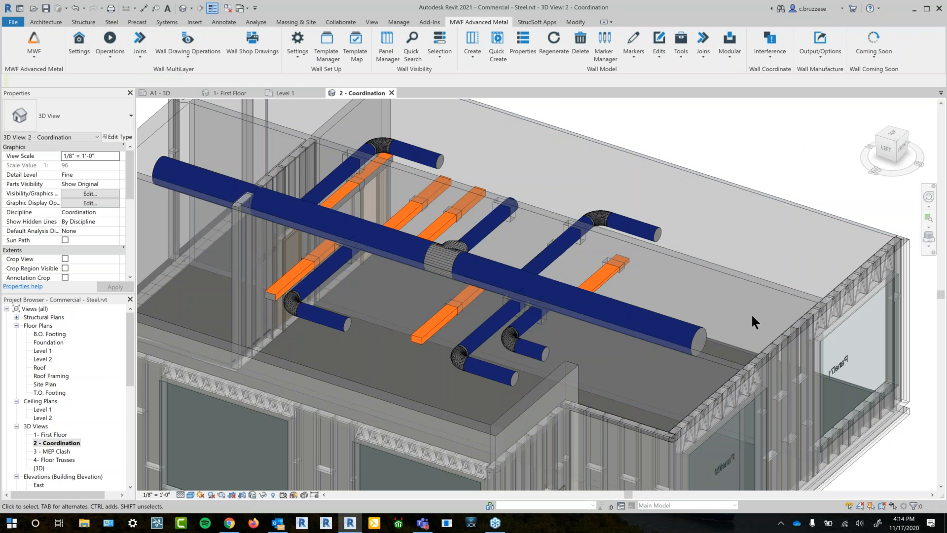
Select the rectangular wall opening around a round duct branch in the nearer partition and open its opening data
scroll(624, 275, "up", 2)
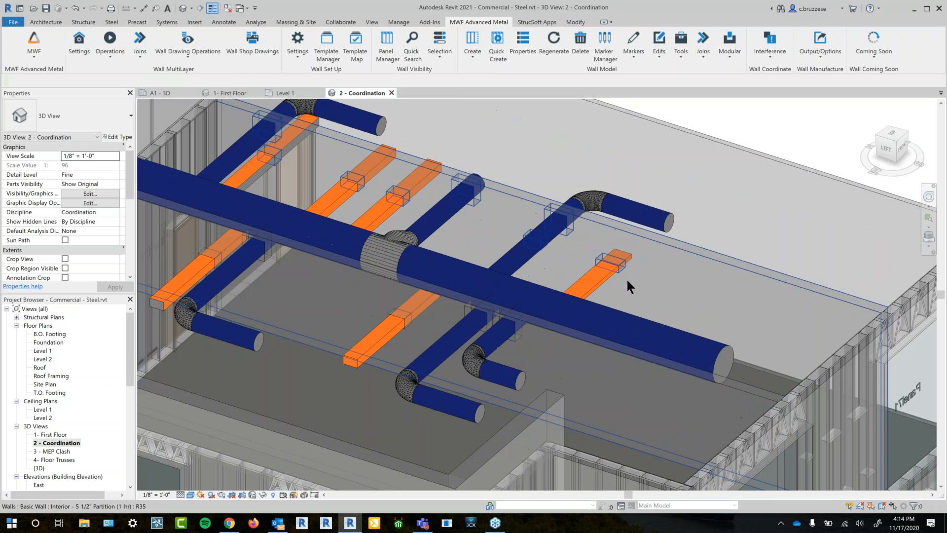
left_click(486, 315)
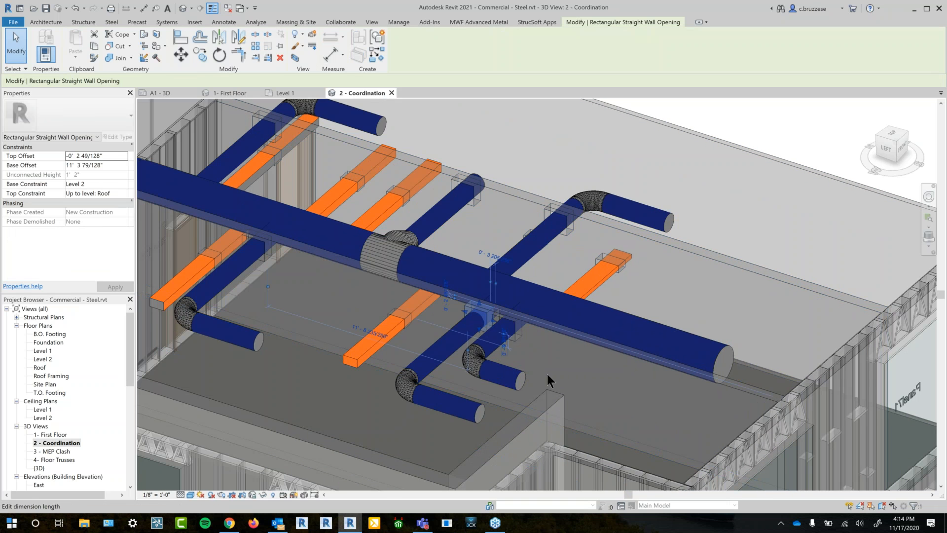
middle_click_drag(546, 374, 24, 80, "shift")
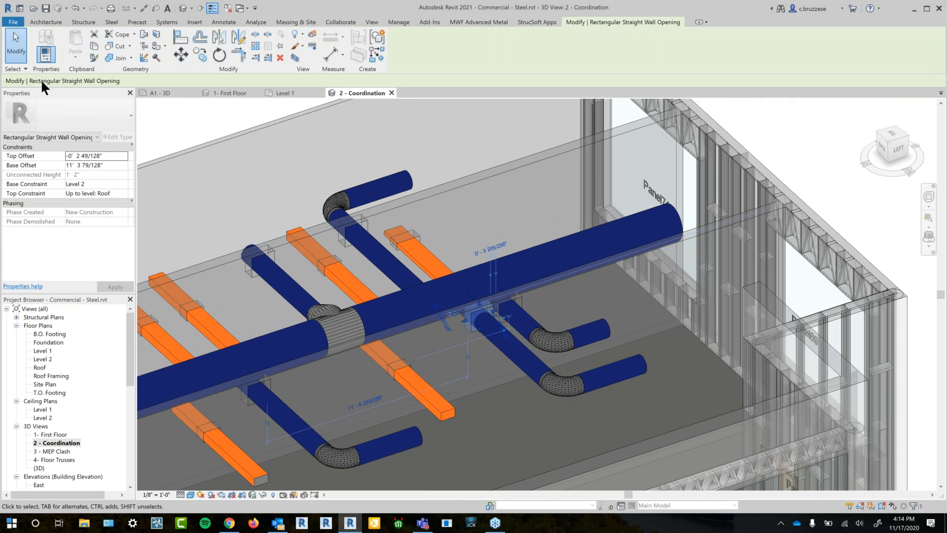
left_click(493, 23)
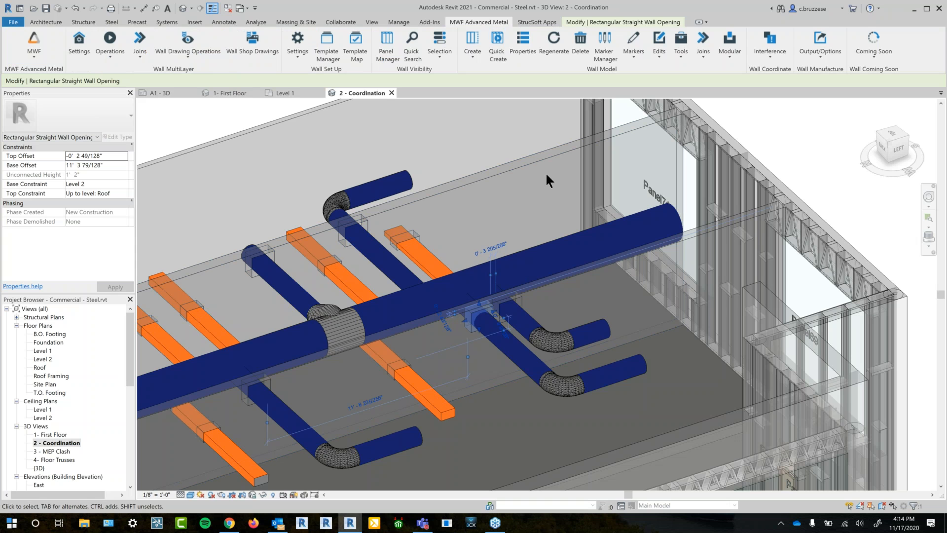
left_click(633, 49)
left_click(591, 70)
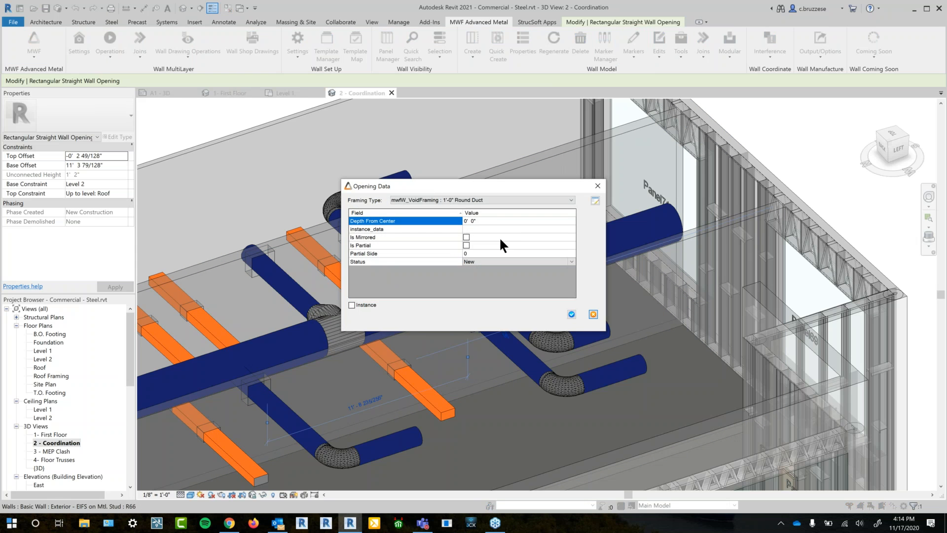
Close the opening data and open the Clash Detection rule set under OpenFraming in the Marker Manager, enlarged to show its full columns
left_click(597, 186)
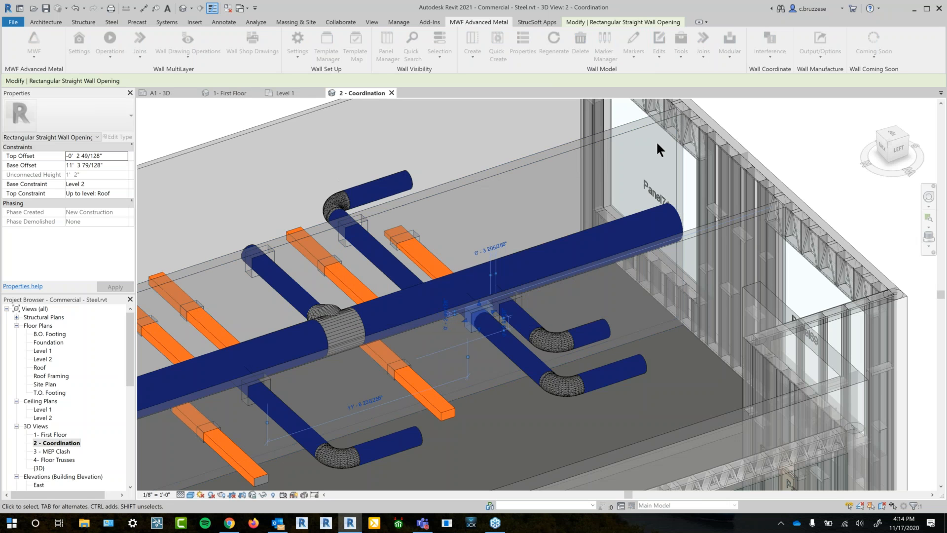
left_click(597, 61)
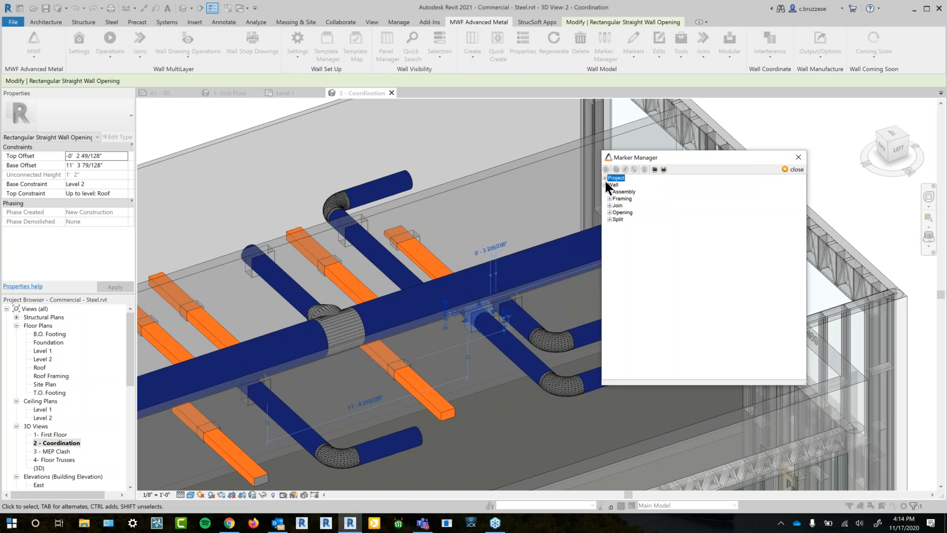
left_click(605, 178)
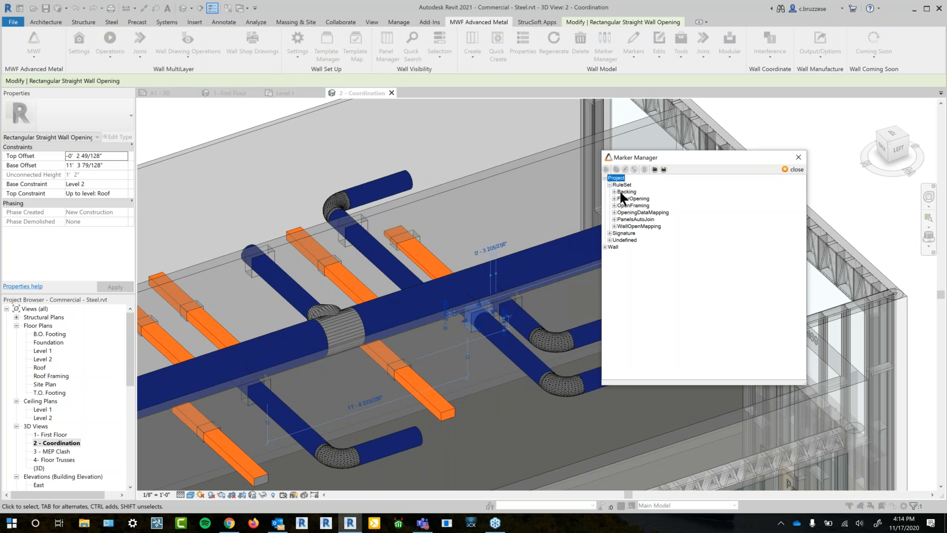
left_click(614, 205)
double_click(646, 212)
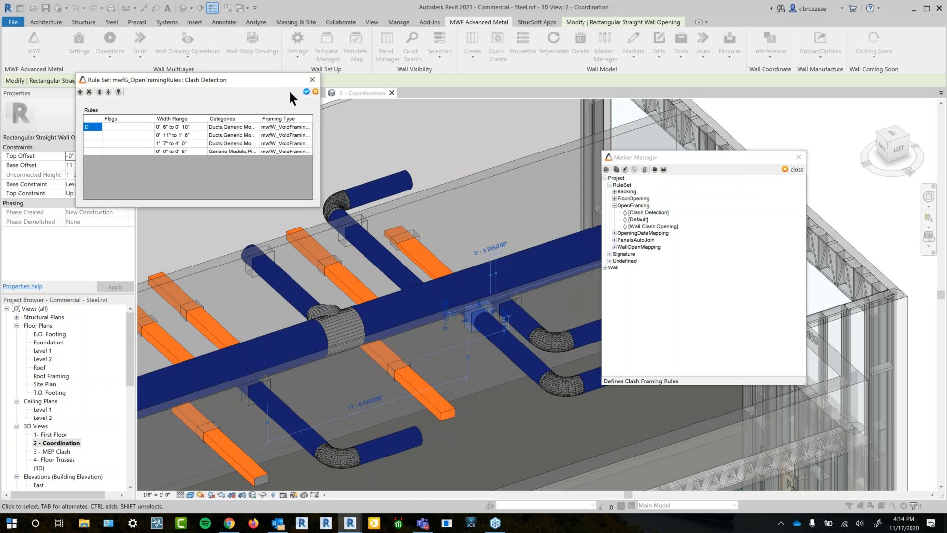
left_click_drag(320, 202, 475, 202)
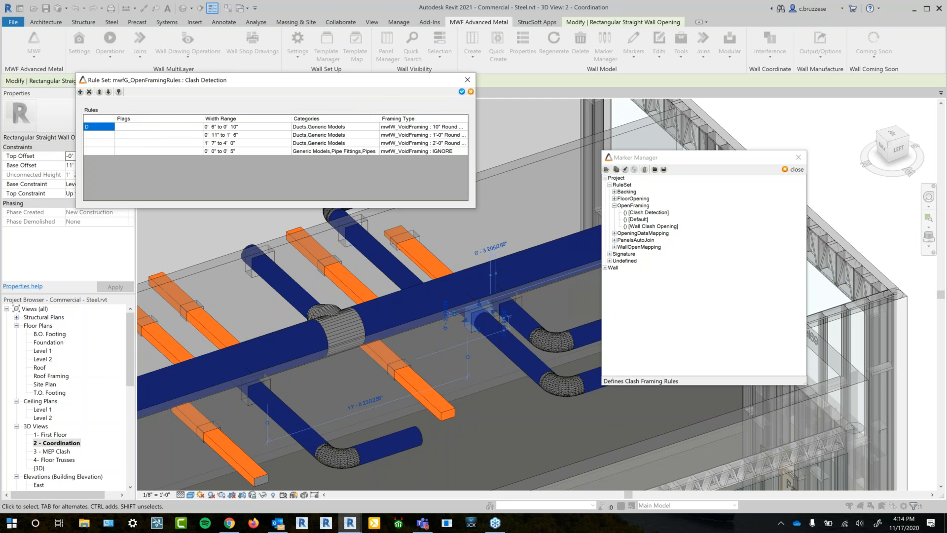
Review the open framing rule for the 6" to 10" width range, and close the rule set and Marker Manager
double_click(104, 127)
left_click(356, 172)
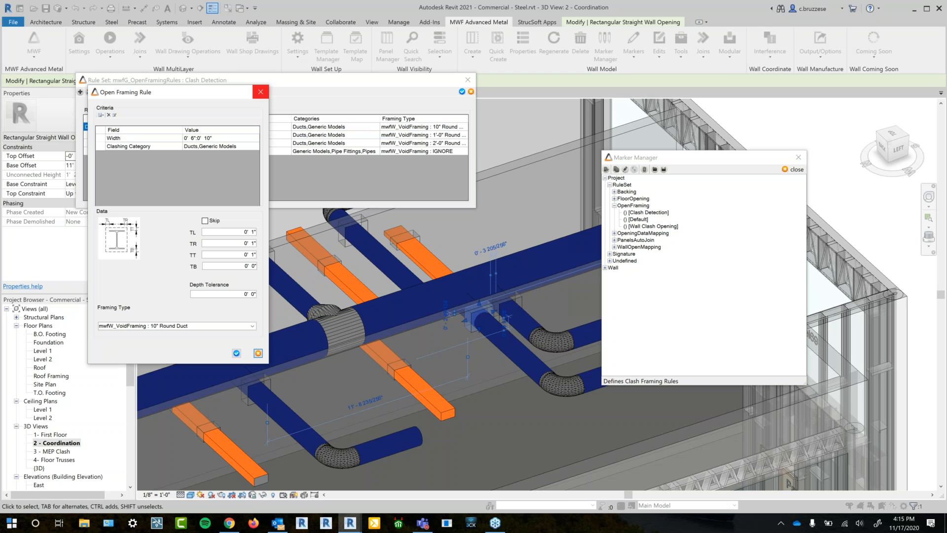
left_click(261, 92)
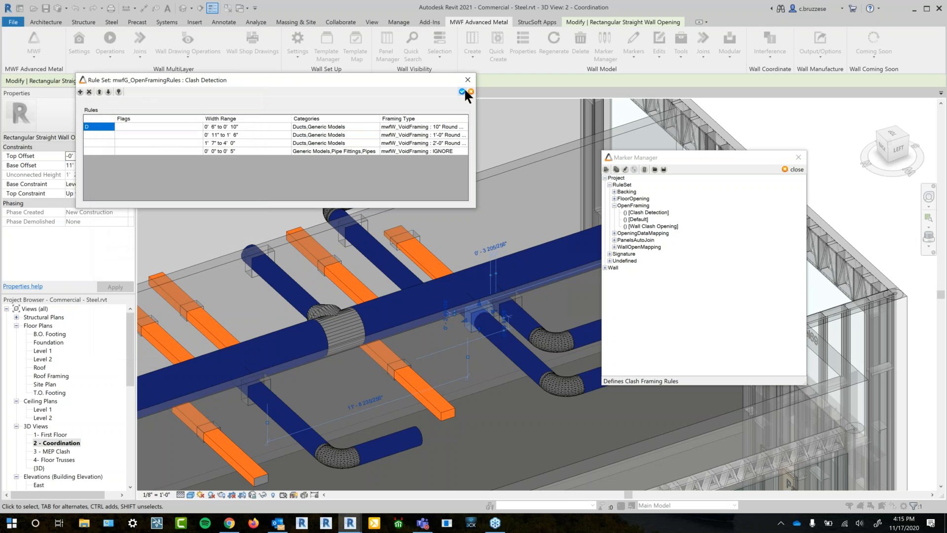
left_click(462, 91)
left_click(787, 171)
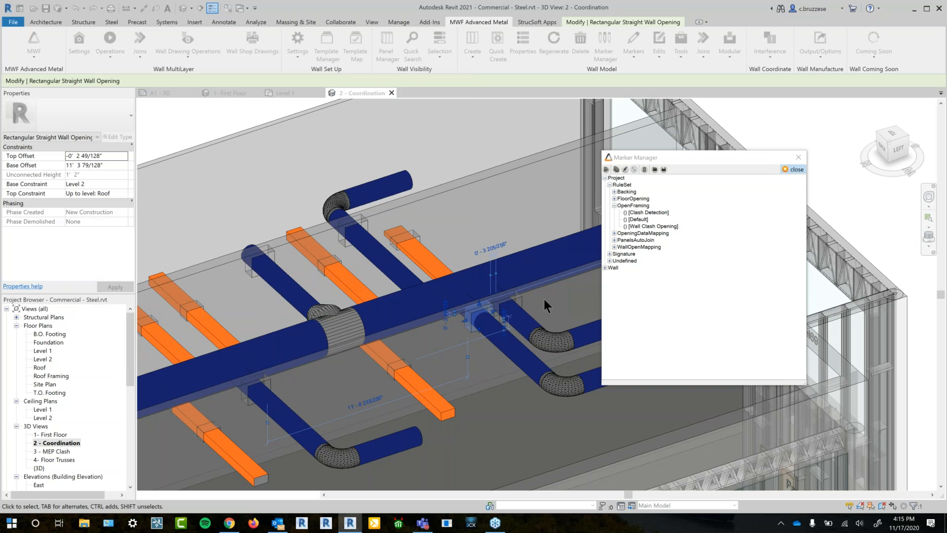
Select both long Level 2 interior partitions, generate their steel framing with Quick Create, and clear the selection
left_click(612, 216)
left_click(706, 231)
left_click(586, 143, "ctrl")
key("q")
key("c")
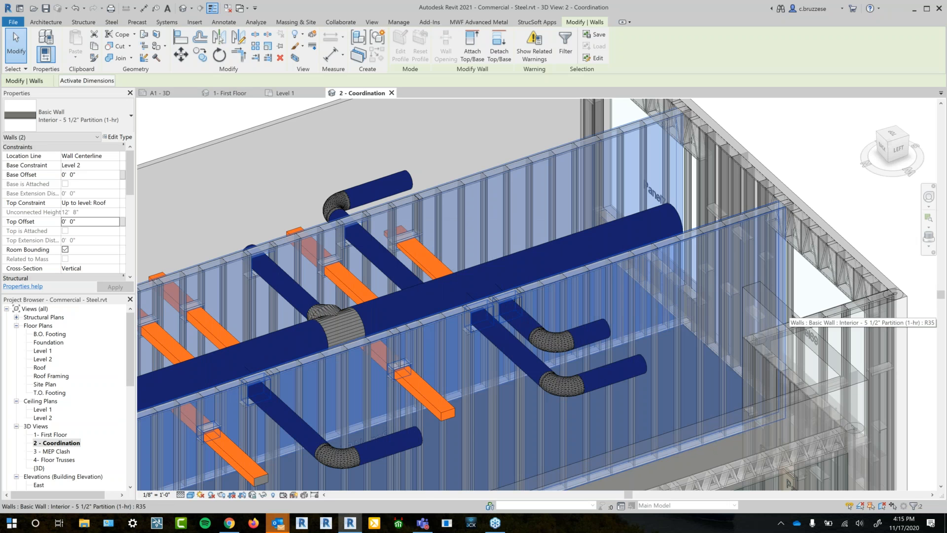
left_click(799, 118)
Inspect the framing around the duct penetrations, selecting the wall opening around a rectangular duct in the nearer partition
middle_click_drag(681, 328, 674, 359, "shift")
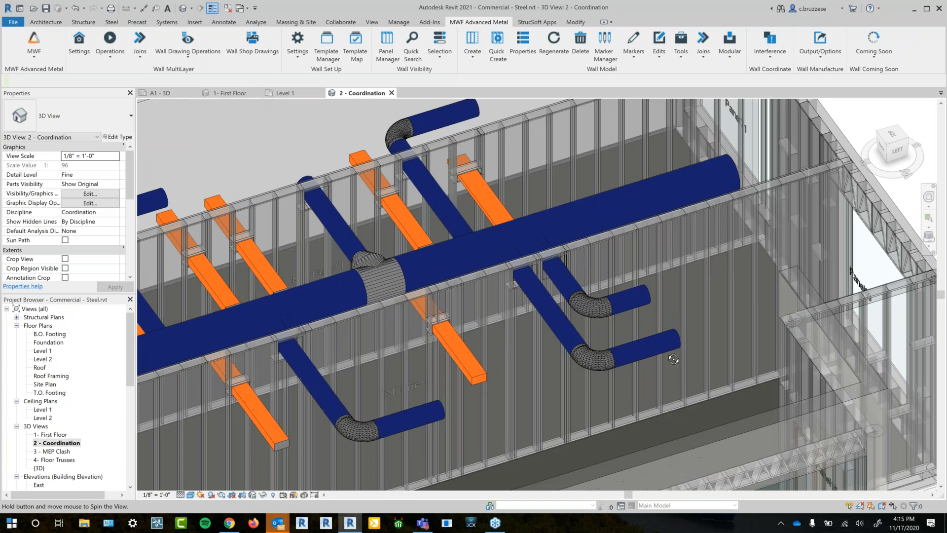
scroll(436, 351, "up", 3)
left_click(434, 308)
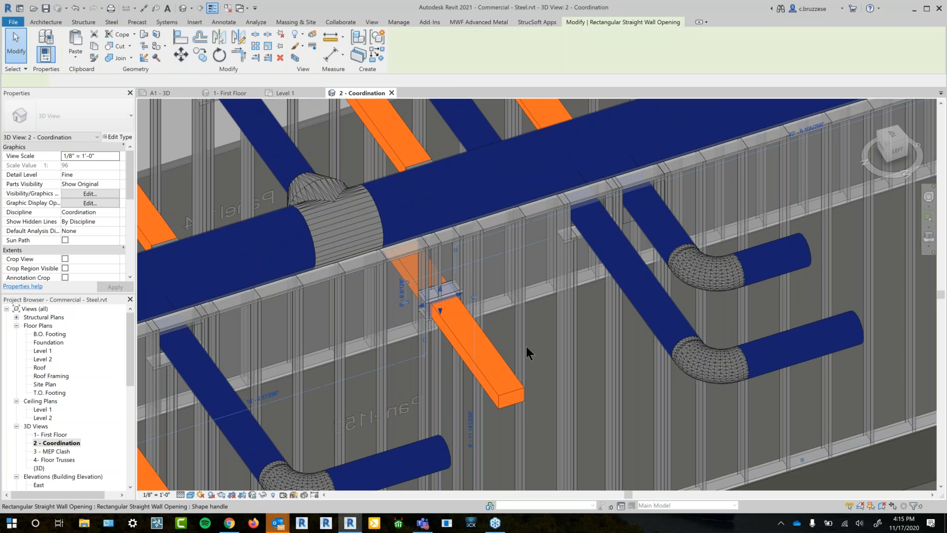
scroll(529, 348, "down", 1)
left_click(500, 22)
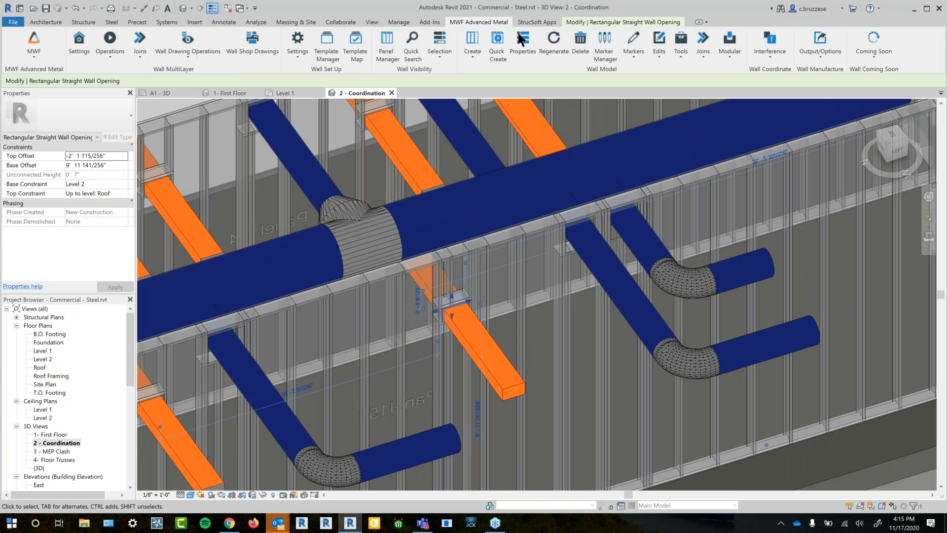
scroll(748, 216, "down", 1)
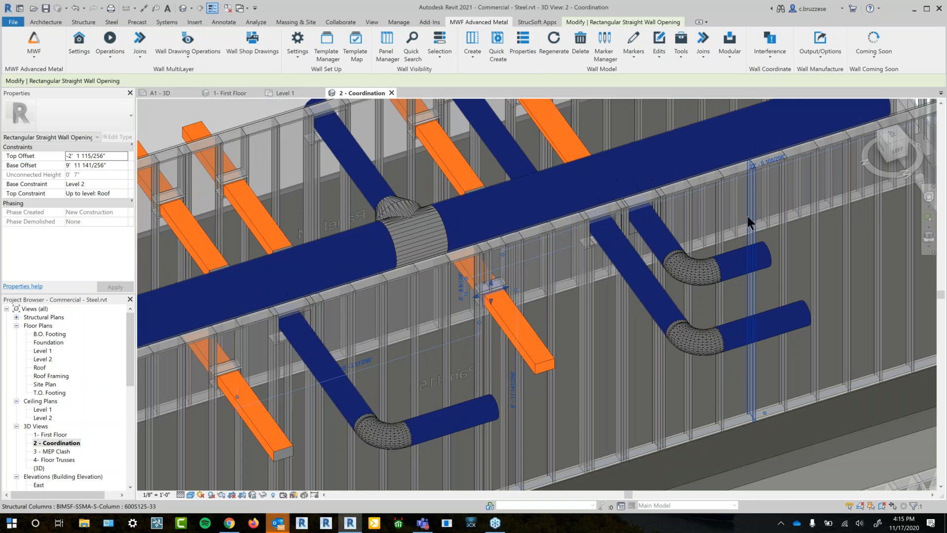
scroll(746, 219, "down", 3)
scroll(725, 252, "up", 2)
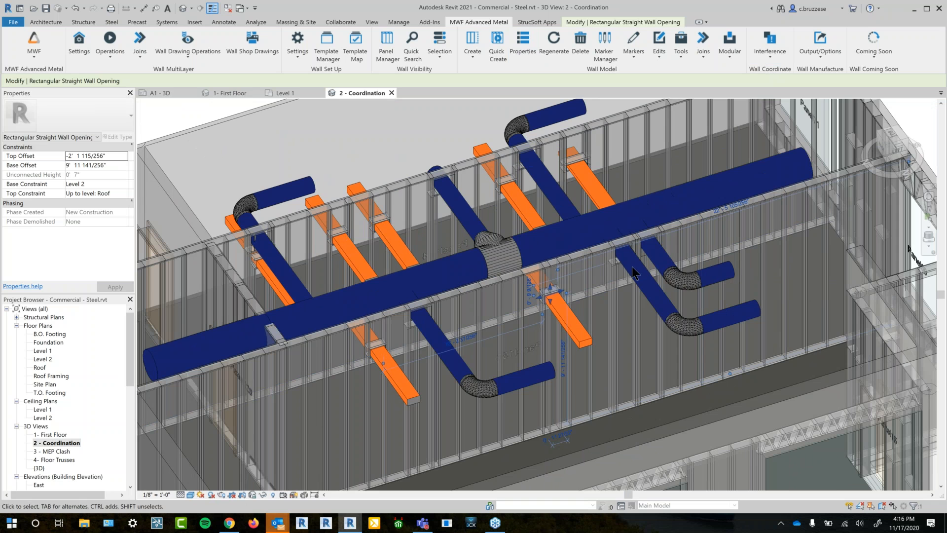
View the Clash Detection Report for the selected rectangular duct opening and close the takeoff
left_click(775, 49)
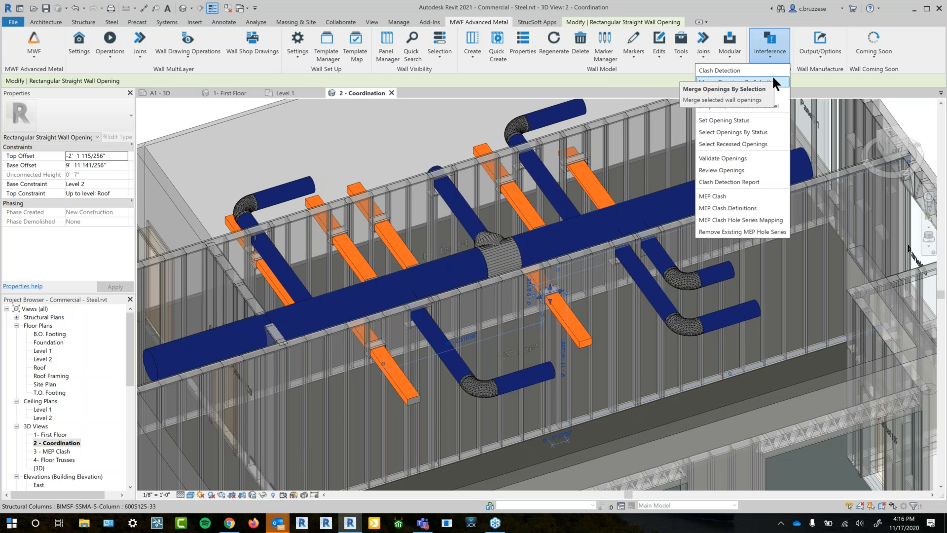
left_click(757, 181)
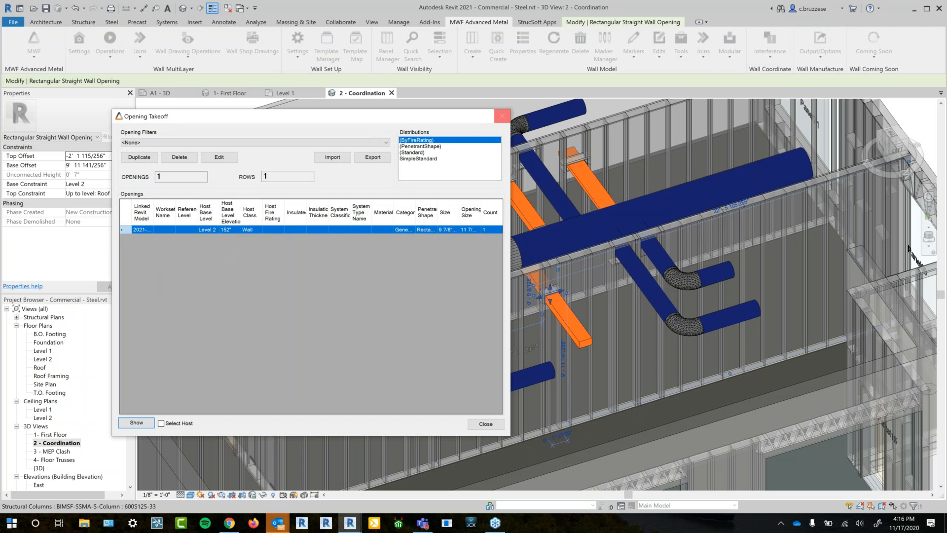
left_click(502, 116)
View the Clash Detection Report for all openings, try to locate individual rows in the model with Select Host enabled, and return to Revit
left_click(773, 43)
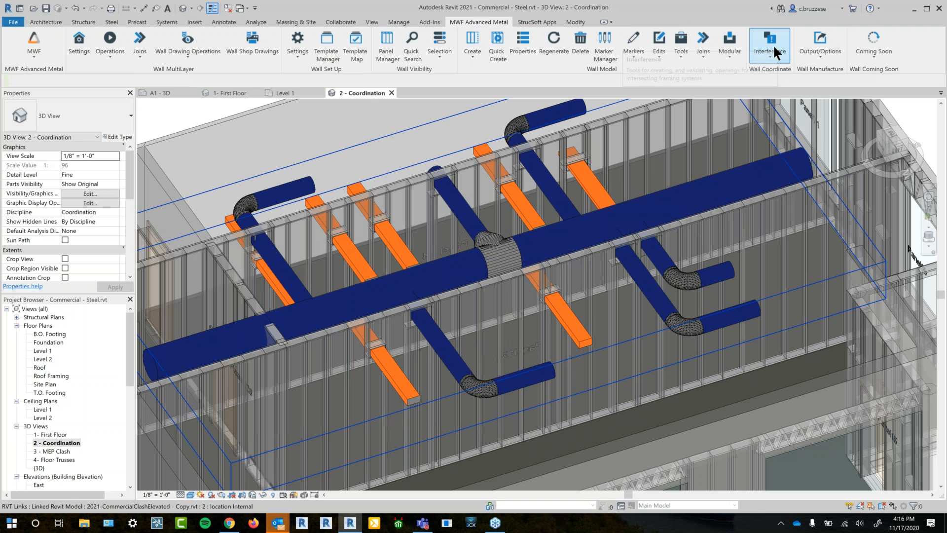
left_click(753, 181)
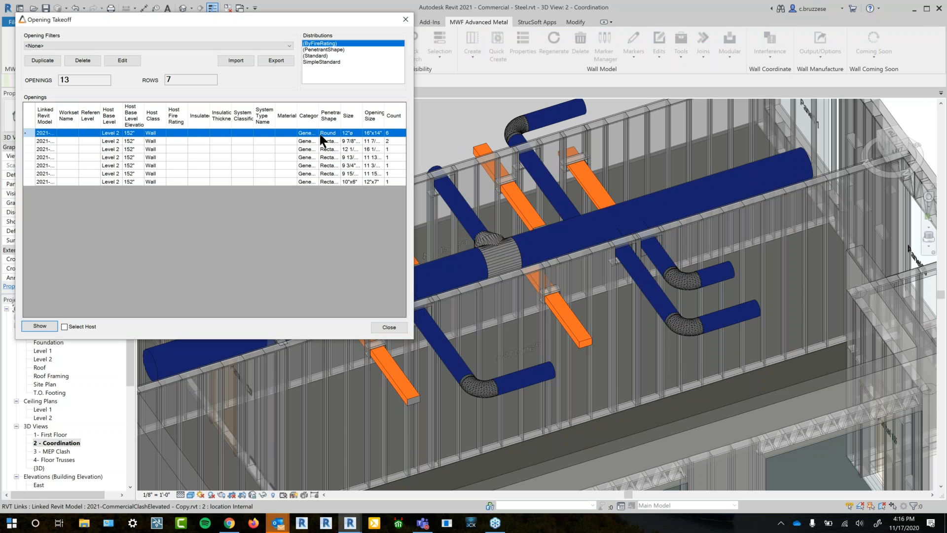
left_click(44, 165)
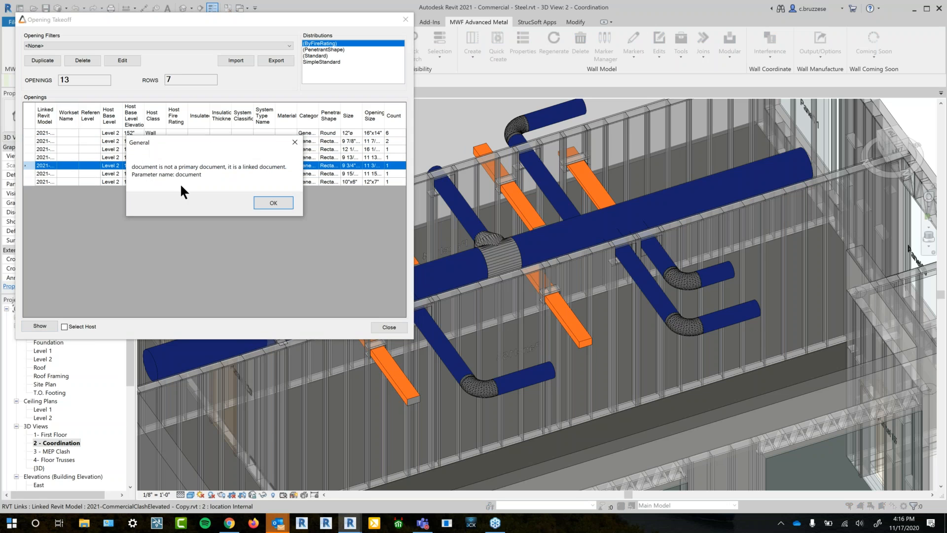
left_click(274, 203)
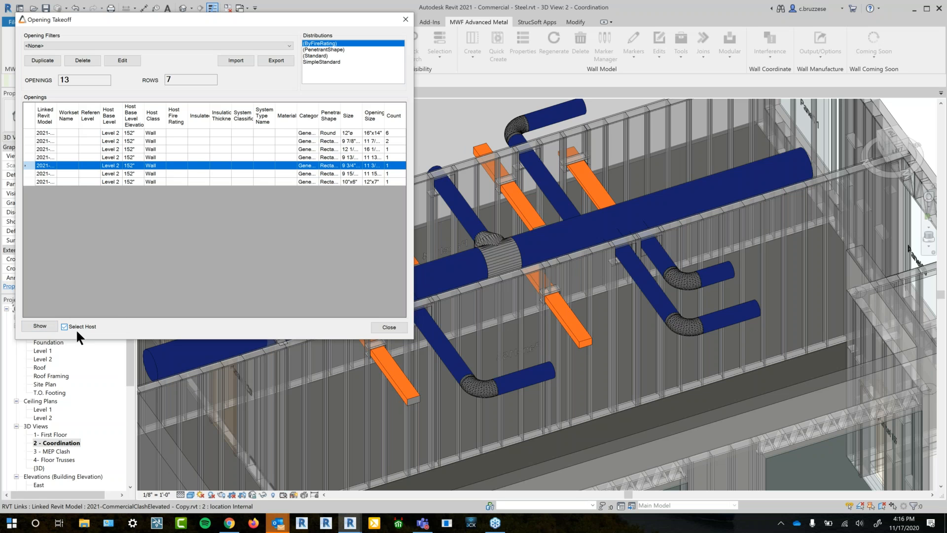
left_click(70, 173)
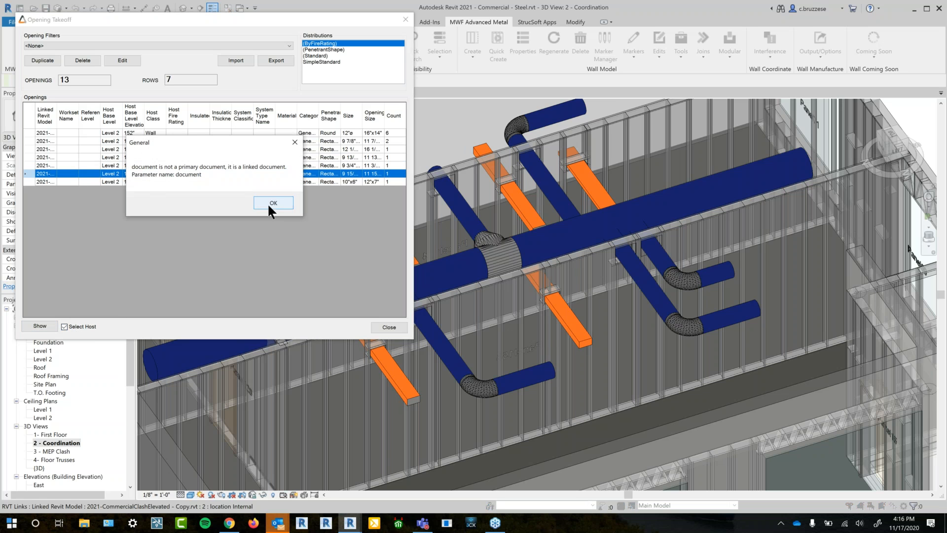
left_click(270, 202)
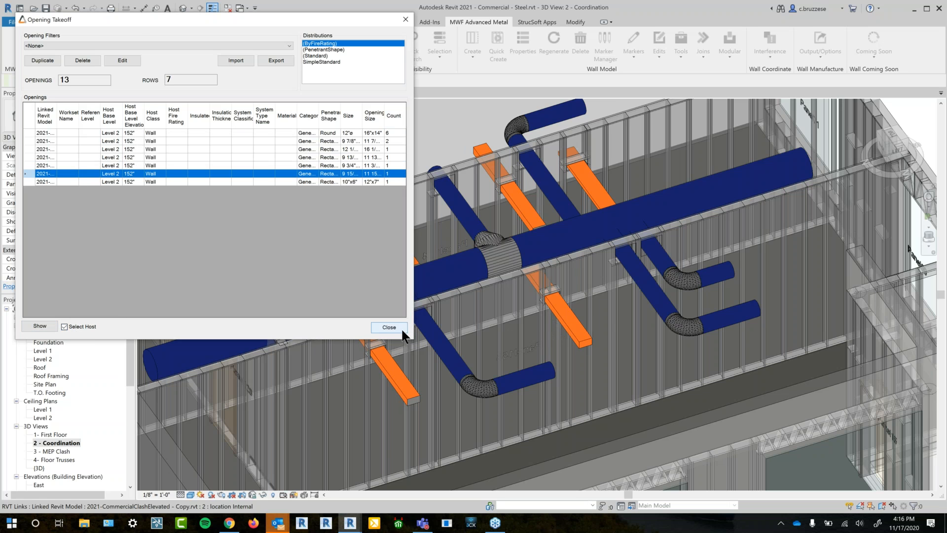
left_click(401, 329)
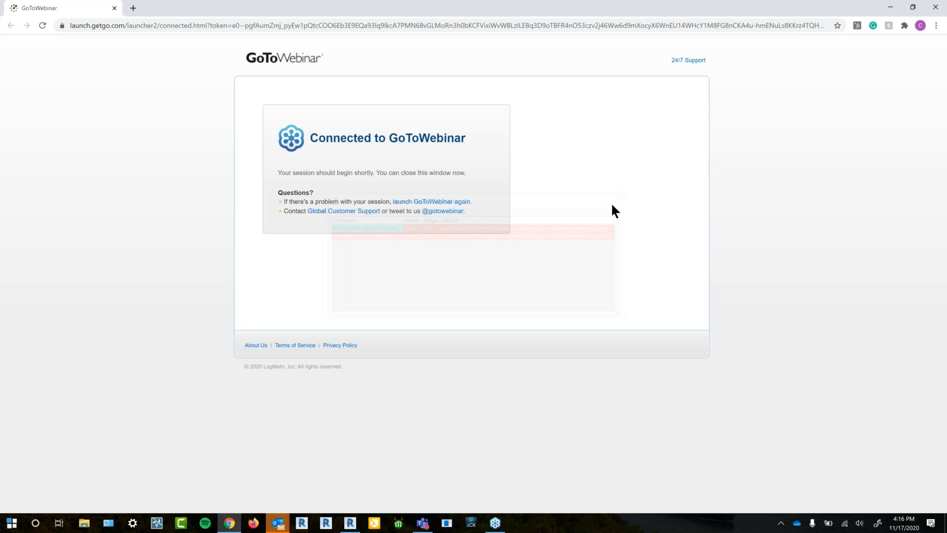
left_click(350, 523)
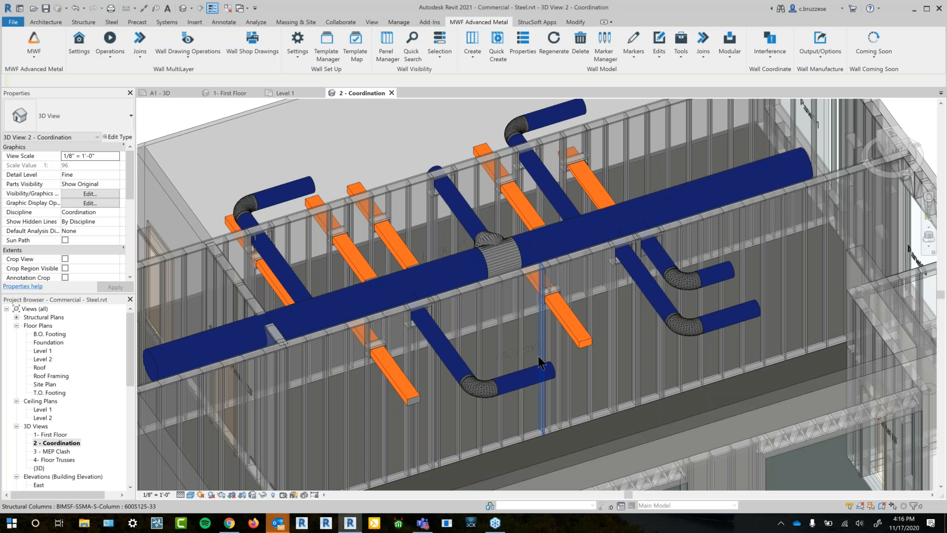
Merge the two adjacent openings around the paired round duct branches in the nearer partition using Merge Openings By Selection
scroll(685, 182, "up", 3)
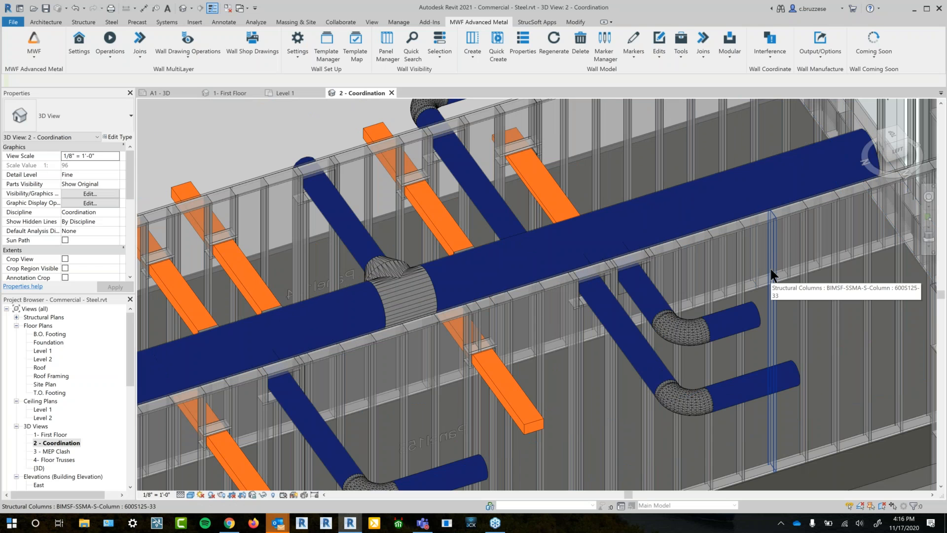
left_click(608, 282)
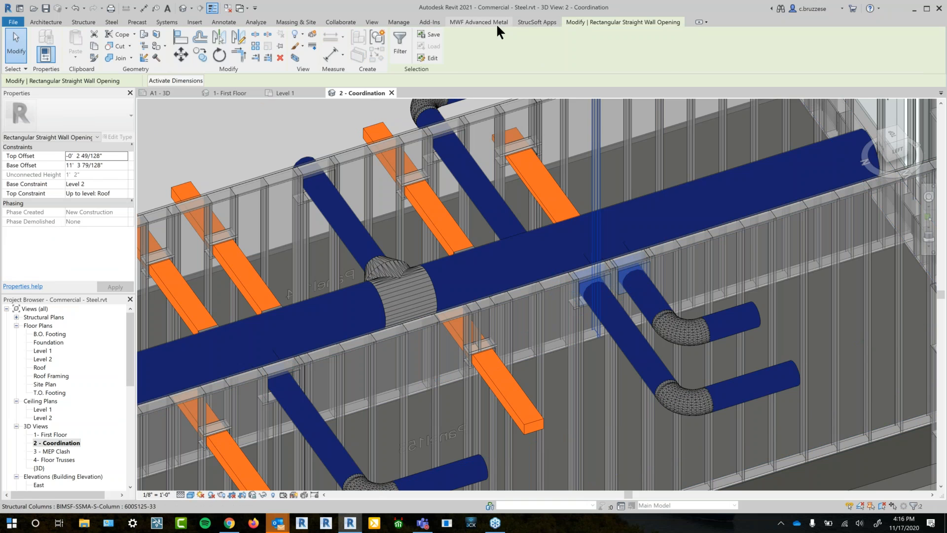
left_click(478, 22)
left_click(774, 44)
scroll(746, 262, "up", 2)
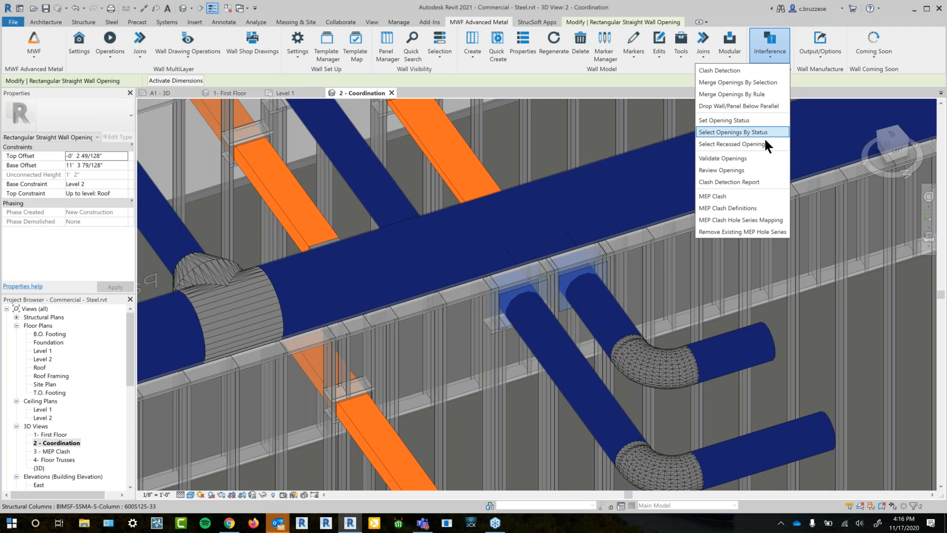
left_click(755, 84)
key("Escape")
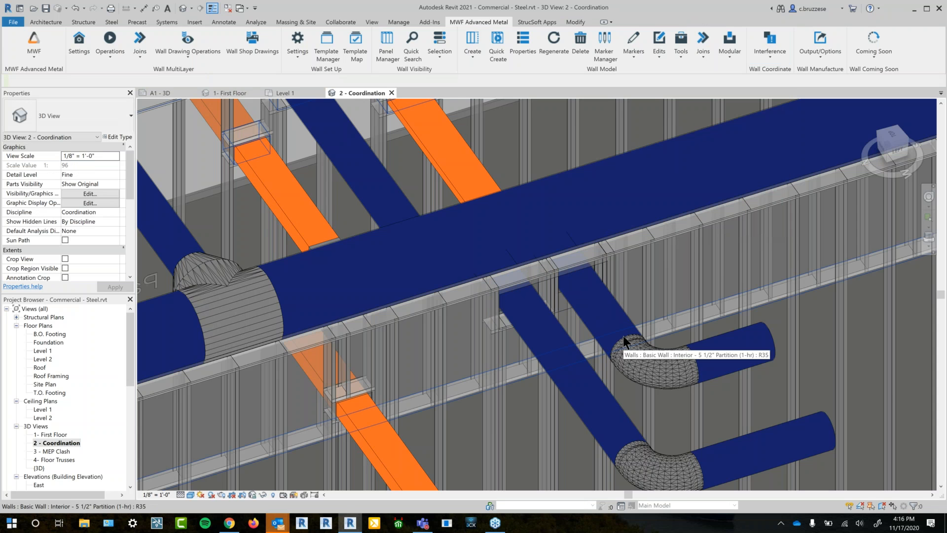
Regenerate the panel framing around the merged opening by selecting a stud of that panel
left_click(643, 326)
middle_click_drag(643, 326, 576, 111, "shift")
left_click(505, 20)
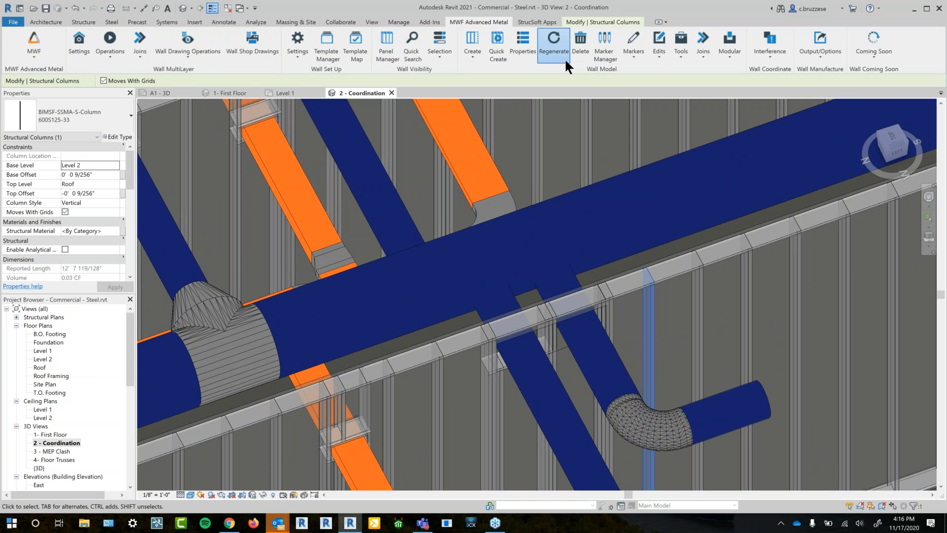
left_click(563, 55)
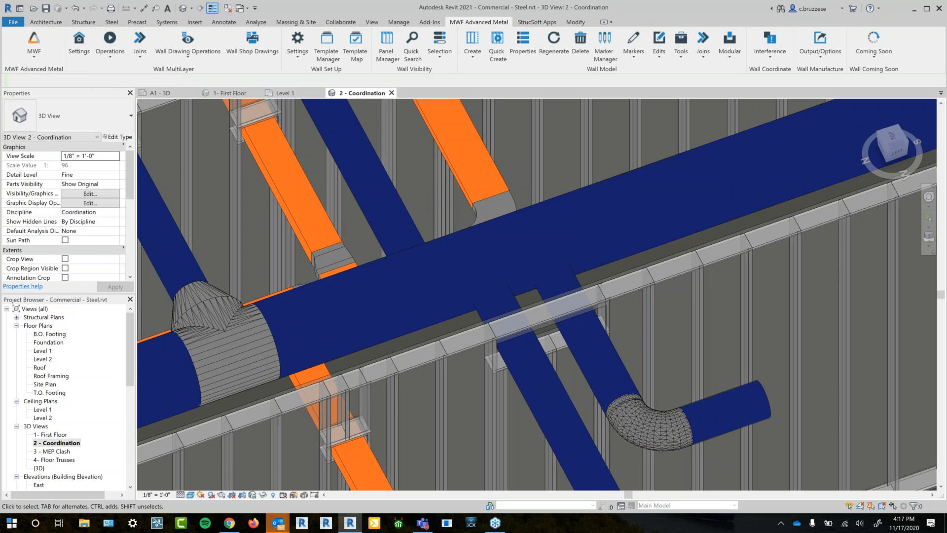
Examine the regenerated framing around the merged duct opening and the neighbouring studs of the nearer partition
middle_click_drag(646, 399, 627, 270)
left_click(558, 247)
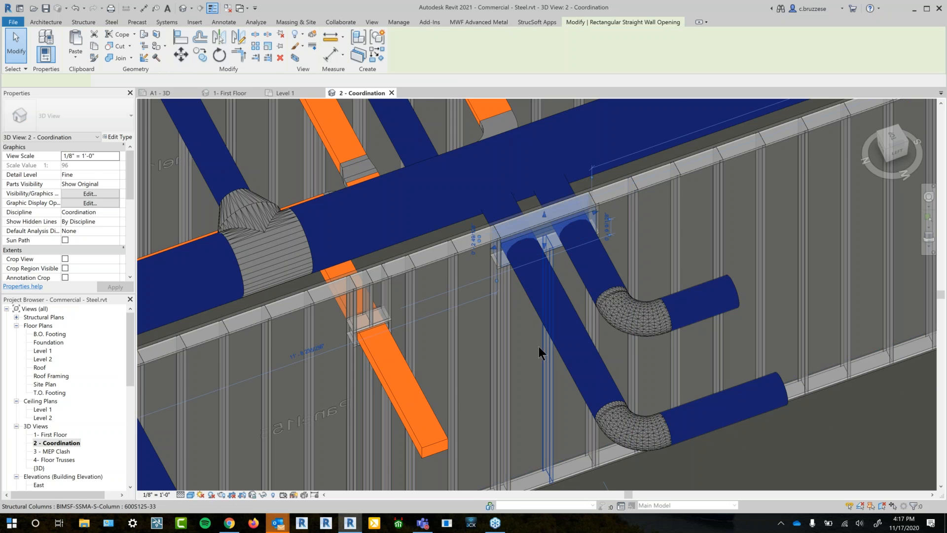
scroll(539, 346, "down", 1)
scroll(418, 303, "down", 2)
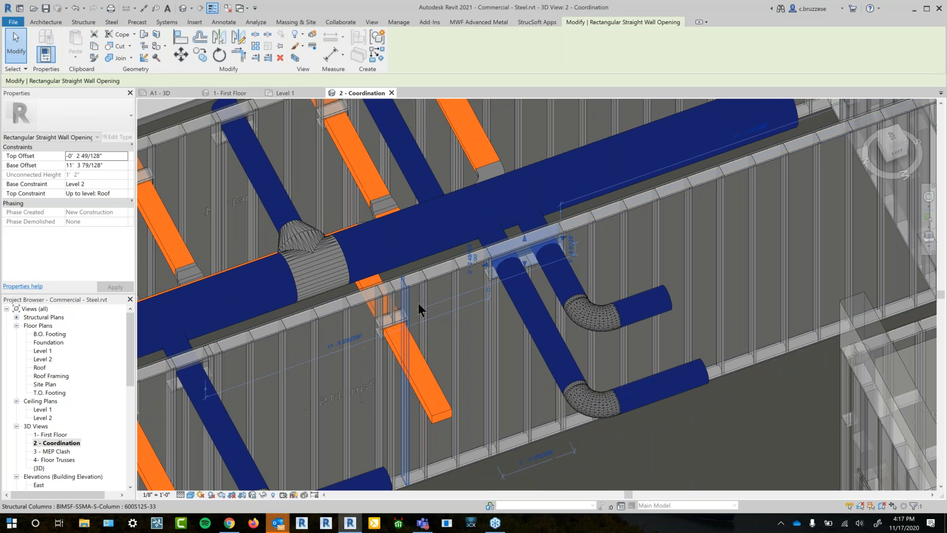
middle_click_drag(442, 311, 537, 310)
left_click(537, 311)
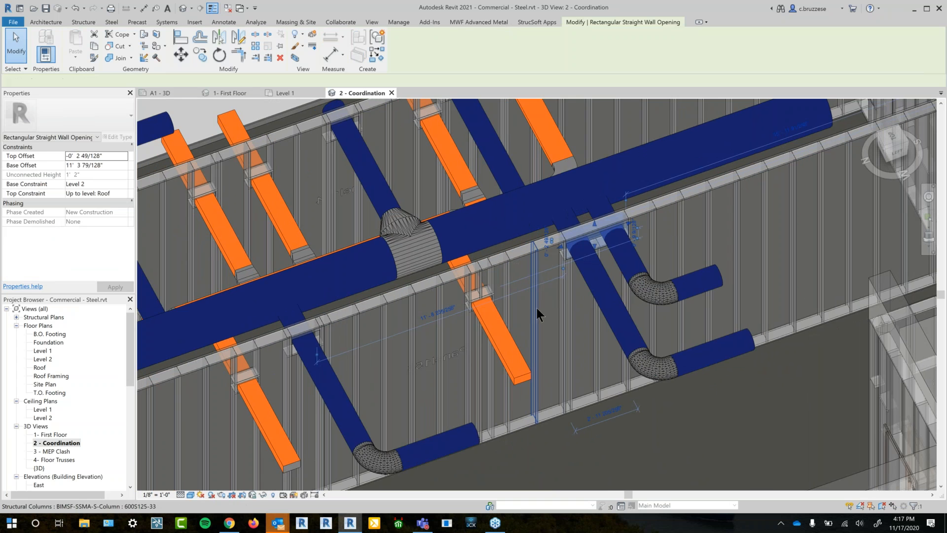
scroll(538, 314, "down", 2)
middle_click_drag(538, 314, 495, 309)
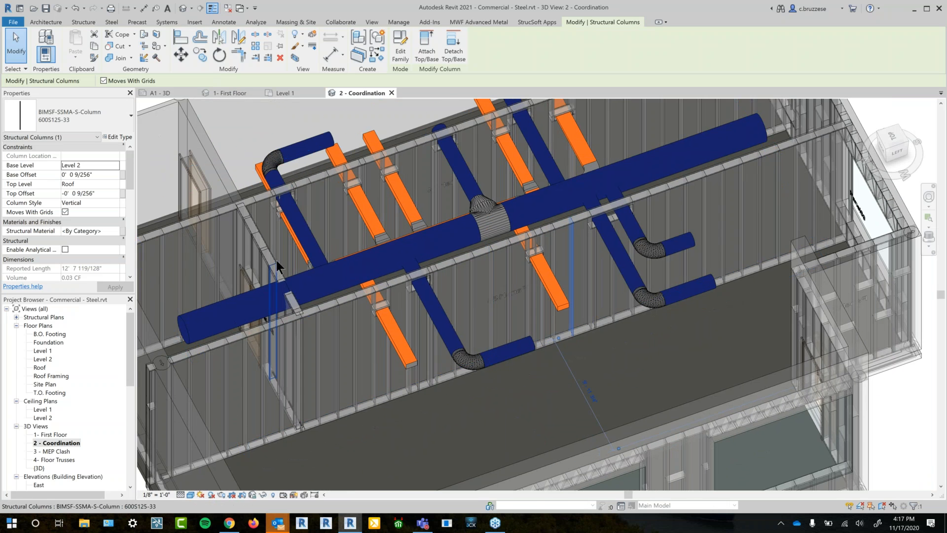
Open the 3 - MEP Clash 3D view and bring up the pipe run along the base of the wall panel
left_click(533, 203)
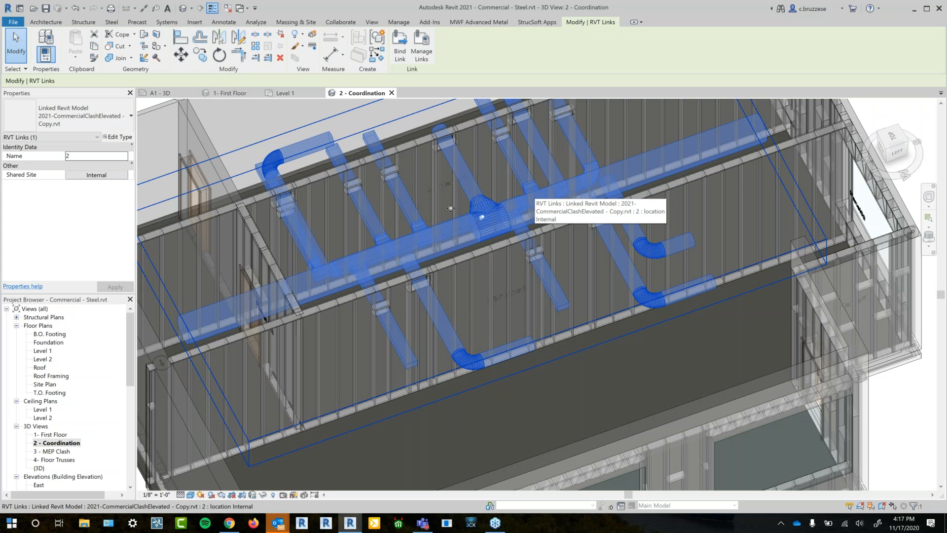
left_click(62, 451)
double_click(63, 452)
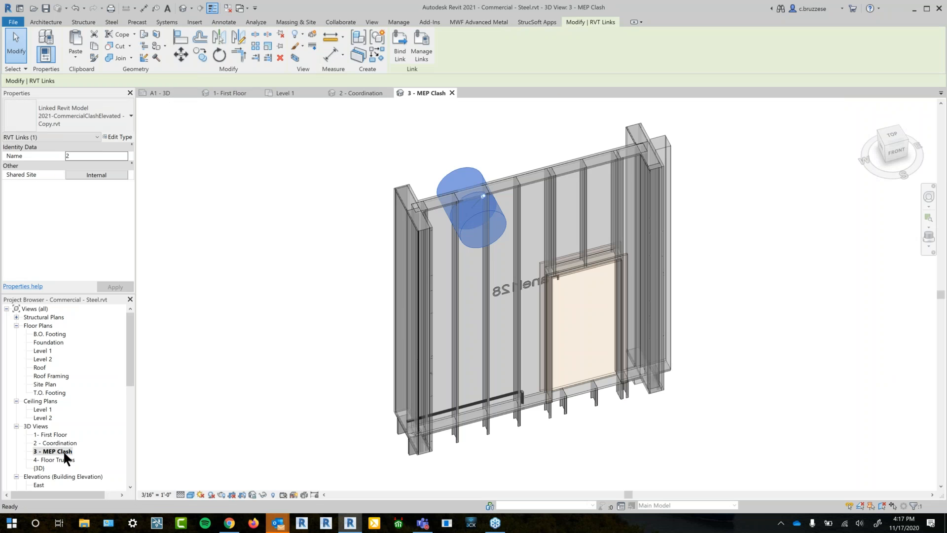
left_click(569, 450)
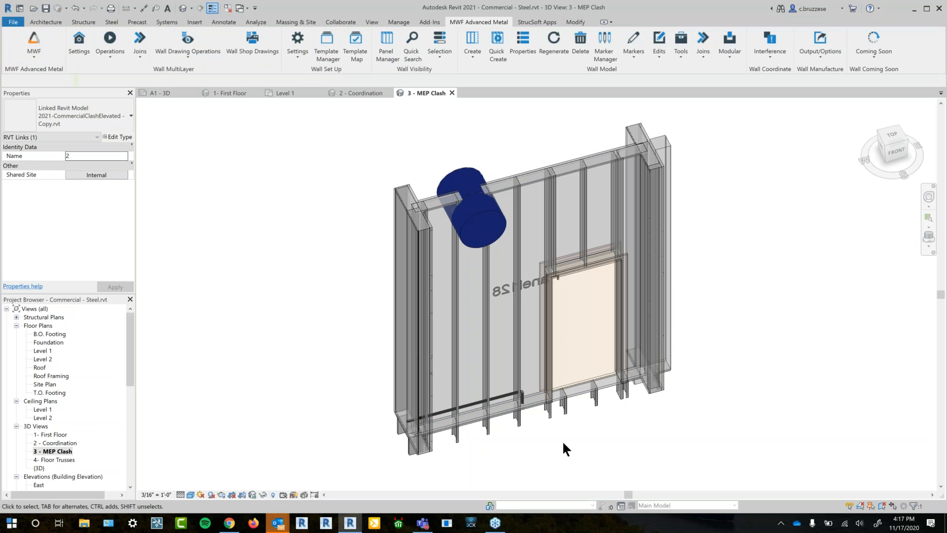
middle_click_drag(570, 452, 572, 404, "shift")
scroll(471, 384, "up", 5)
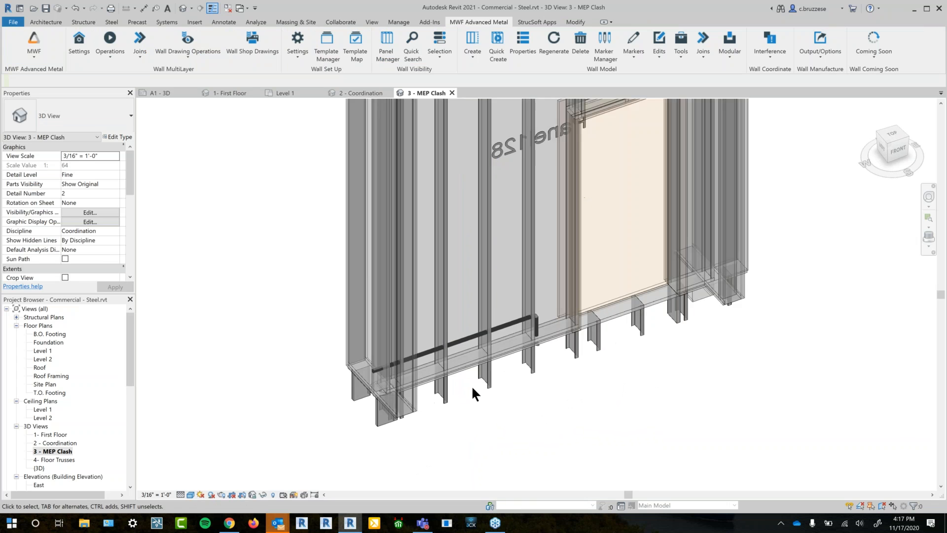
Run MEP Clash with the Pipe Clash operation from a stud of the panel to punch holes for the pipe
left_click(451, 330)
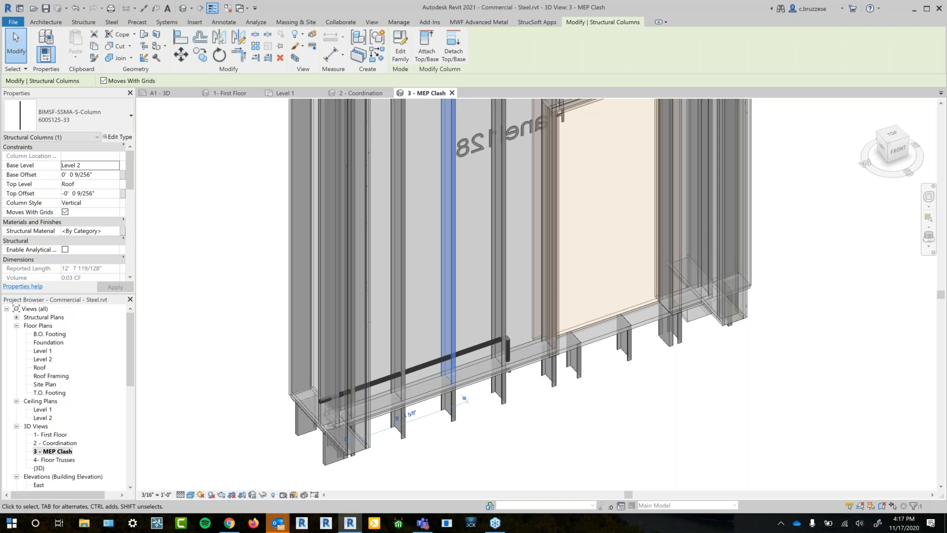
middle_click_drag(486, 321, 460, 383, "shift")
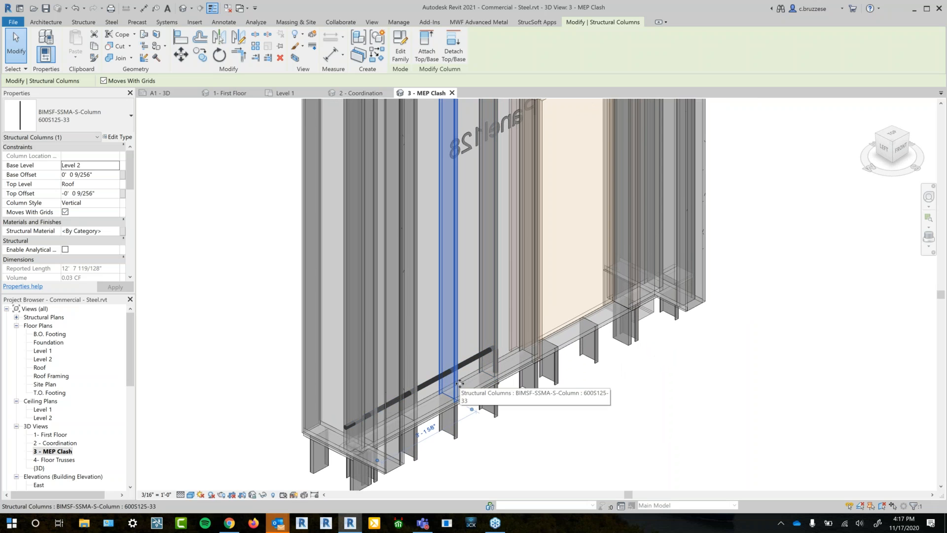
left_click(507, 22)
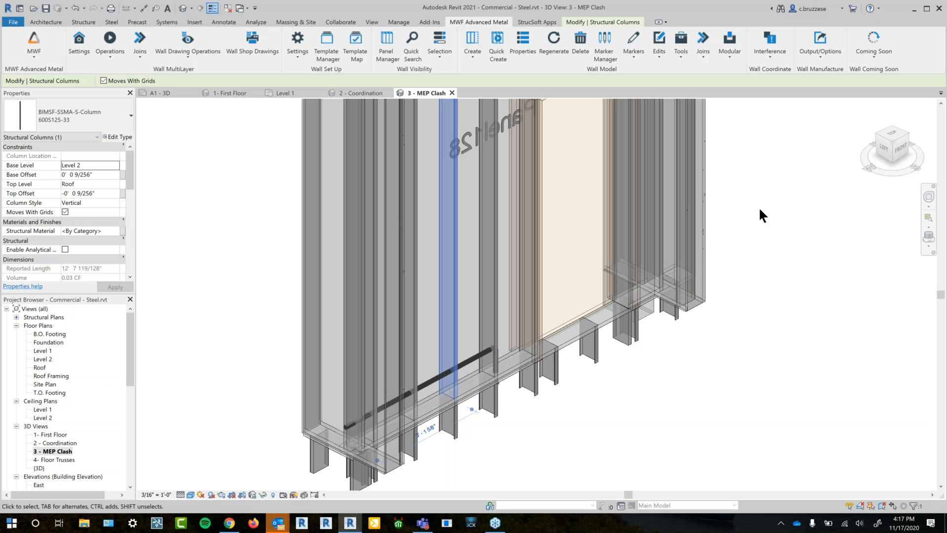
left_click(766, 60)
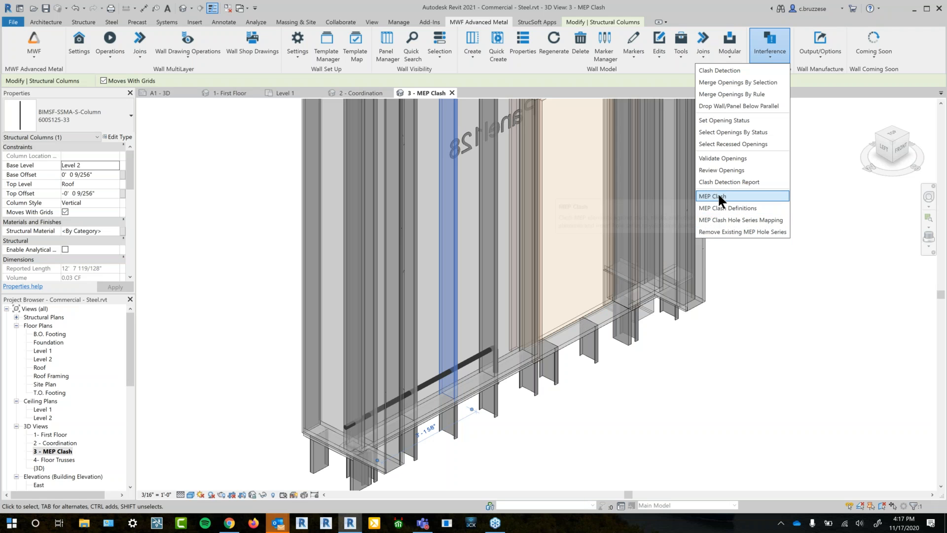
left_click(718, 196)
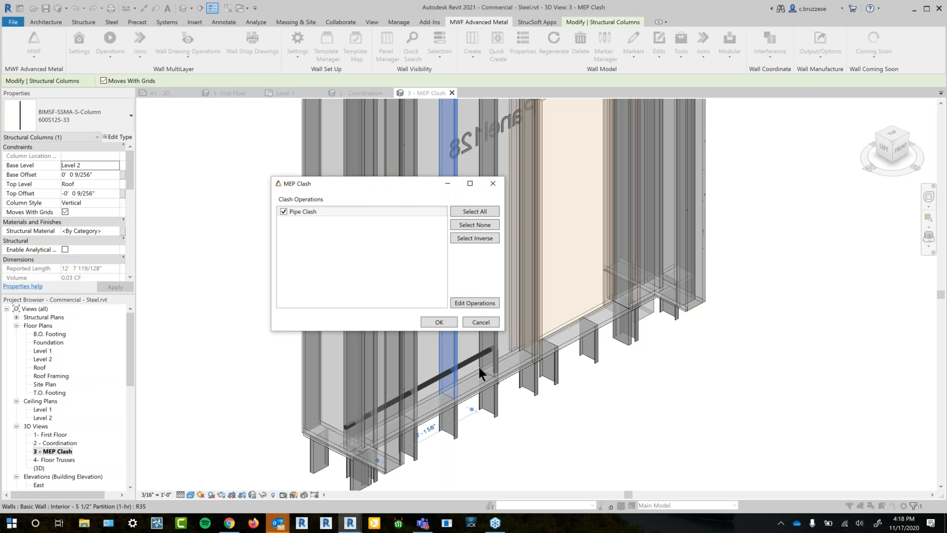
left_click(454, 320)
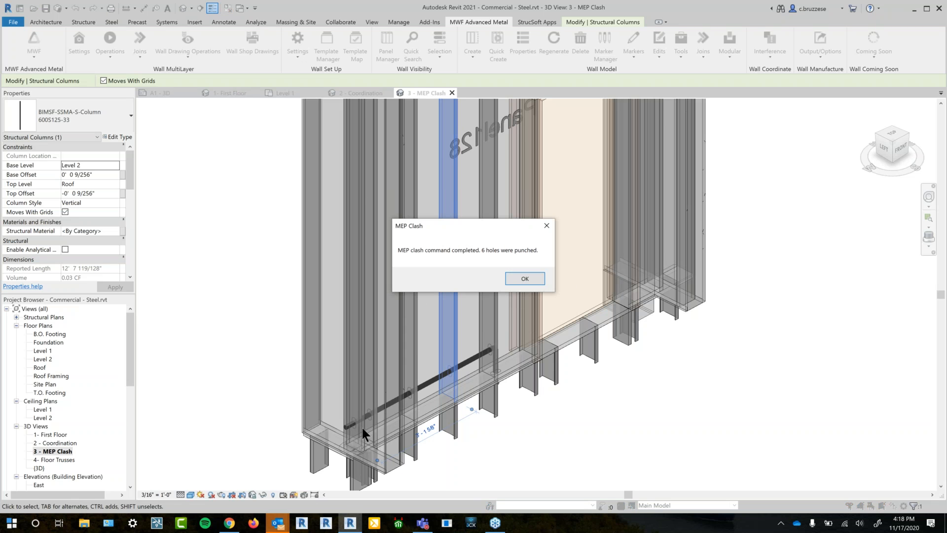
left_click(521, 278)
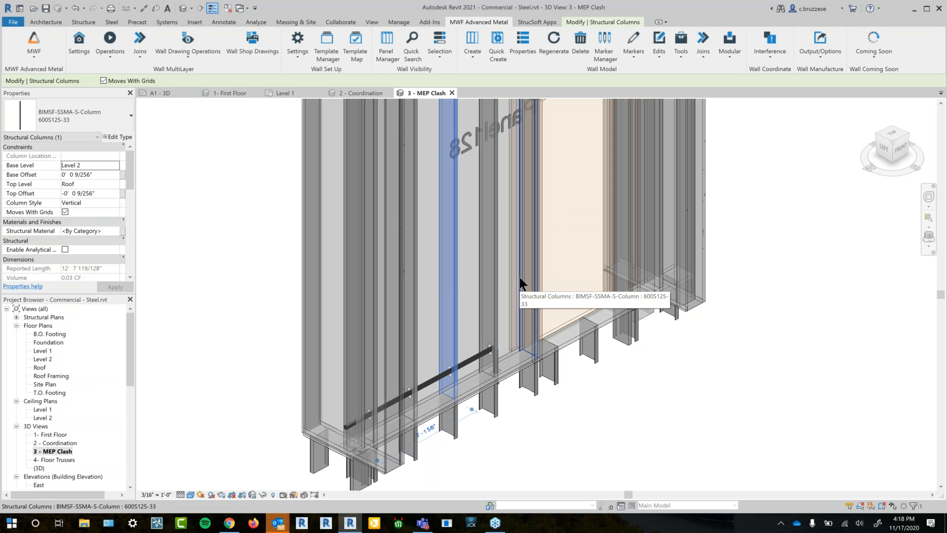
Temporarily hide the panel's full-length bottom track and inspect the punched studs and track along the pipe
middle_click_drag(568, 246, 419, 320, "shift")
middle_click_drag(499, 452, 519, 486, "shift")
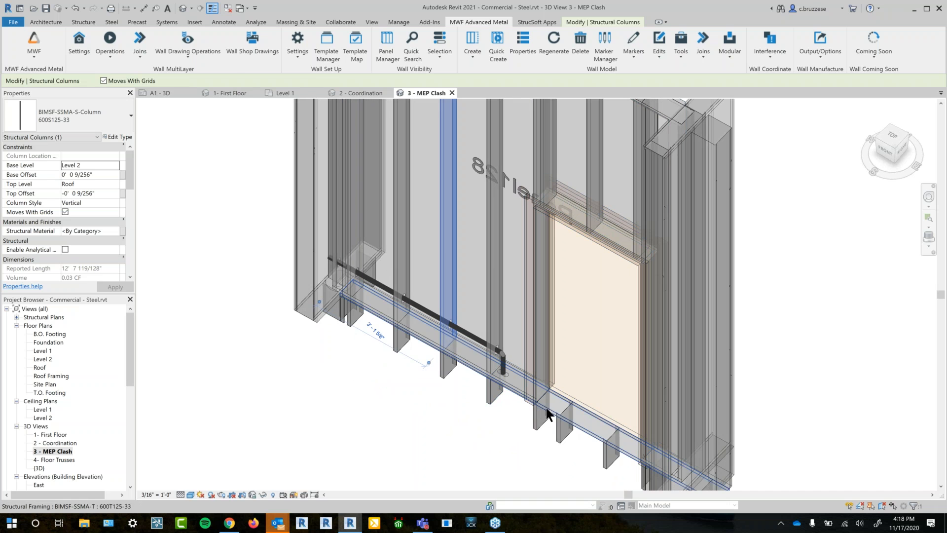
left_click(536, 404)
key("h")
key("h")
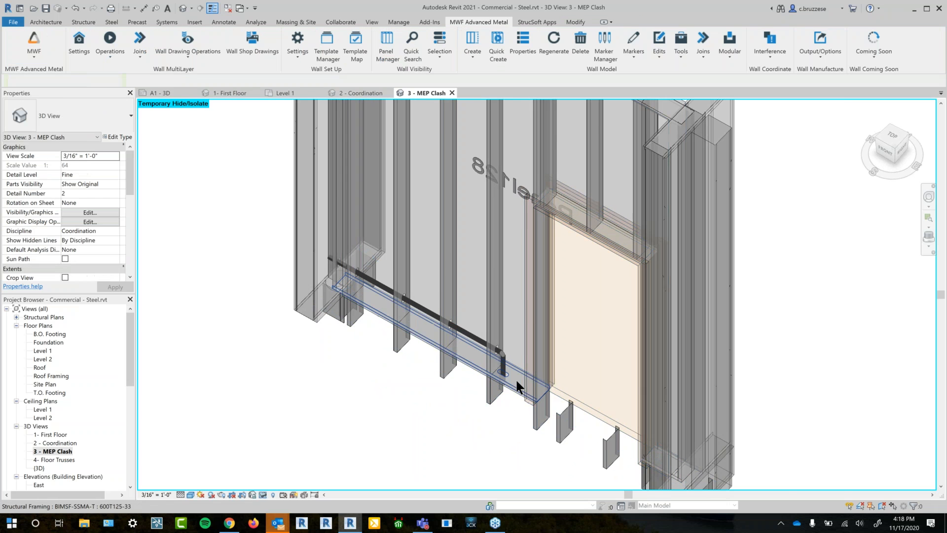
scroll(516, 378, "up", 2)
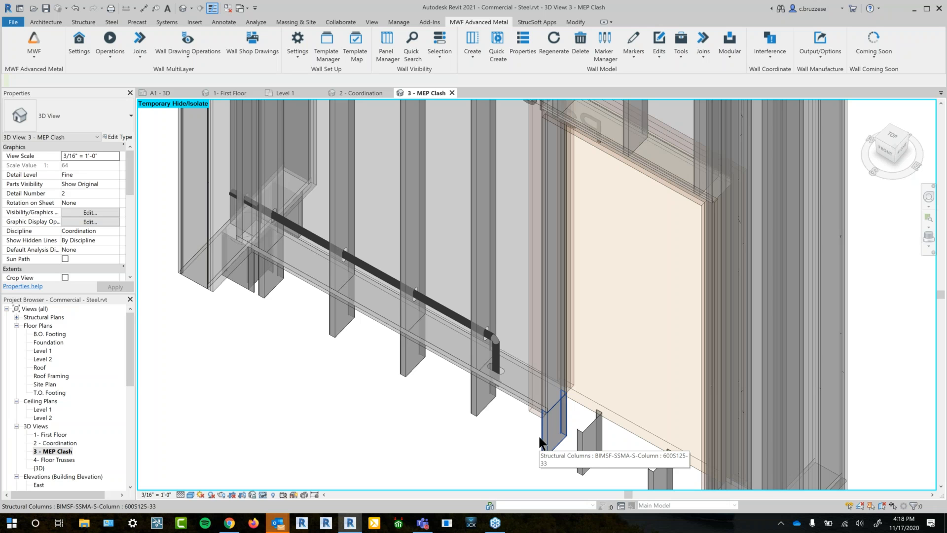
middle_click_drag(531, 437, 510, 419, "shift")
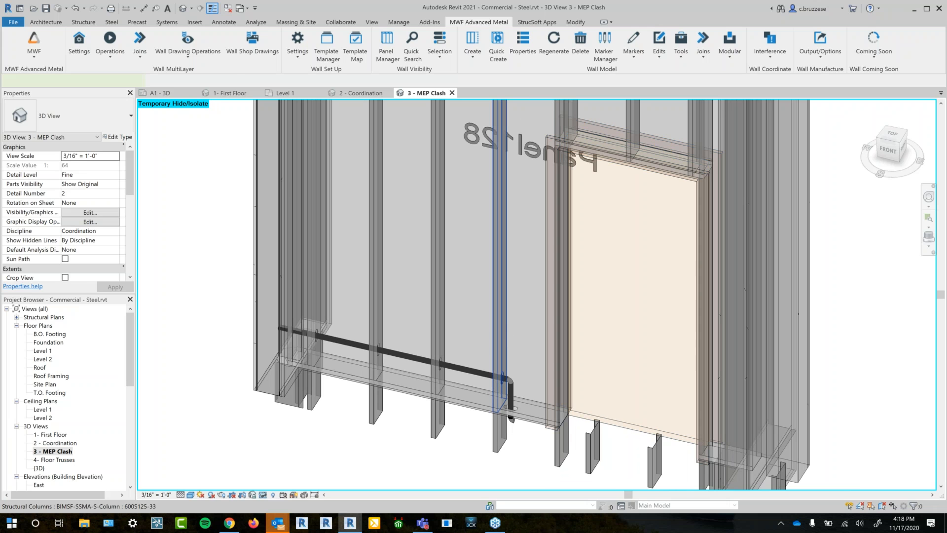
Inspect the stud beside the pipe elbow, clear the selection, and reset the temporary hide to restore the bottom track
left_click(504, 328)
middle_click_drag(505, 328, 539, 330, "shift")
key("Escape")
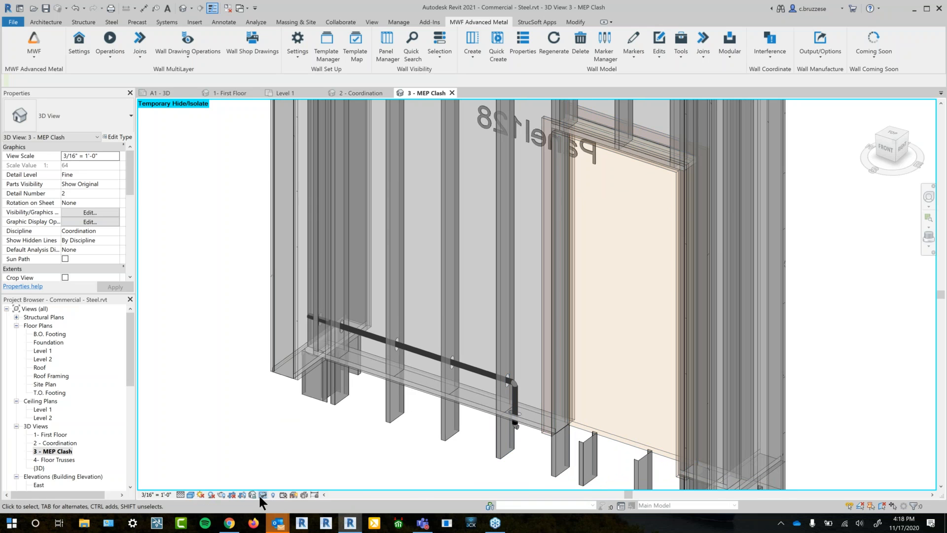
left_click(273, 495)
left_click(274, 486)
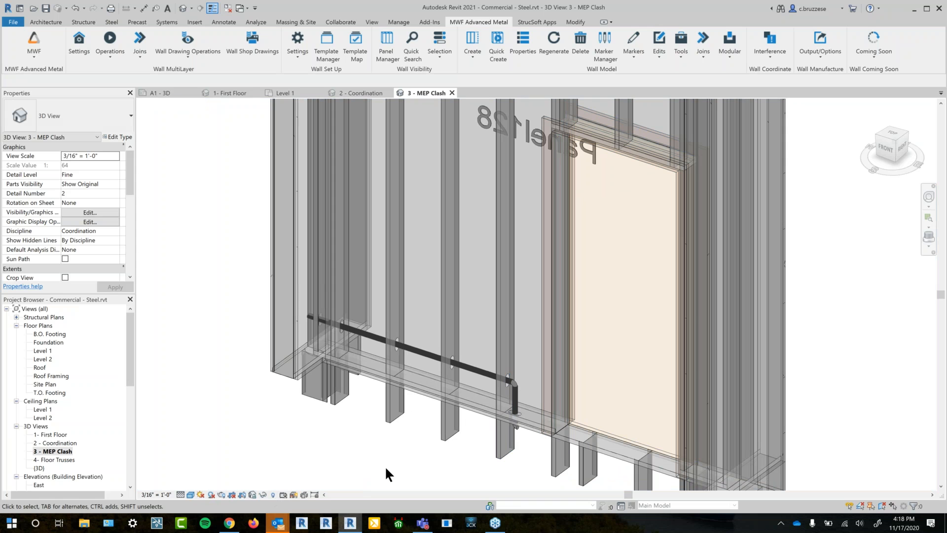
left_click(446, 330)
left_click(510, 22)
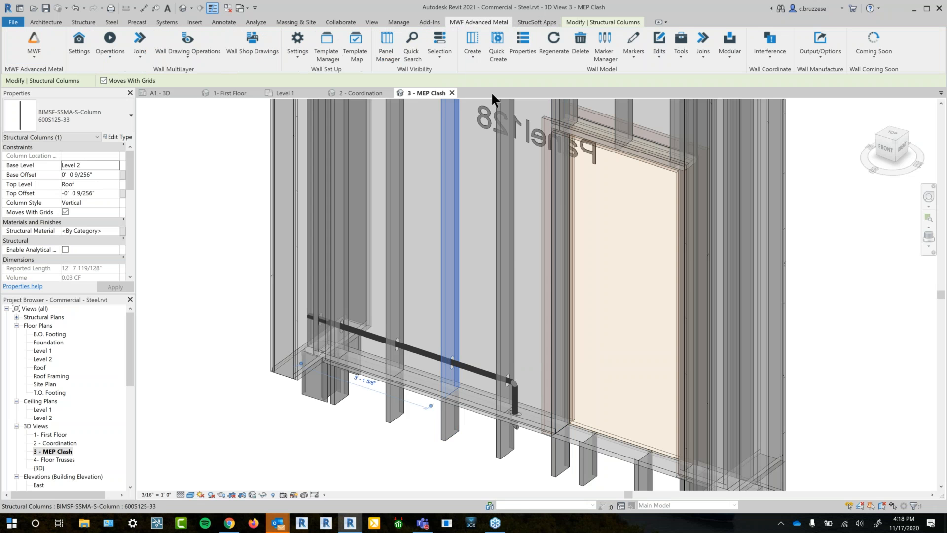
scroll(530, 284, "down", 3)
middle_click_drag(793, 396, 769, 362, "shift")
scroll(782, 395, "up", 3)
scroll(733, 408, "down", 1)
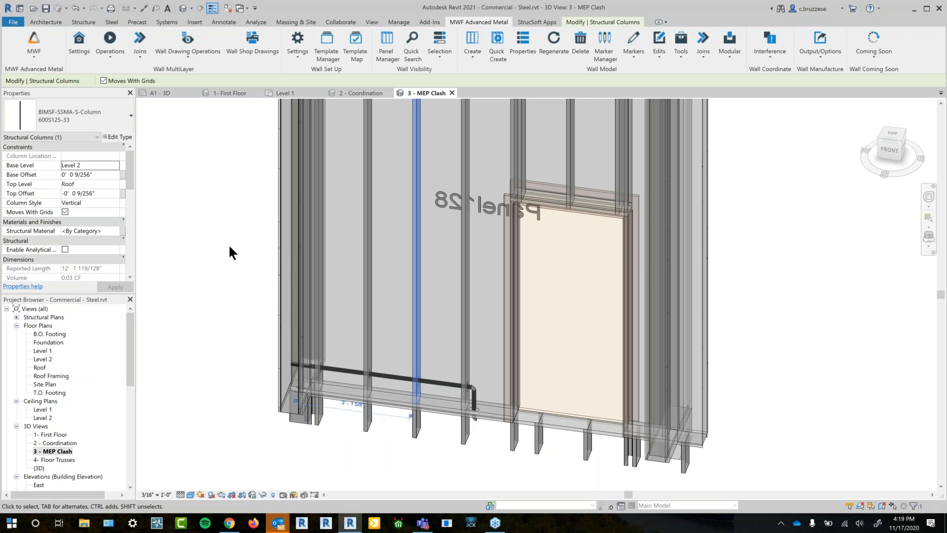
Open the Level 1 floor plan and select the long Exterior - EIFS on Mtl. Stud wall beside the door recess
left_click(212, 93)
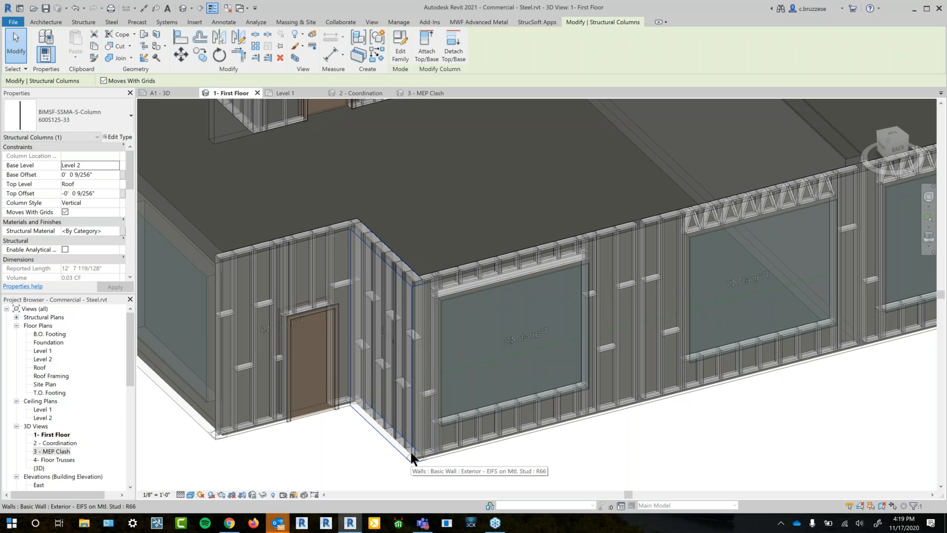
left_click(288, 94)
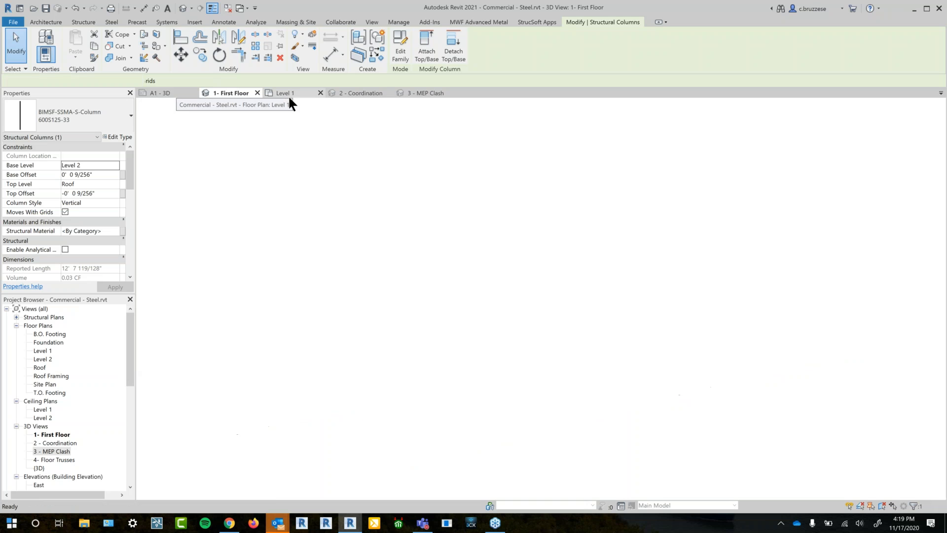
left_click(257, 253)
middle_click_drag(321, 294, 387, 353)
scroll(346, 314, "up", 3)
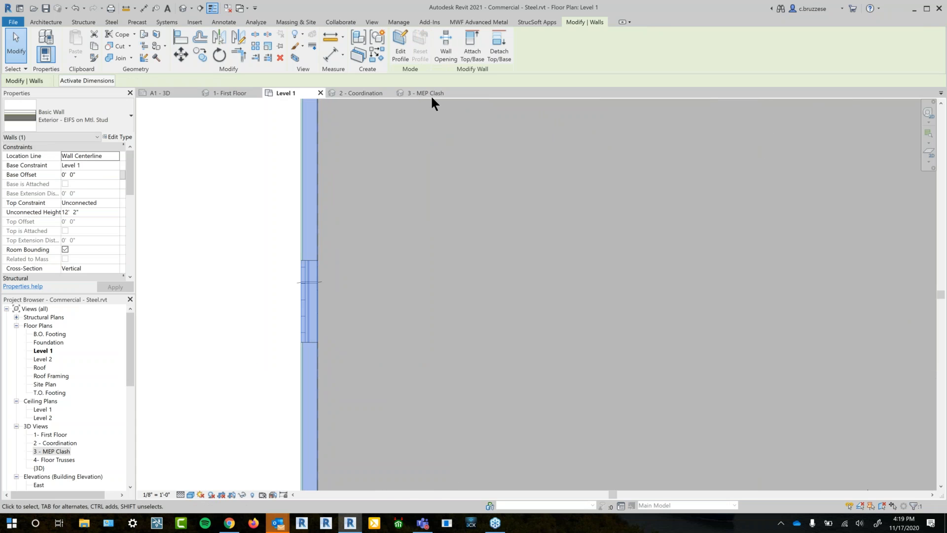
left_click(490, 22)
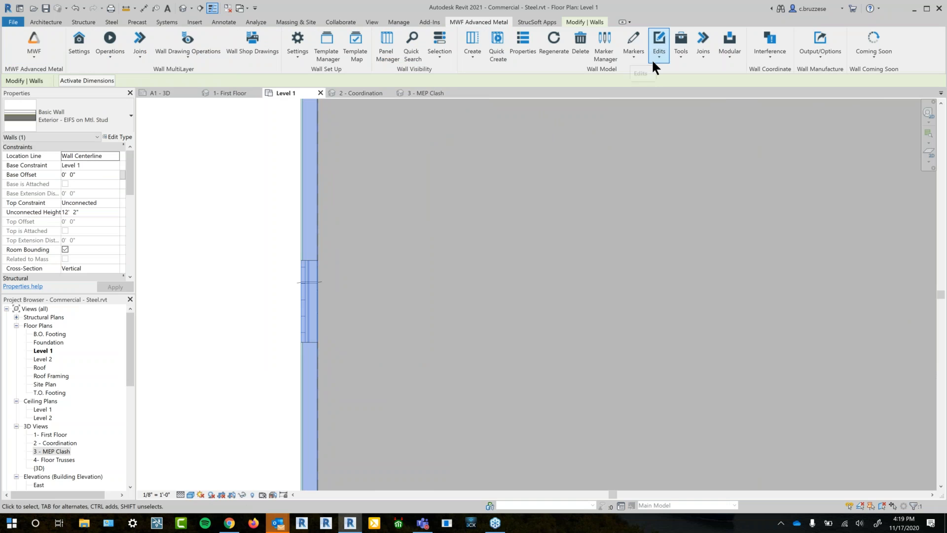
scroll(669, 288, "down", 2)
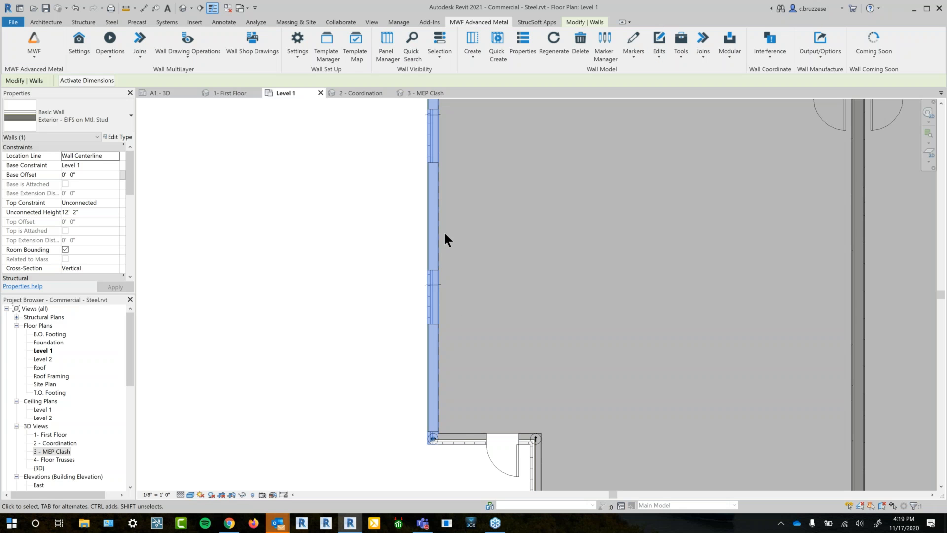
scroll(75, 234, "down", 3)
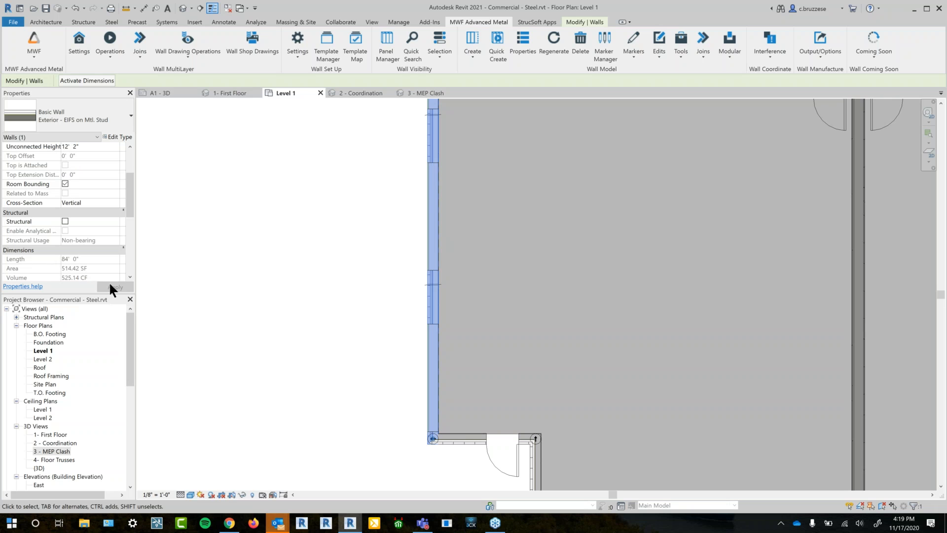
scroll(237, 283, "down", 1)
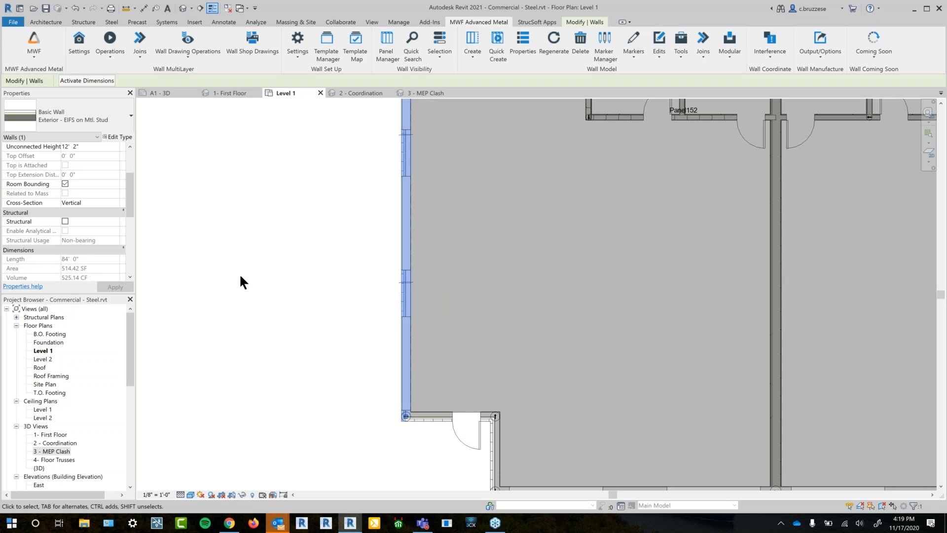
scroll(400, 284, "up", 1)
Review the Split By Rule panel length, tolerance and split marker options for the interior chase wall, and close the dialog without splitting
left_click(833, 259)
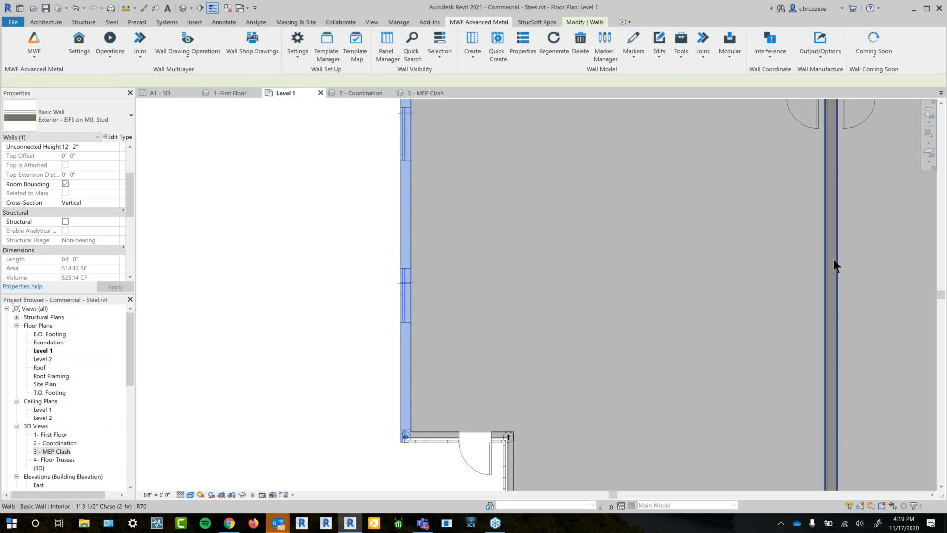
left_click(503, 20)
left_click(636, 49)
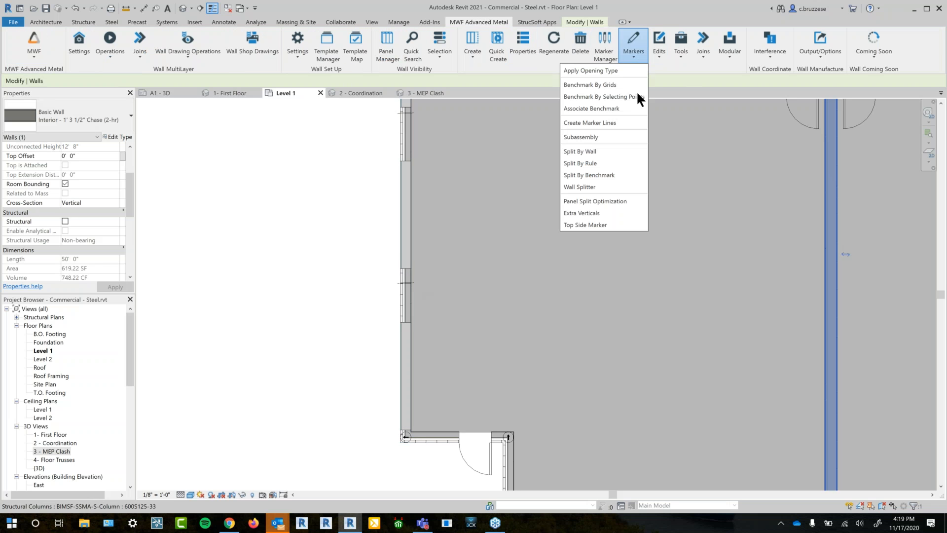
left_click(617, 161)
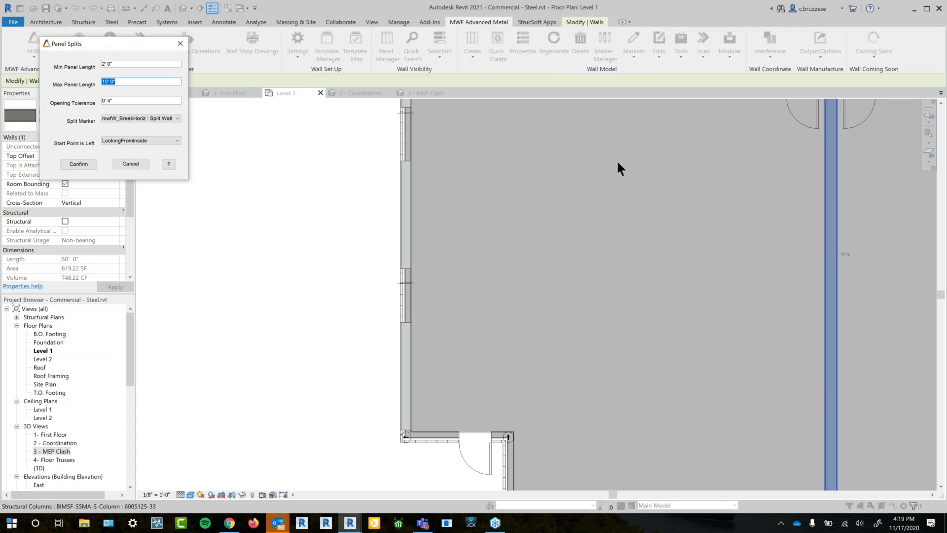
left_click_drag(129, 45, 210, 88)
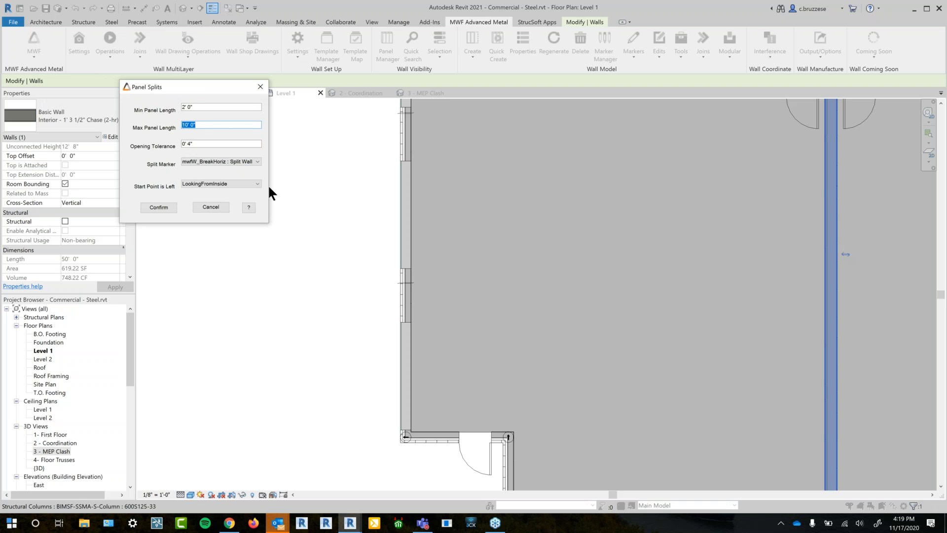
left_click(257, 162)
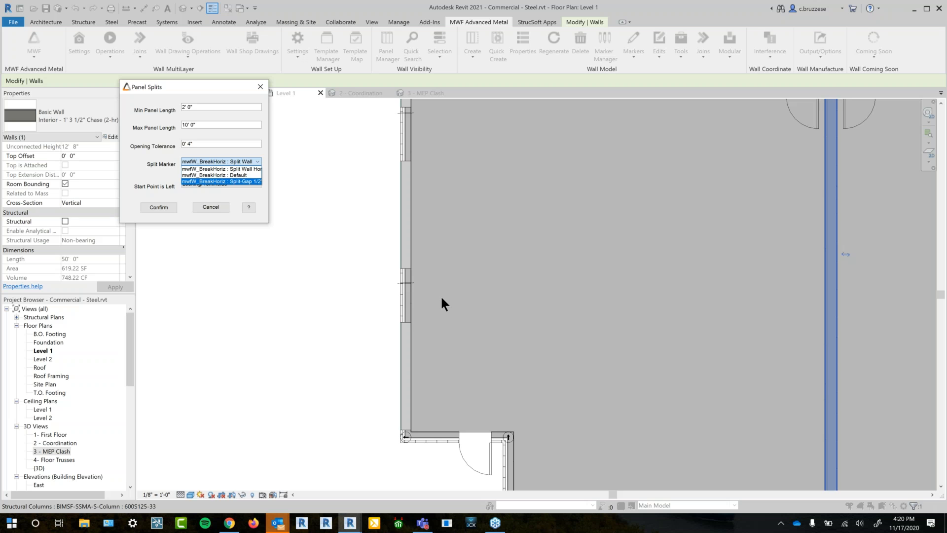
left_click(316, 297)
left_click(266, 86)
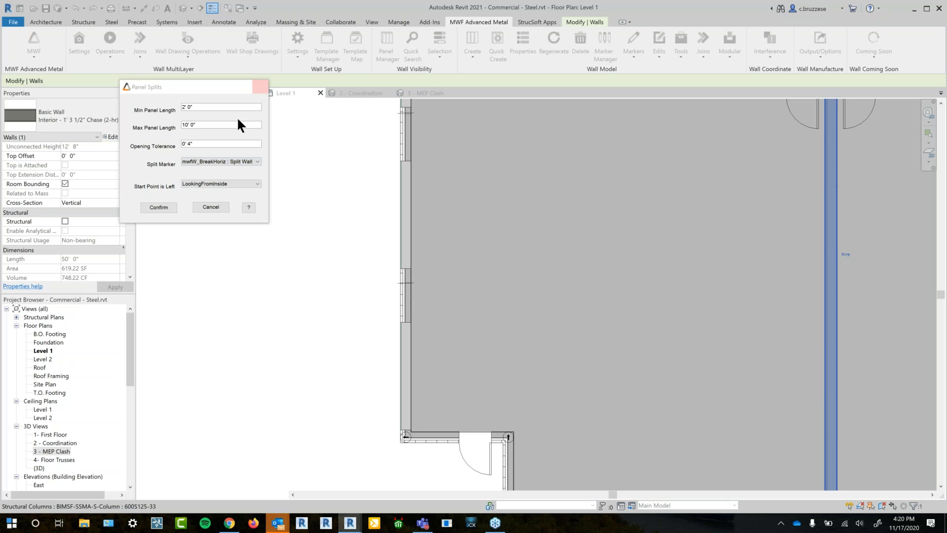
Create the framed panels for the long Exterior - EIFS on Mtl. Stud wall with Quick Create and clear the selection
left_click(503, 20)
left_click(493, 63)
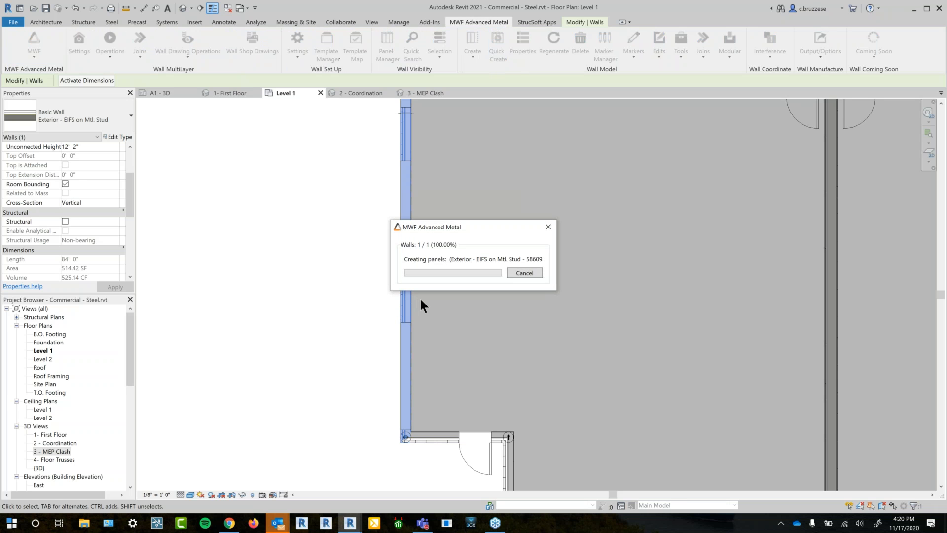
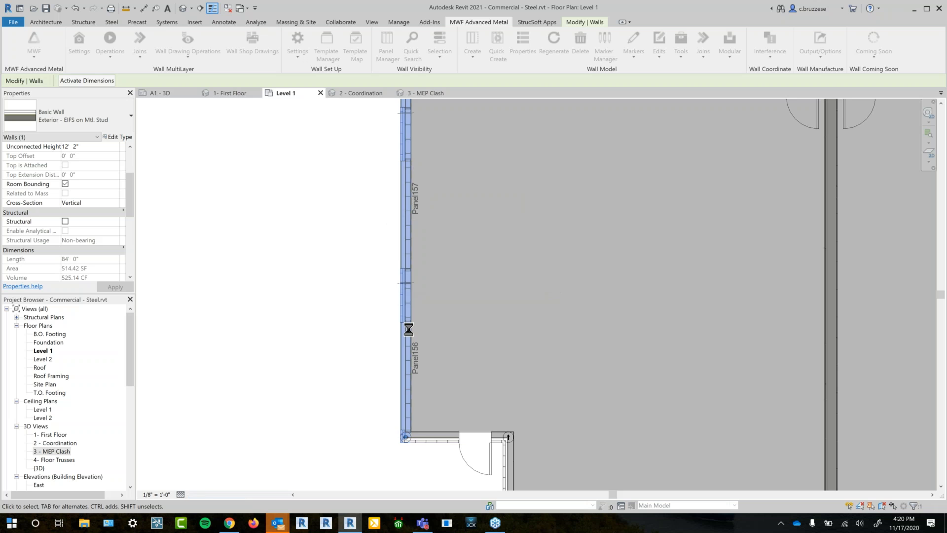
left_click(372, 291)
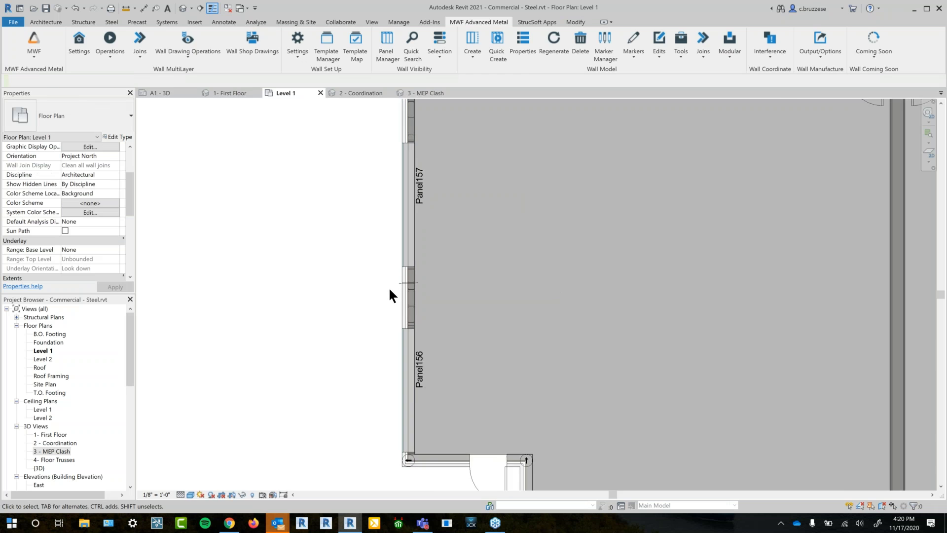
Move the horizontal split marker between Panel156 and Panel157 down the exterior wall toward Panel156 and clear the selection
scroll(388, 286, "up", 5)
scroll(541, 281, "up", 2)
left_click(507, 255)
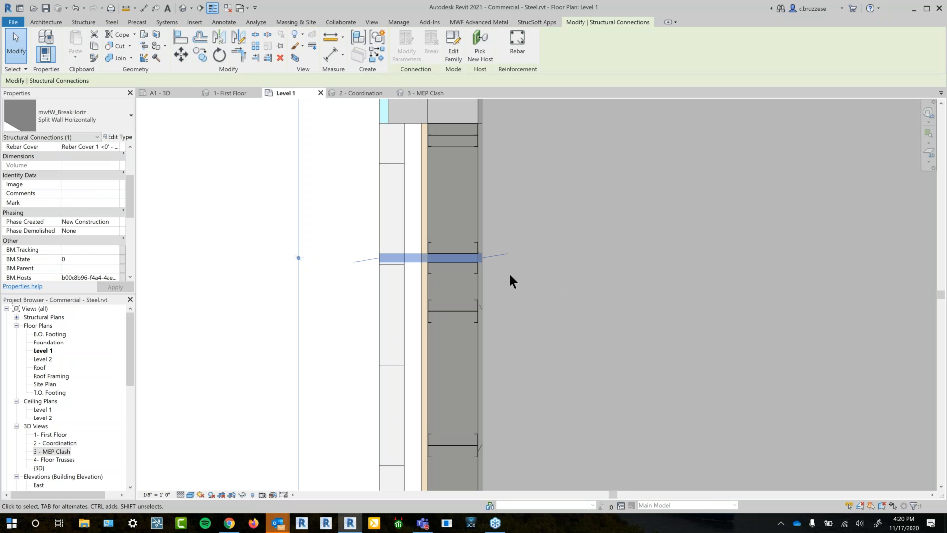
scroll(544, 317, "down", 3)
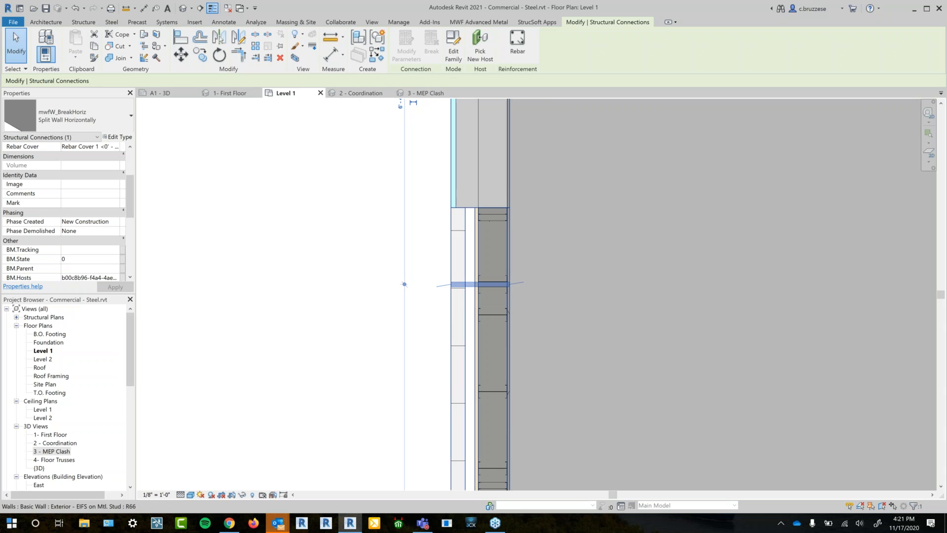
left_click_drag(521, 284, 523, 341)
left_click(623, 332)
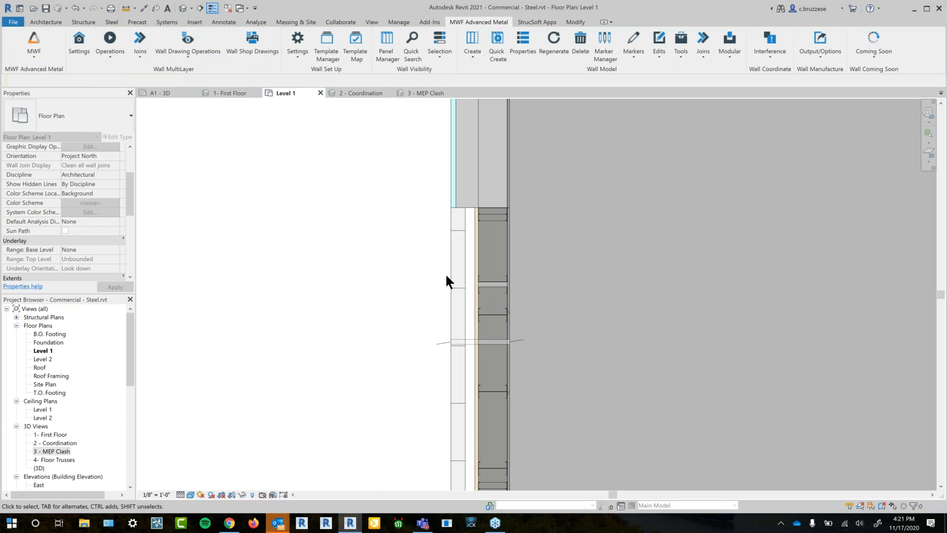
Regenerate the exterior wall panels on both sides of the moved split marker and select the end stud beside it
left_click_drag(389, 325, 596, 257)
left_click(501, 22)
left_click(554, 44)
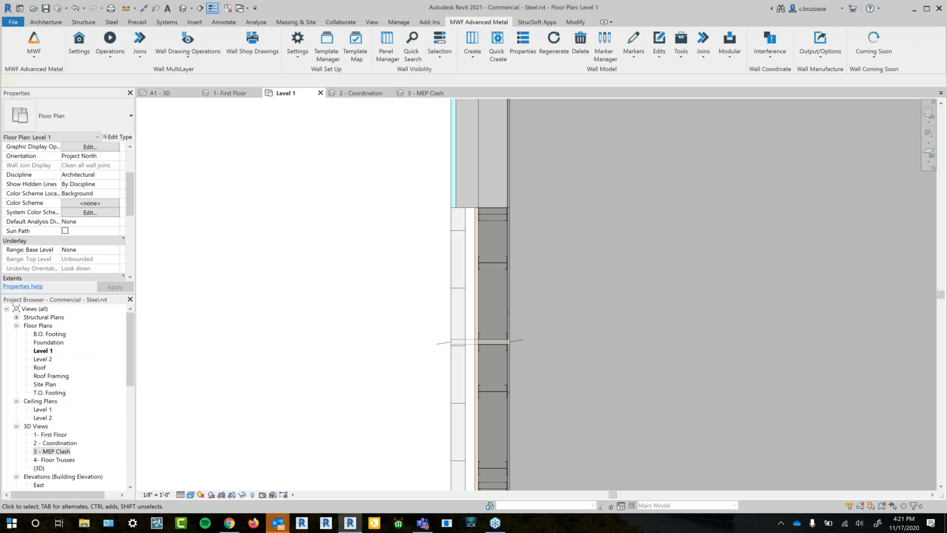
scroll(402, 413, "down", 1)
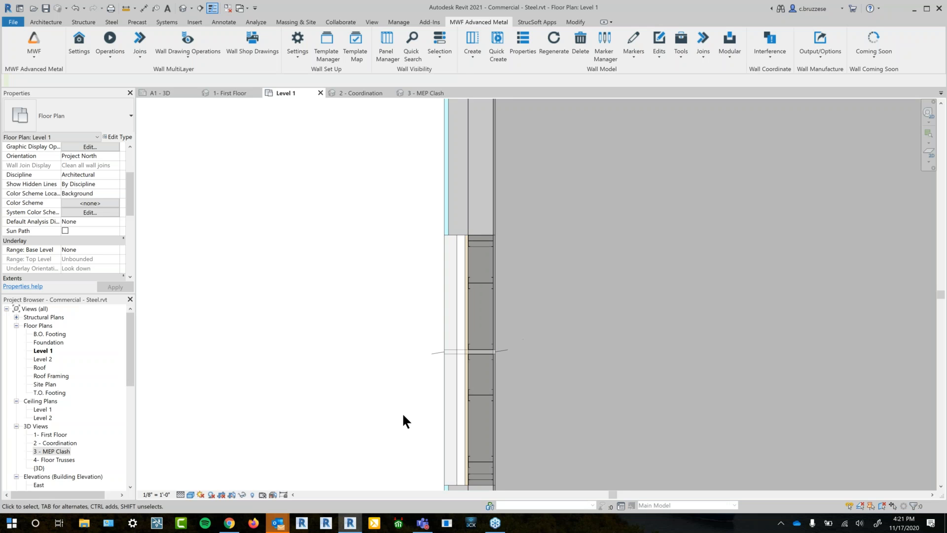
left_click(493, 364)
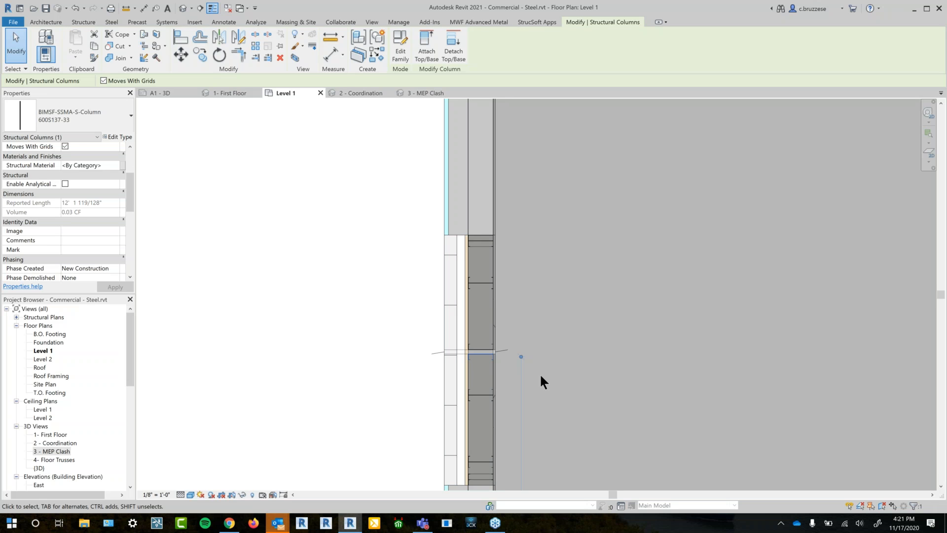
Open the 3 - MEP Clash view and open the wall drawing settings of the ML Shops 11x17 type
left_click(428, 93)
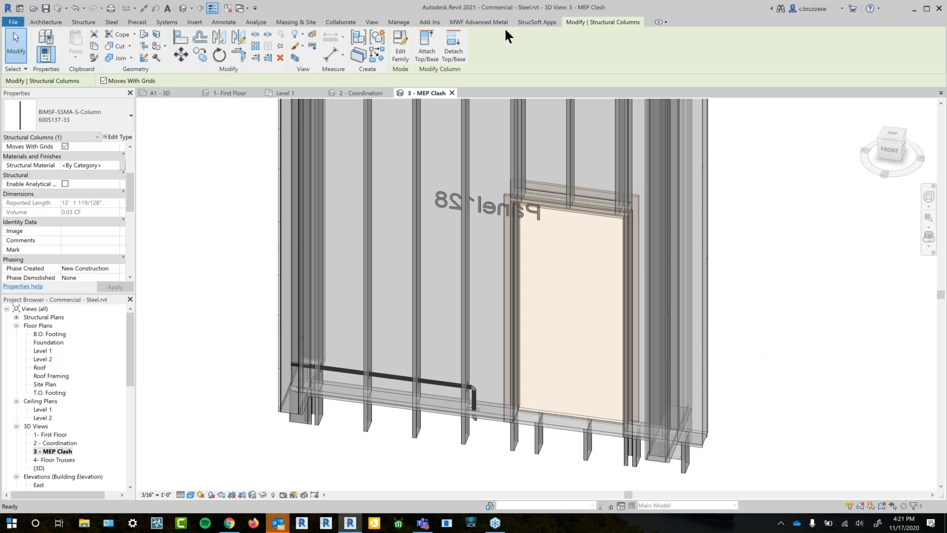
left_click(502, 21)
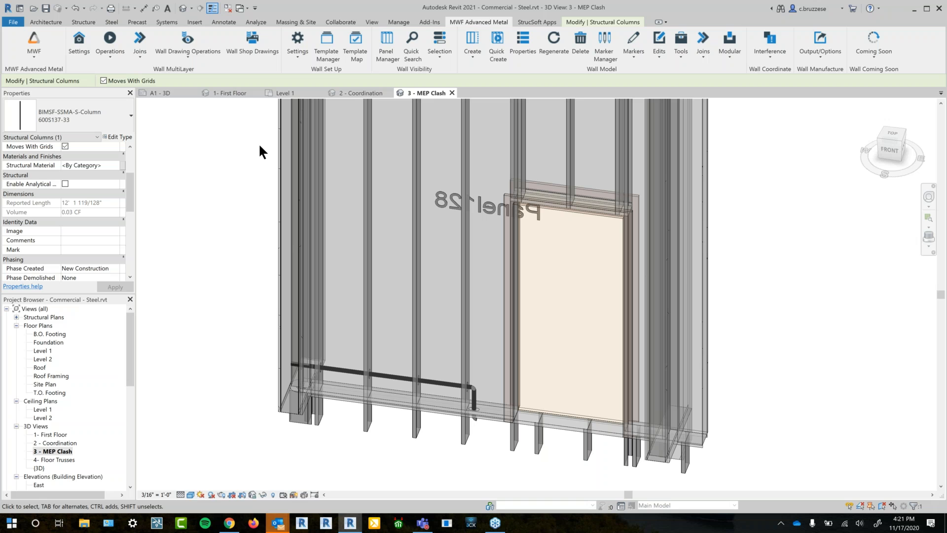
scroll(253, 240, "down", 3)
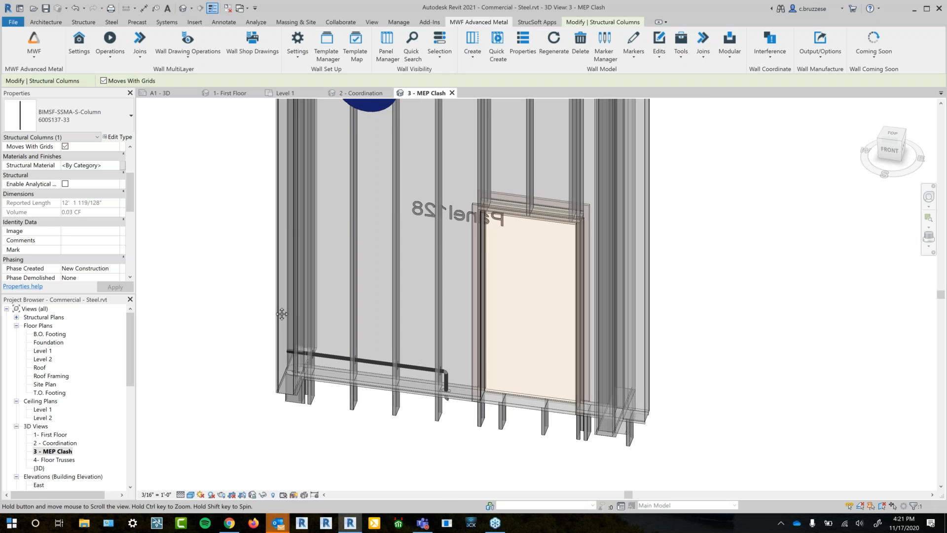
left_click(183, 63)
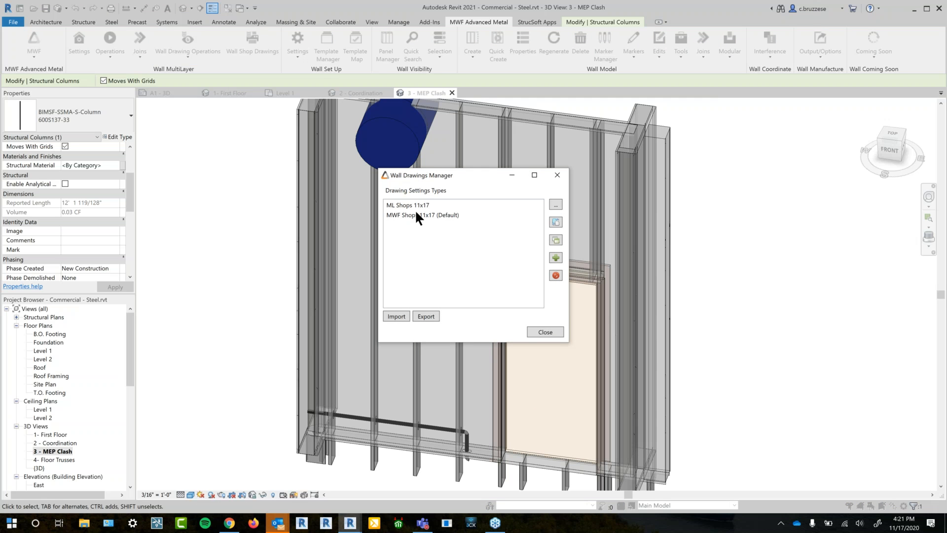
left_click(413, 206)
left_click_drag(448, 176, 375, 186)
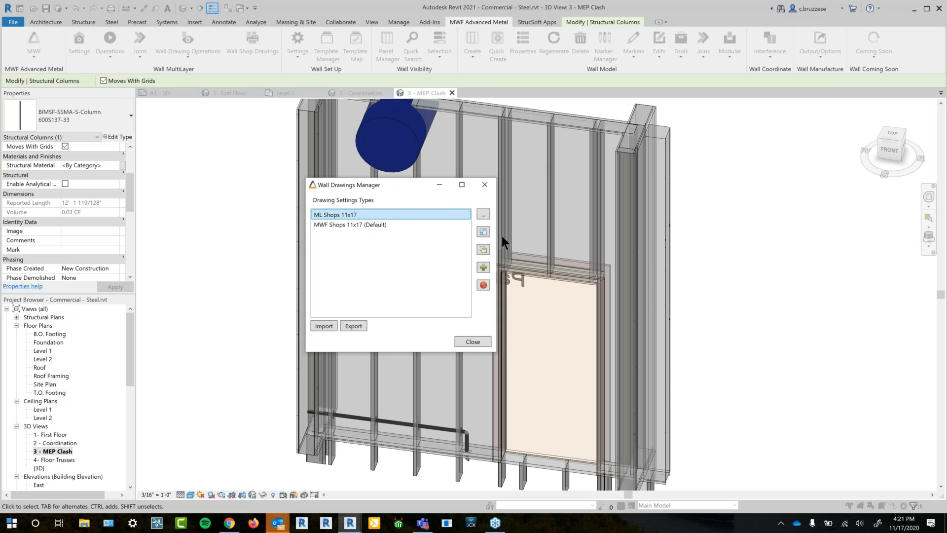
left_click(484, 215)
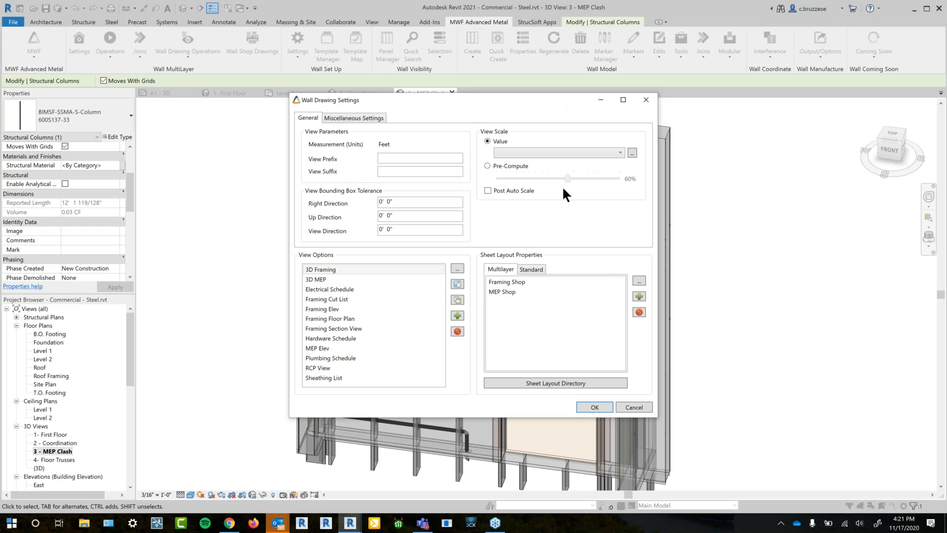
Review the view assigned to each zone in the Standard Framing sheet layout and close its properties without changes
left_click_drag(508, 108, 502, 122)
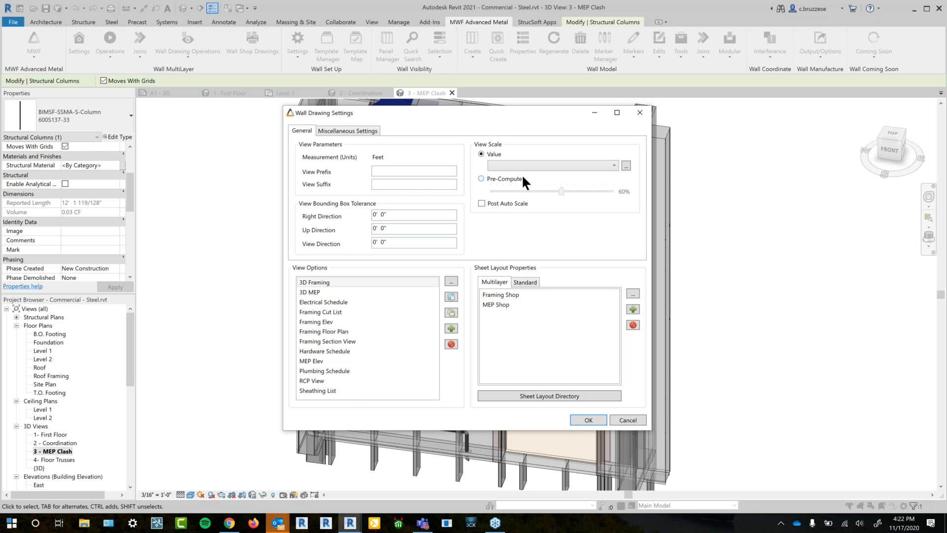
left_click(523, 295)
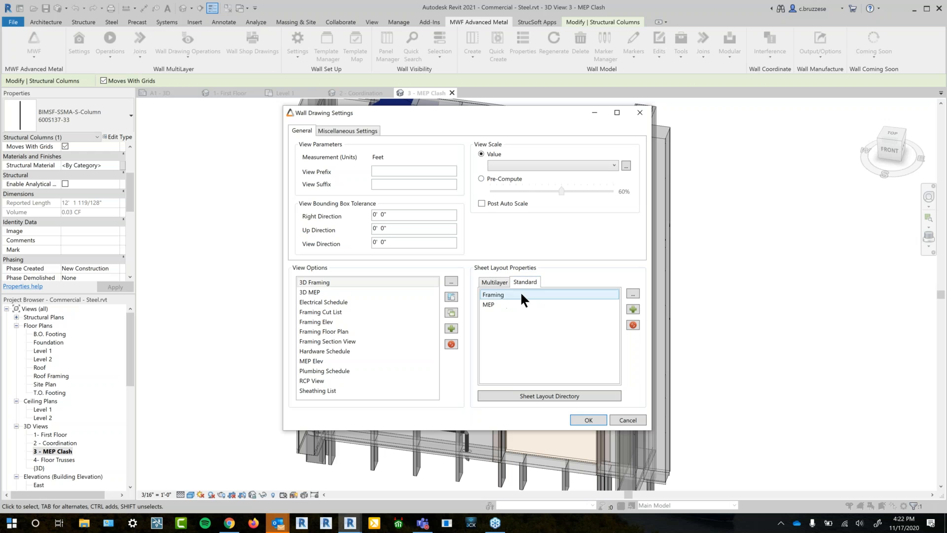
left_click(633, 293)
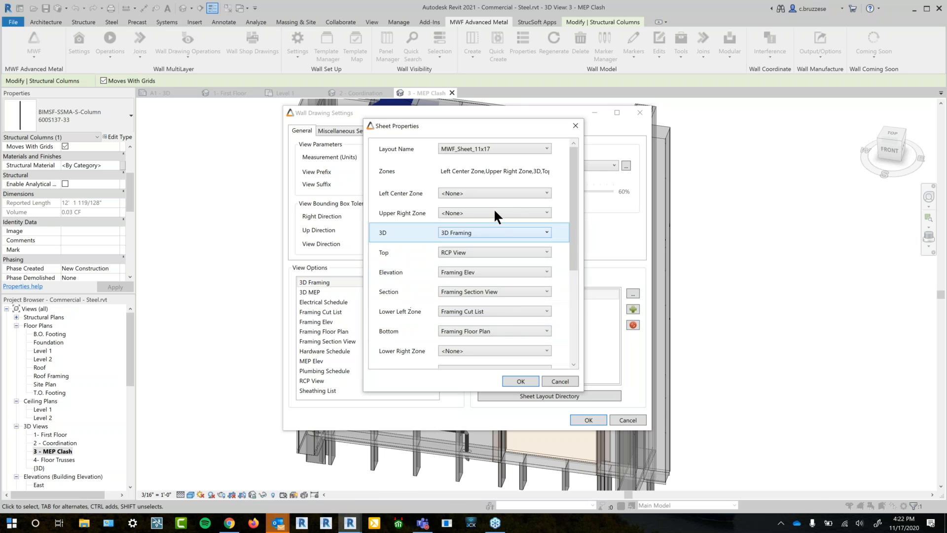
left_click_drag(478, 126, 511, 129)
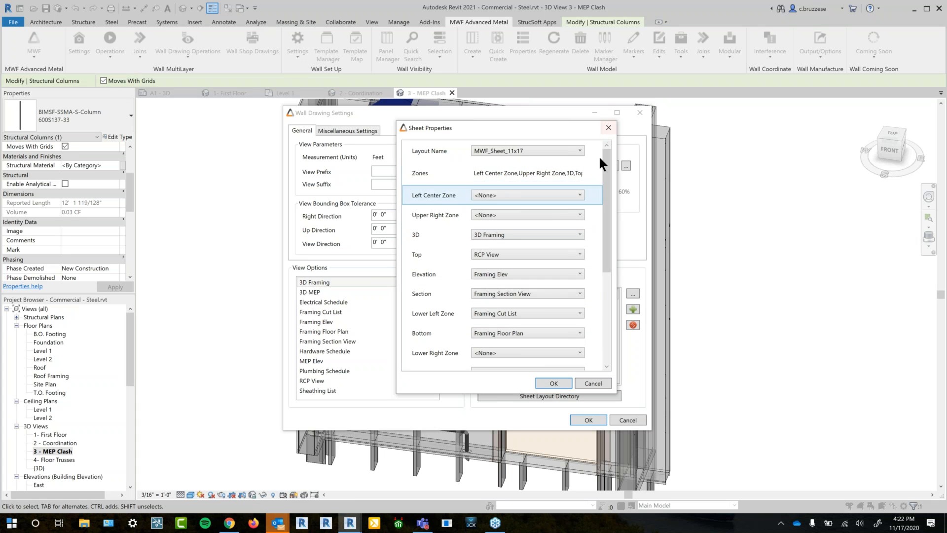
left_click(608, 129)
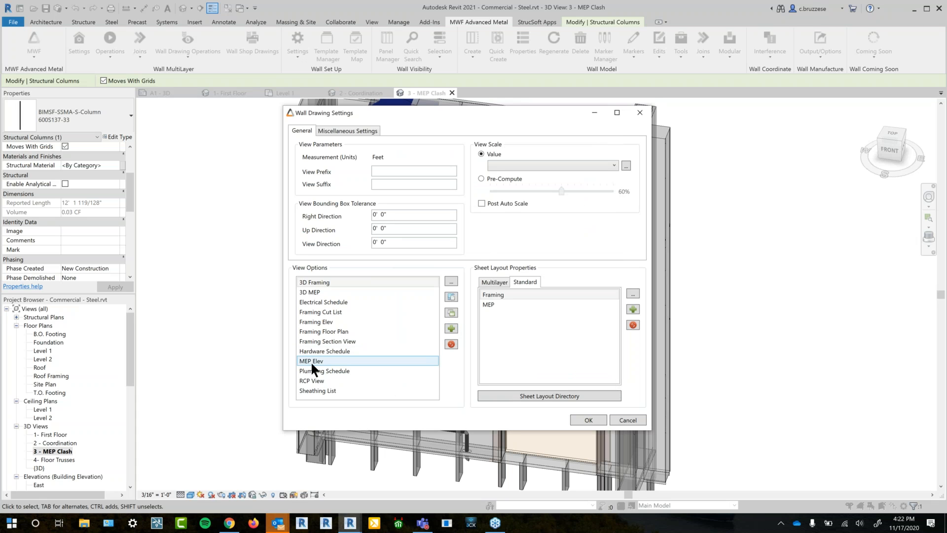
Review the dimension annotation options of the Framing Elev view and close the wall drawing settings and manager
double_click(344, 324)
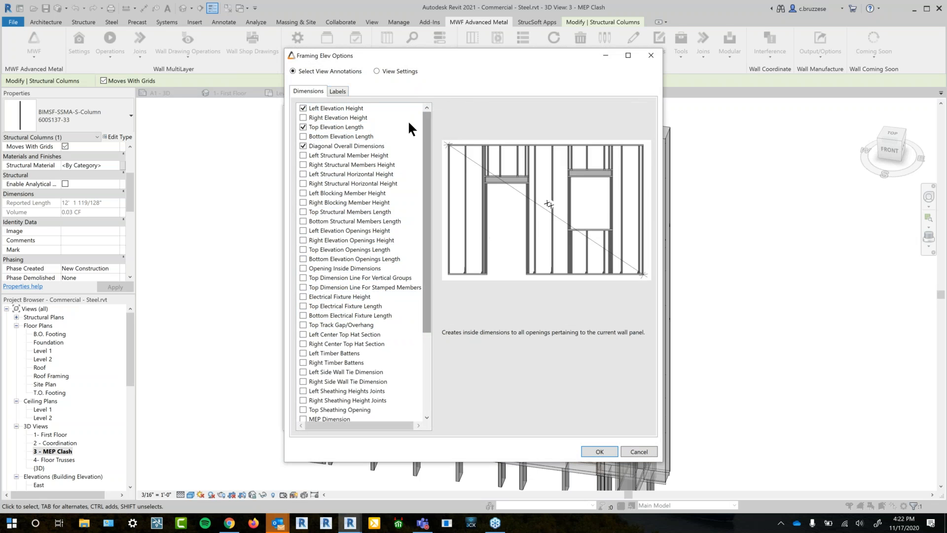
left_click(599, 452)
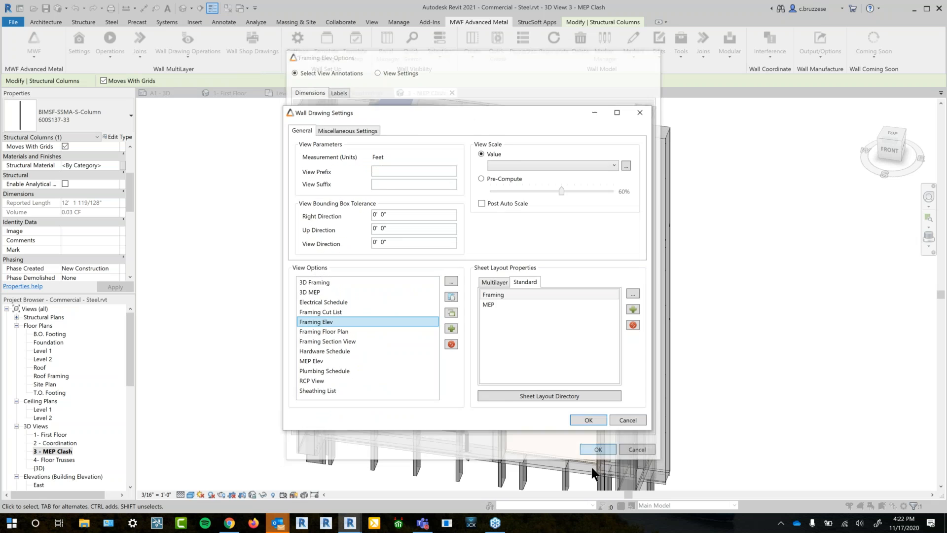
left_click(588, 420)
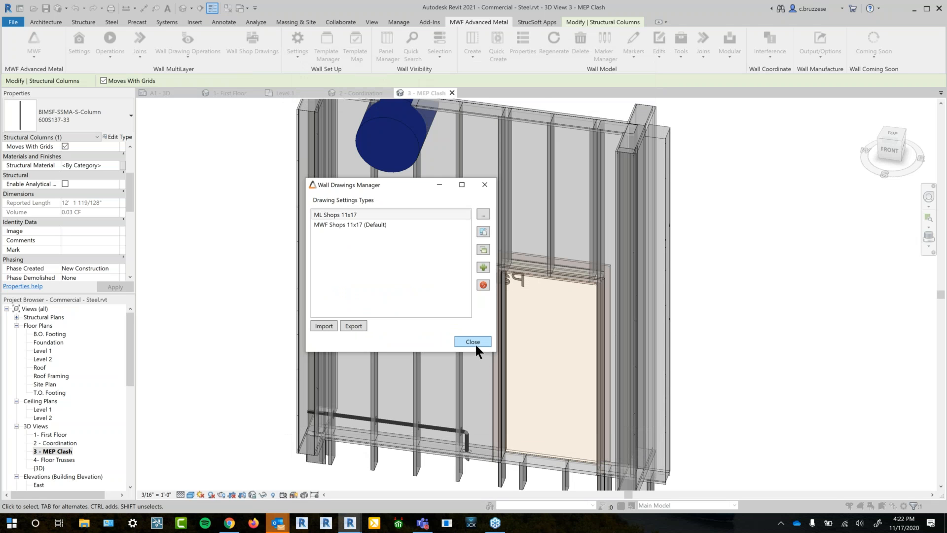
left_click(475, 342)
Generate the ML Shops 11x17 shop drawings for Panel128 and open the Panel128_1 sheet
left_click(271, 43)
left_click(508, 286)
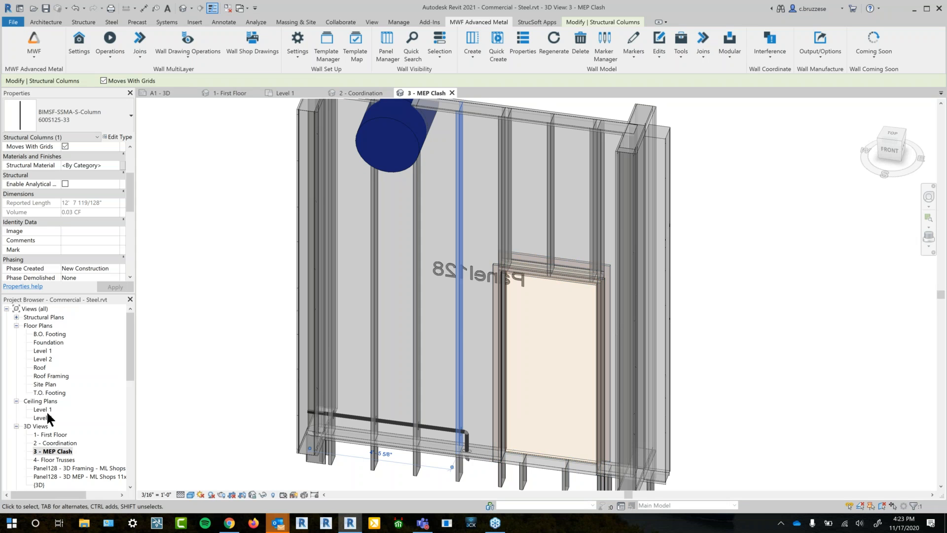
scroll(52, 421, "down", 5)
scroll(51, 421, "down", 6)
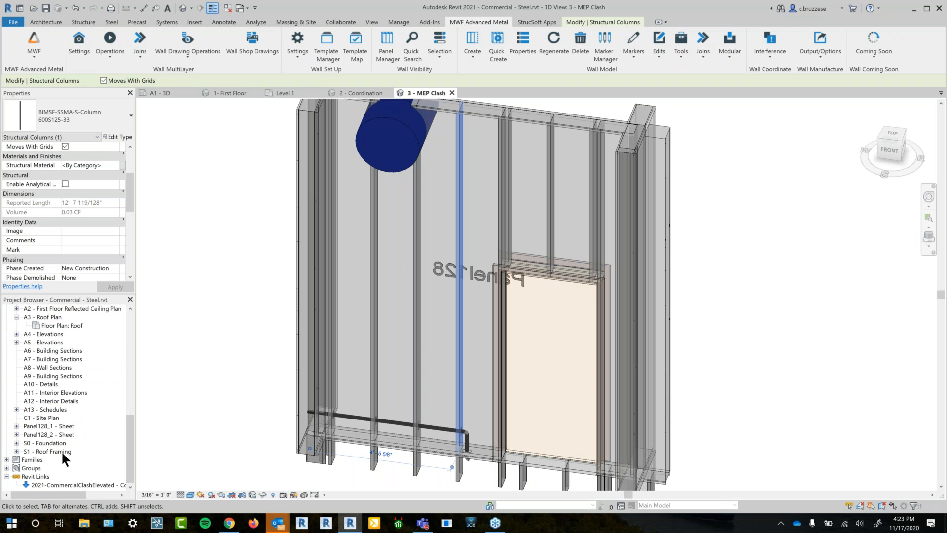
left_click(63, 426)
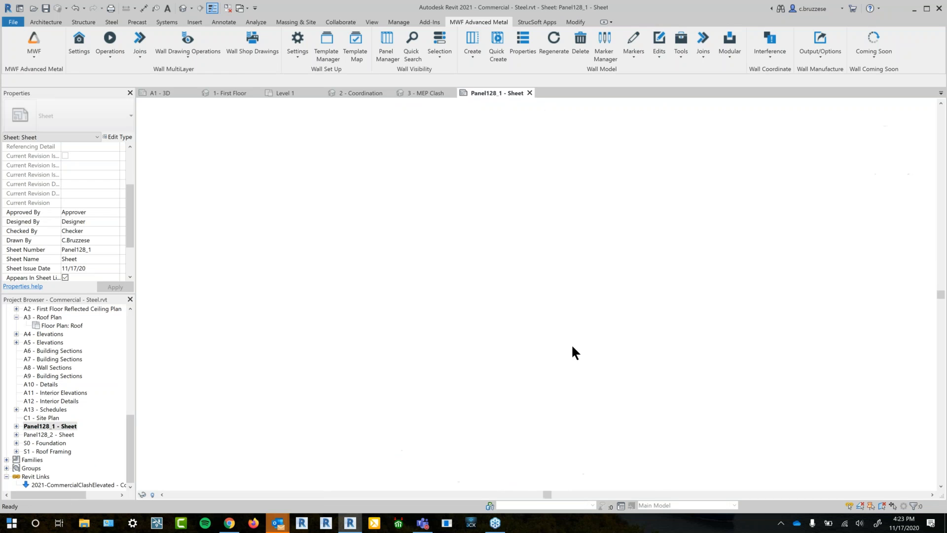
Shift the upper plan viewport up and the lower plan viewport down, away from the framing elevation on the sheet
left_click_drag(543, 140, 545, 122)
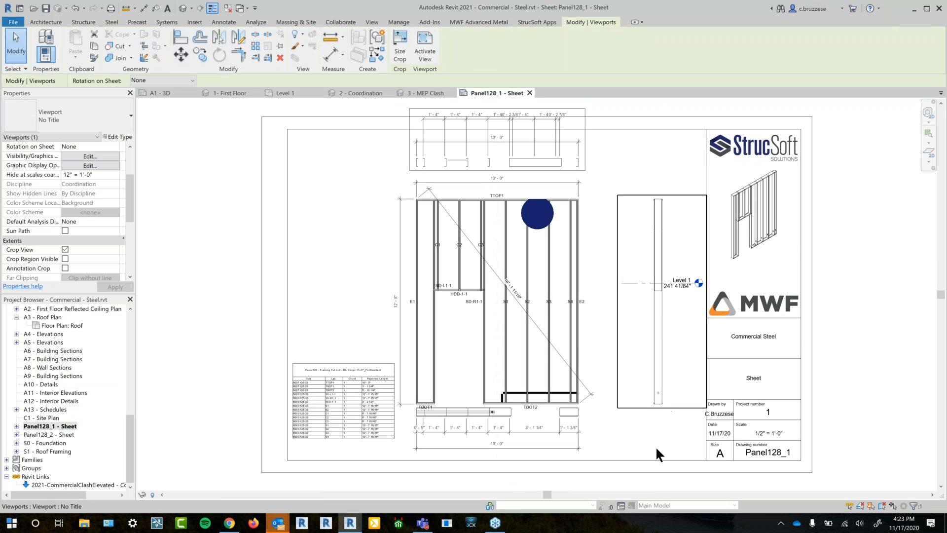
left_click_drag(575, 437, 568, 447)
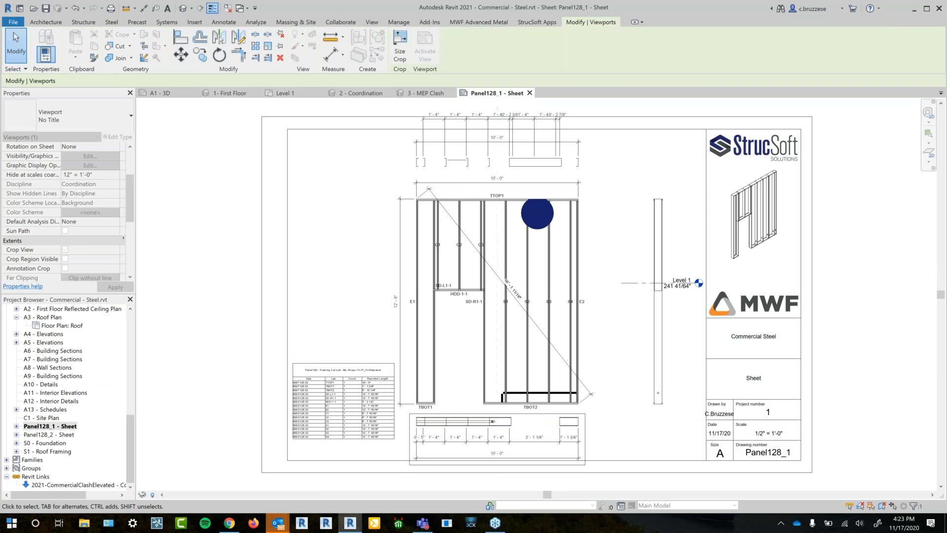
left_click(605, 383)
Examine the framing elevation's member labels, the dimensions in the upper and lower plan viewports, and the cut list on the sheet
scroll(605, 383, "up", 2)
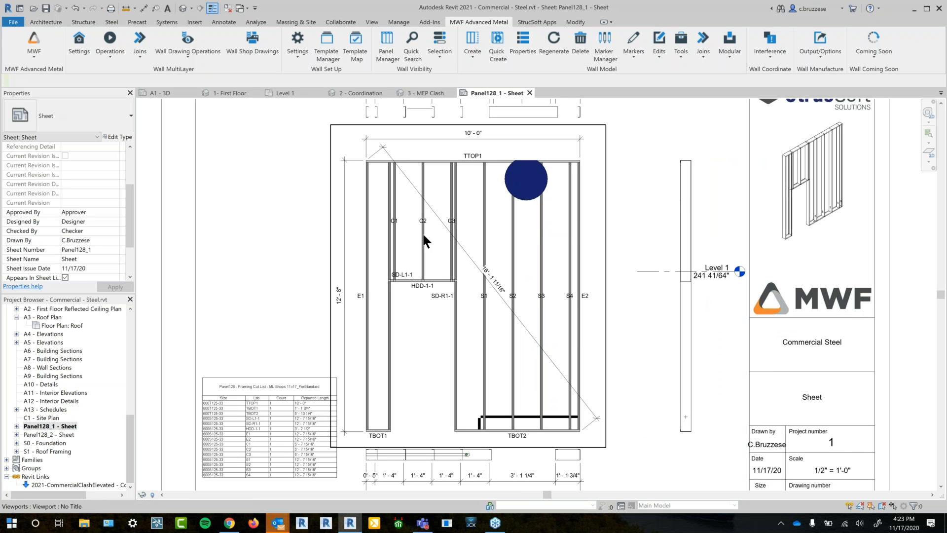
scroll(415, 255, "up", 1)
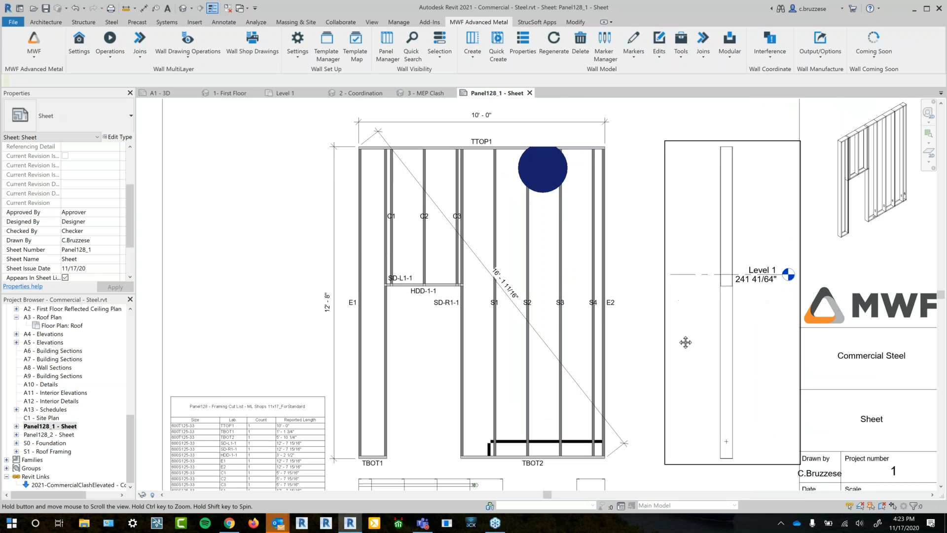
middle_click_drag(681, 327, 682, 422)
left_click(527, 233)
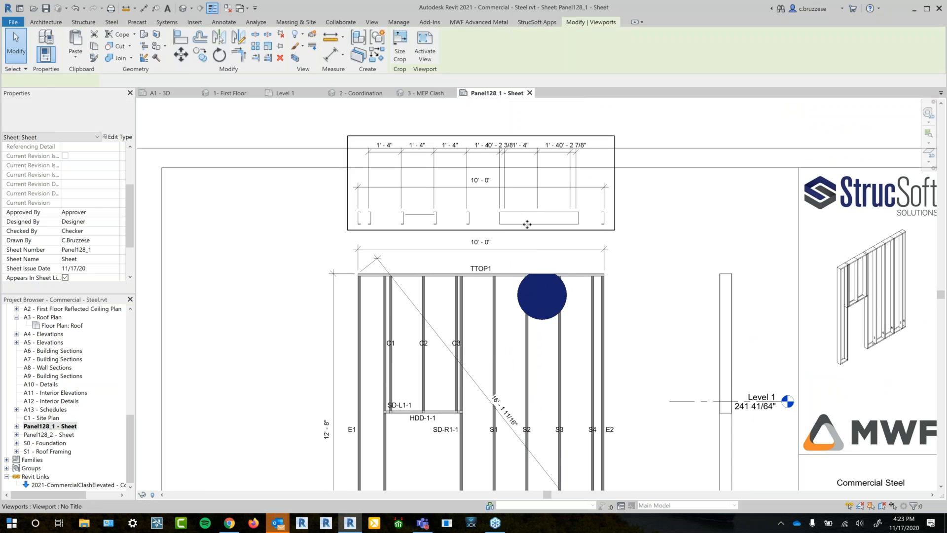
left_click_drag(527, 233, 528, 234)
middle_click_drag(736, 477, 742, 379)
scroll(700, 400, "down", 1)
middle_click_drag(646, 466, 671, 408)
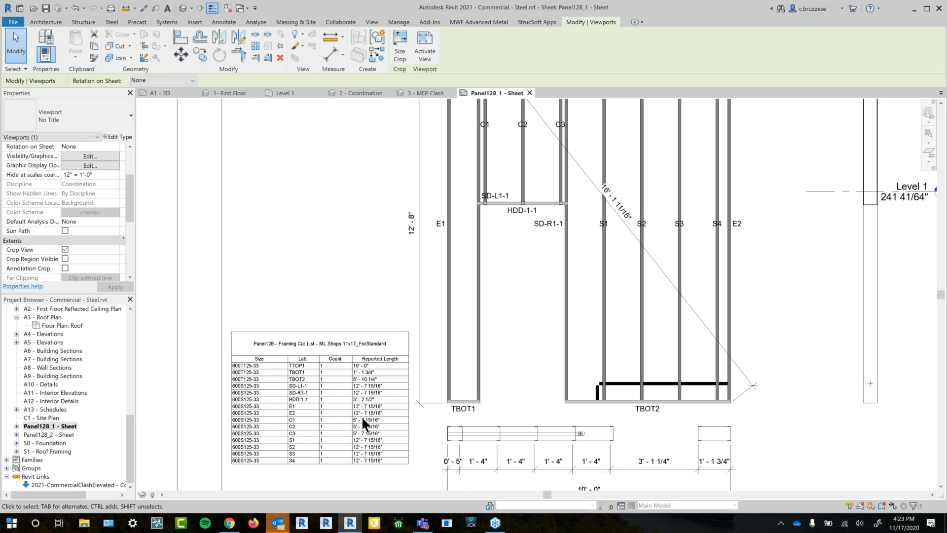
Open the Panel128 framing cut list schedule from the sheet and expand the project's Schedules/Quantities group
left_click(349, 429)
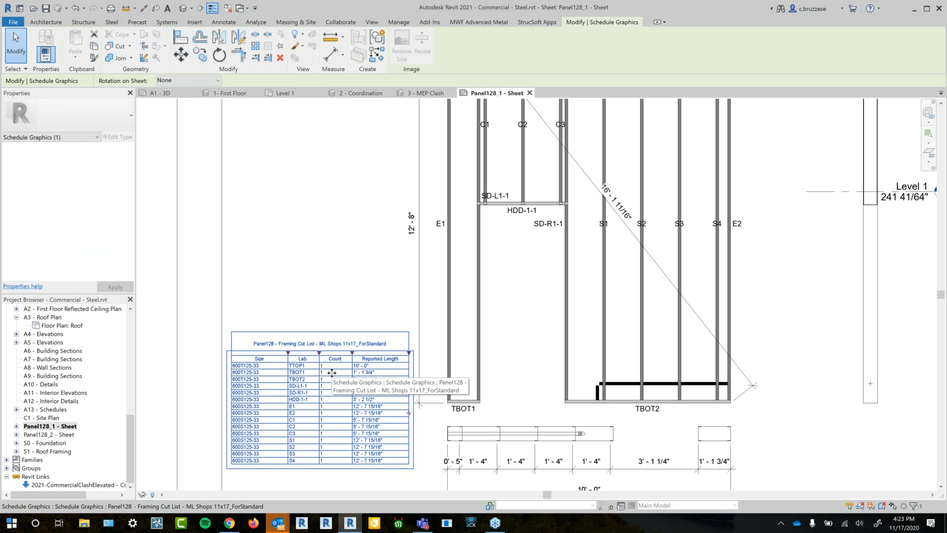
double_click(283, 397)
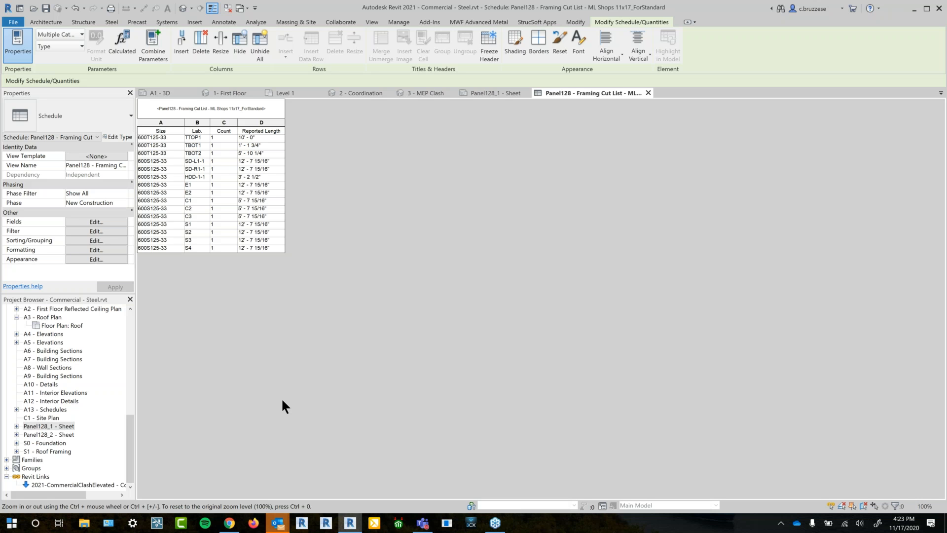
scroll(78, 418, "up", 2)
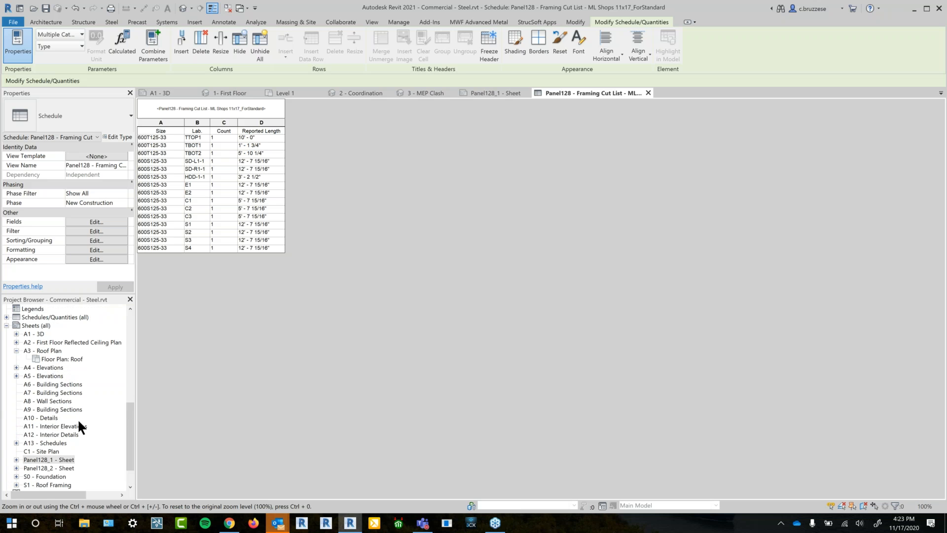
scroll(79, 427, "up", 1)
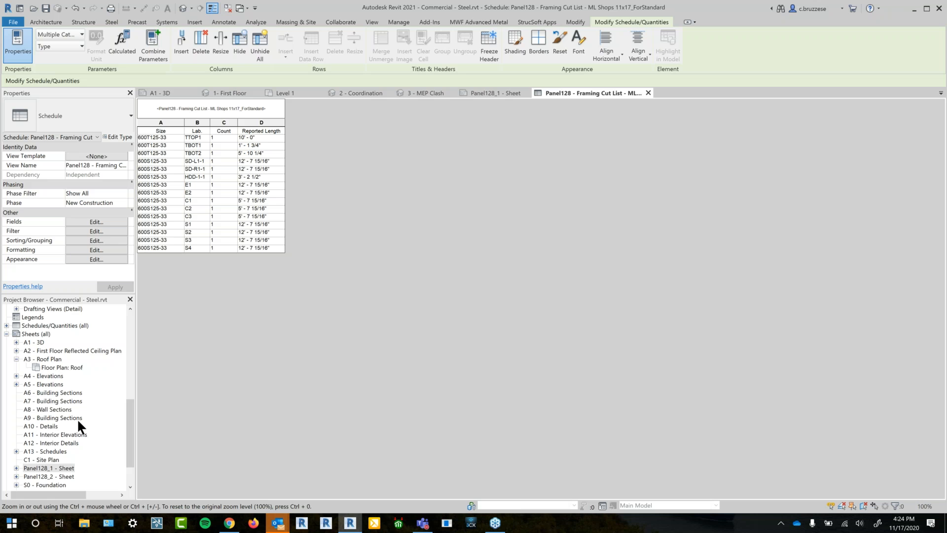
scroll(79, 416, "up", 1)
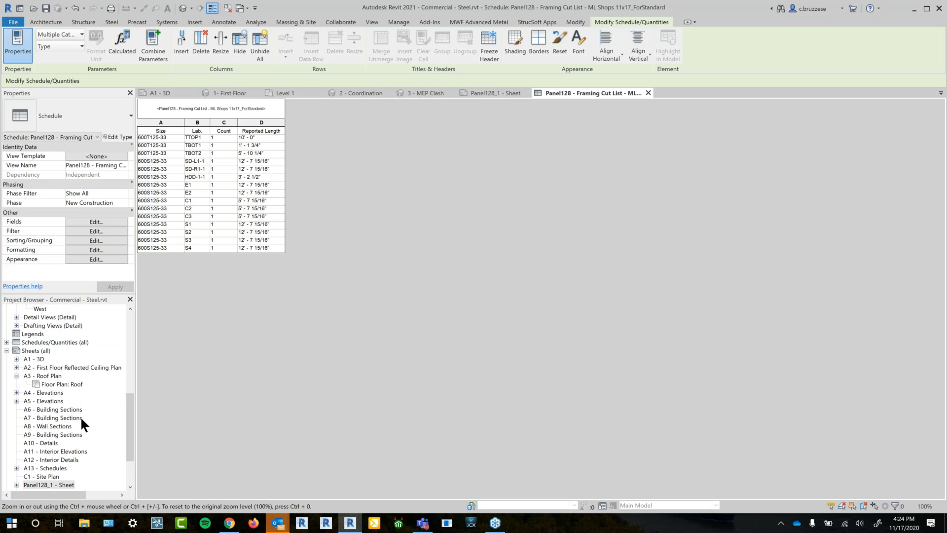
left_click(6, 342)
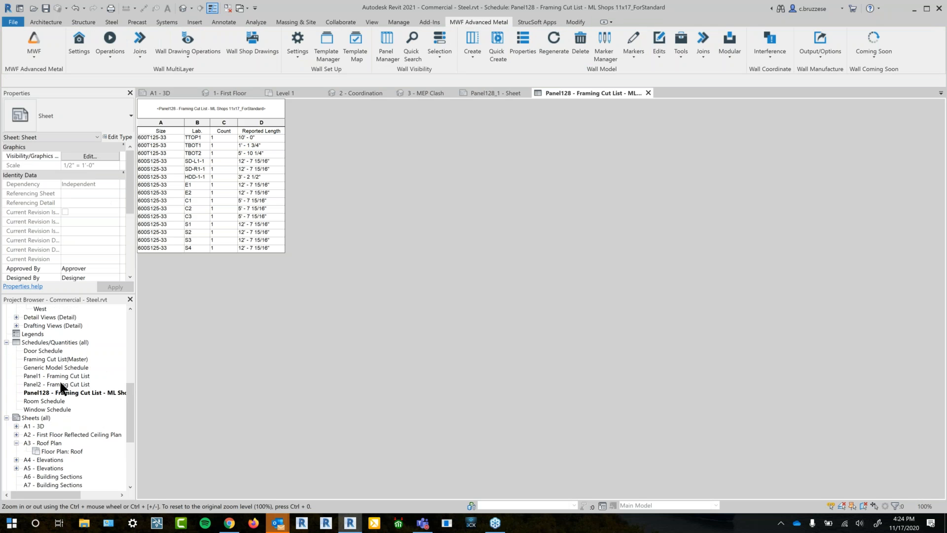
Open the Framing Cut List(Master) schedule and review the fields available for it, without changing its scheduled fields
left_click(63, 358)
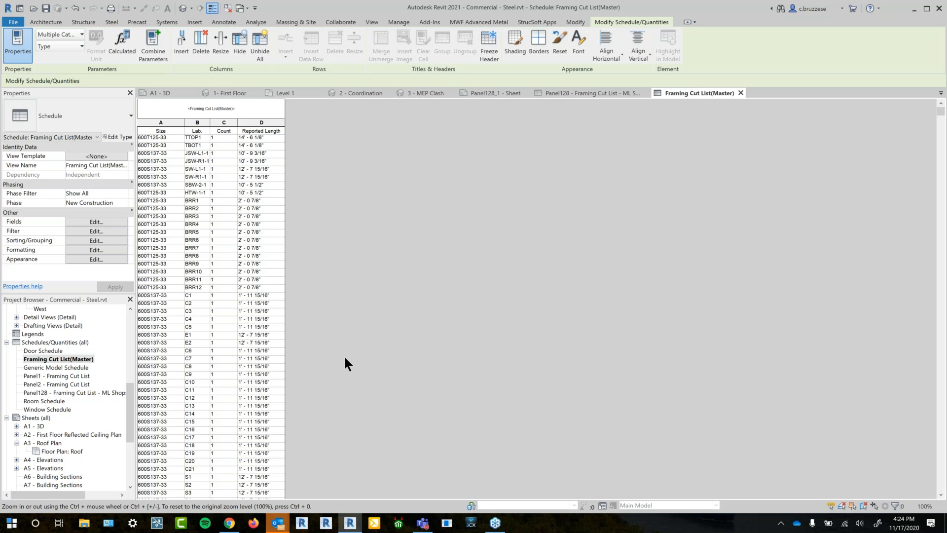
left_click_drag(211, 123, 215, 124)
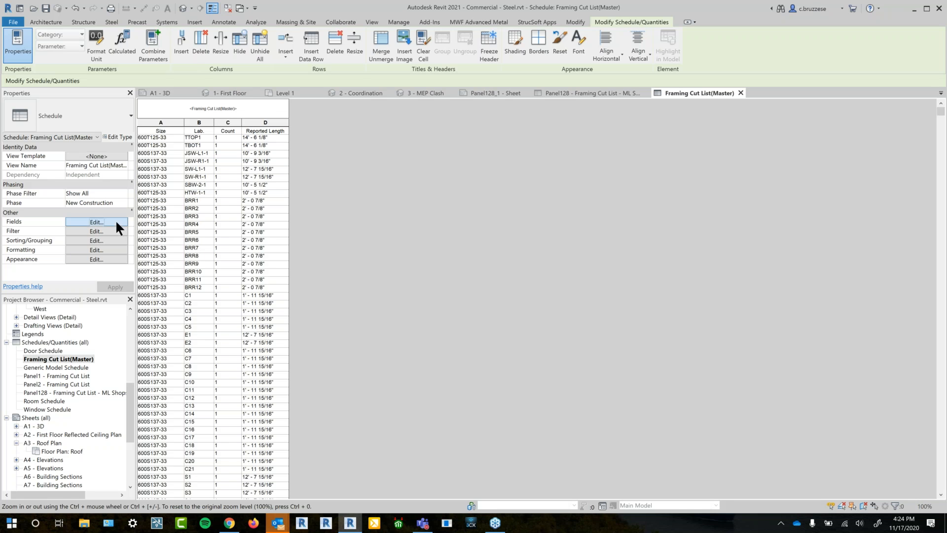
left_click(114, 219)
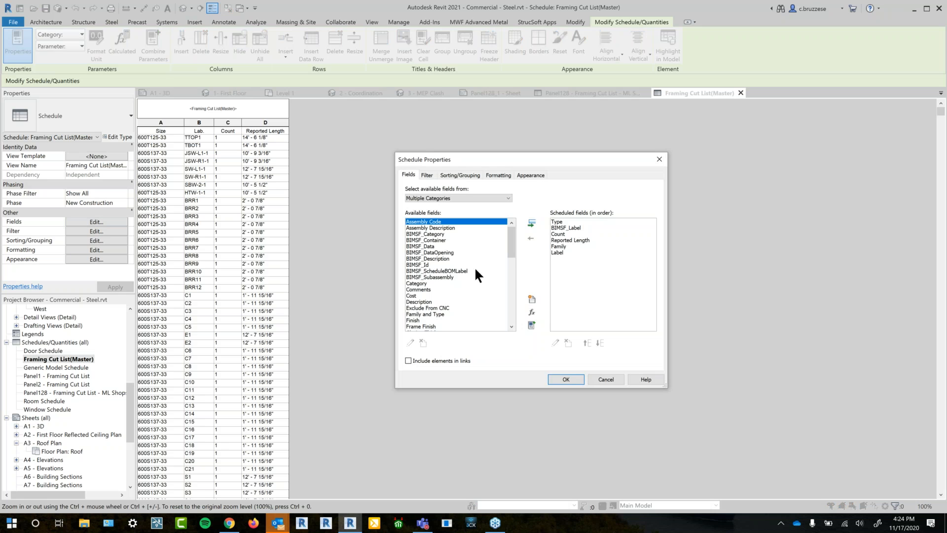
left_click_drag(508, 243, 514, 315)
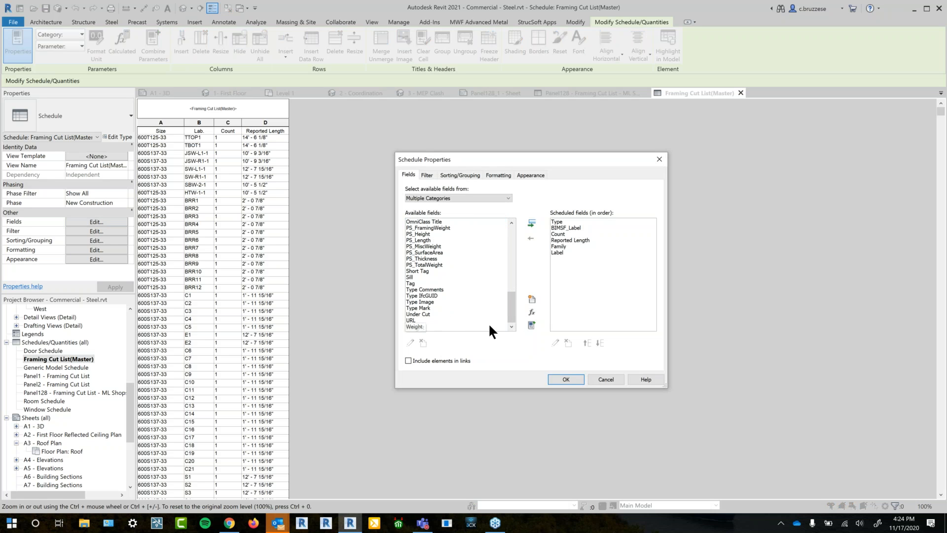
left_click(660, 159)
Review which existing schedule the Framing Cut List view option duplicates in the ML Shops 11x17 wall drawing settings
left_click(491, 23)
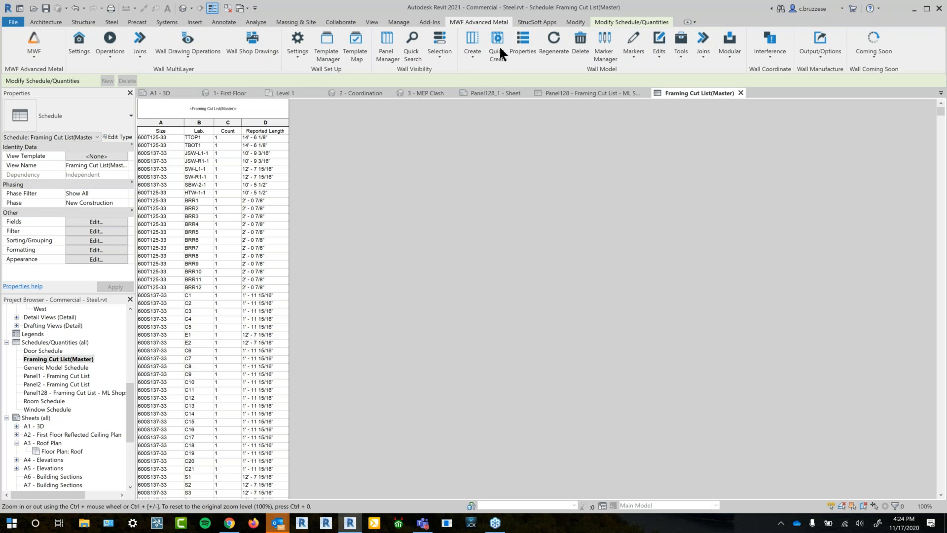
left_click(185, 53)
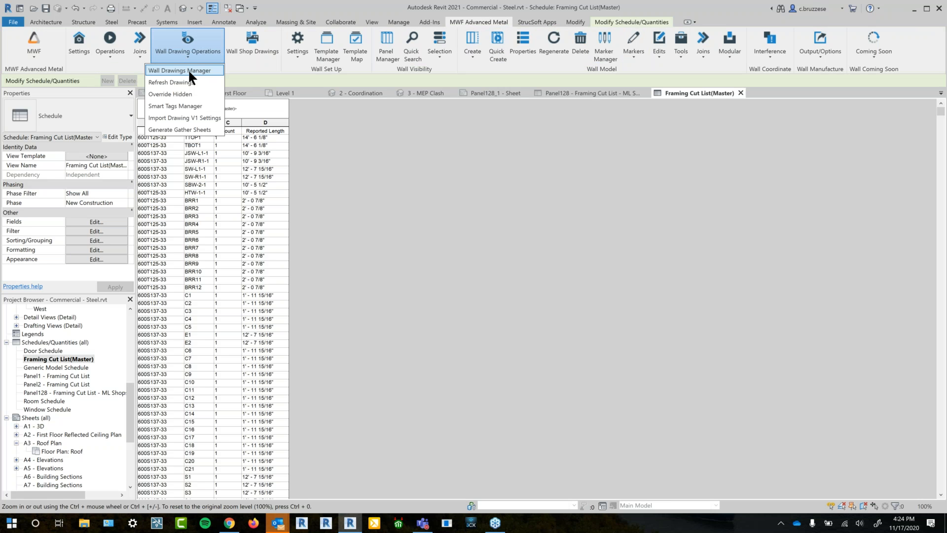
left_click(188, 69)
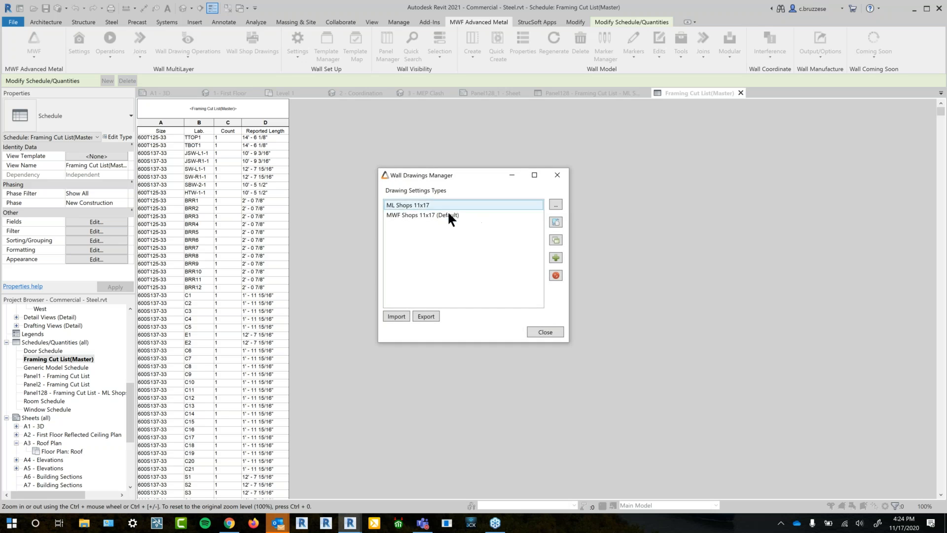
left_click(443, 208)
left_click(560, 204)
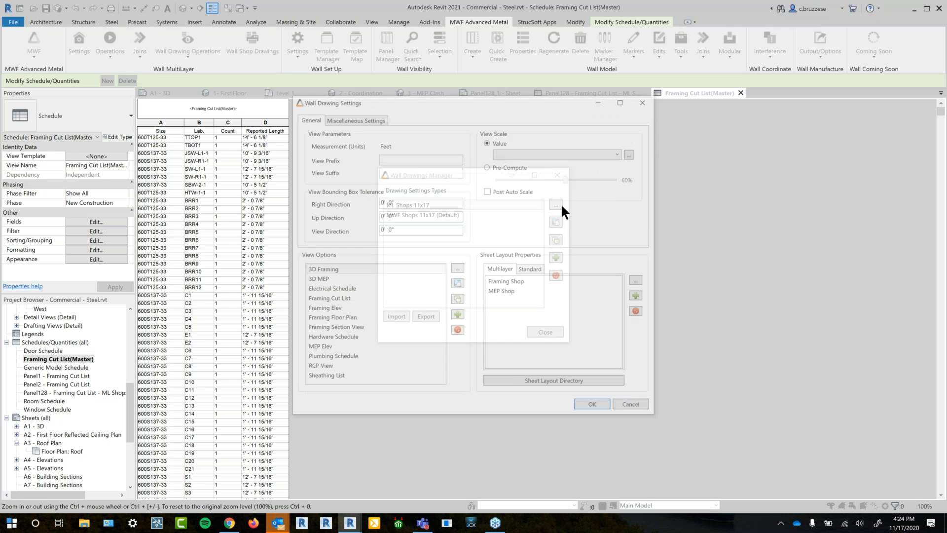
left_click(390, 308)
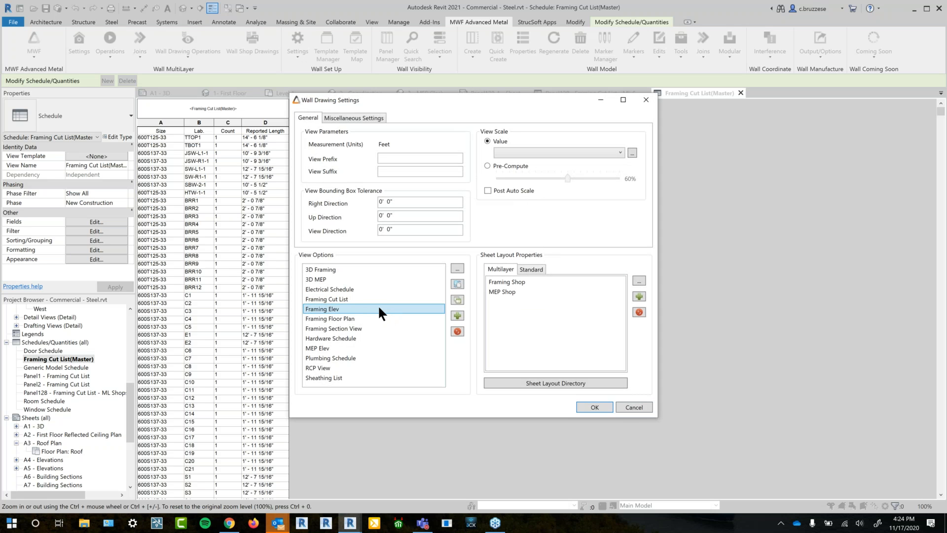
double_click(365, 299)
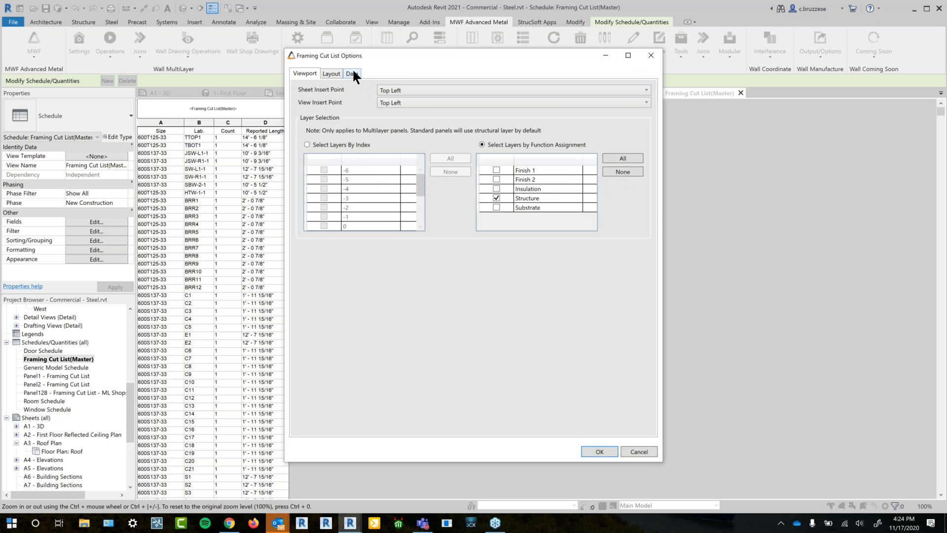
left_click(352, 72)
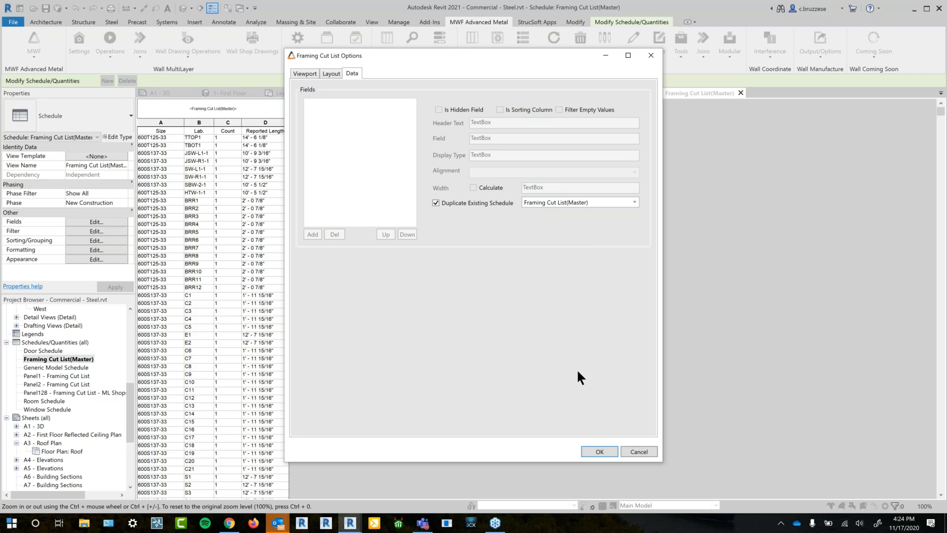
left_click(613, 450)
left_click(633, 408)
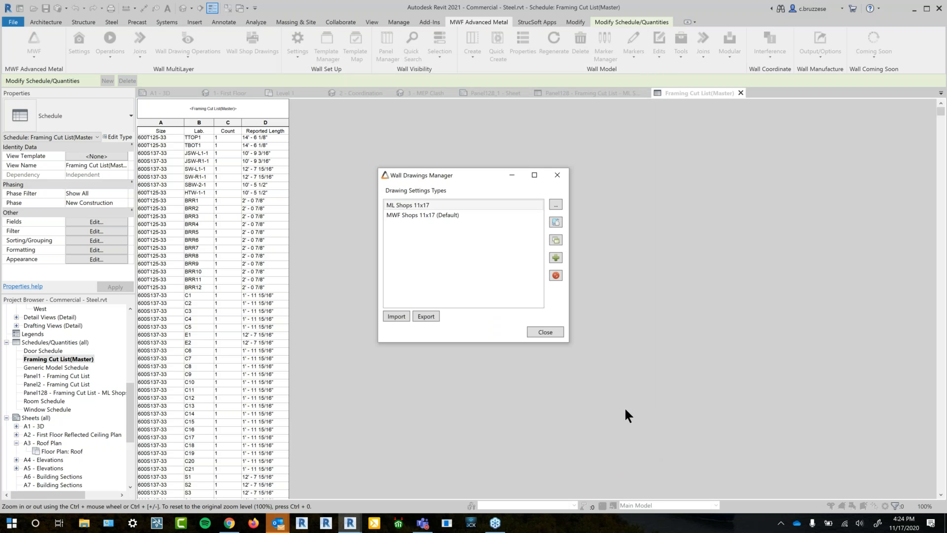
left_click(546, 332)
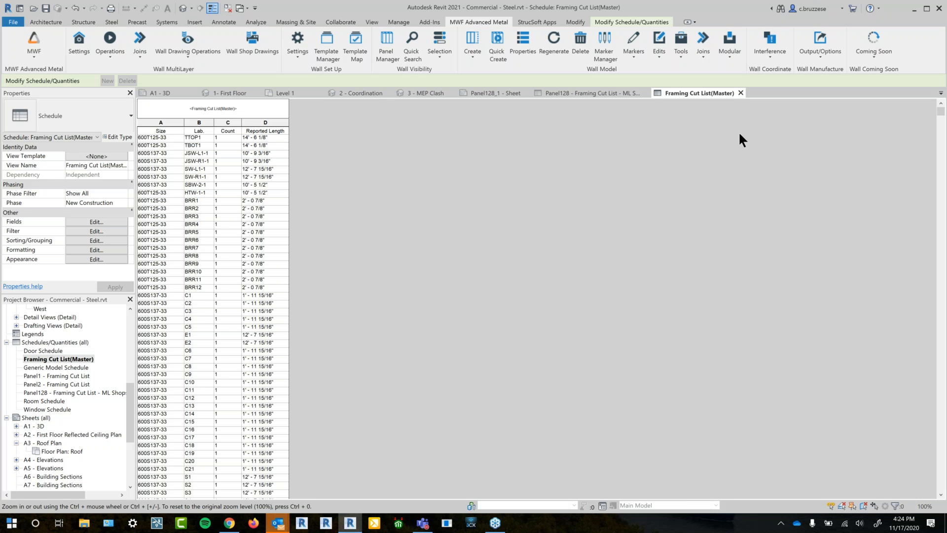
Close the master and Panel128 framing cut list schedules and the Panel128_1 sheet
left_click(741, 93)
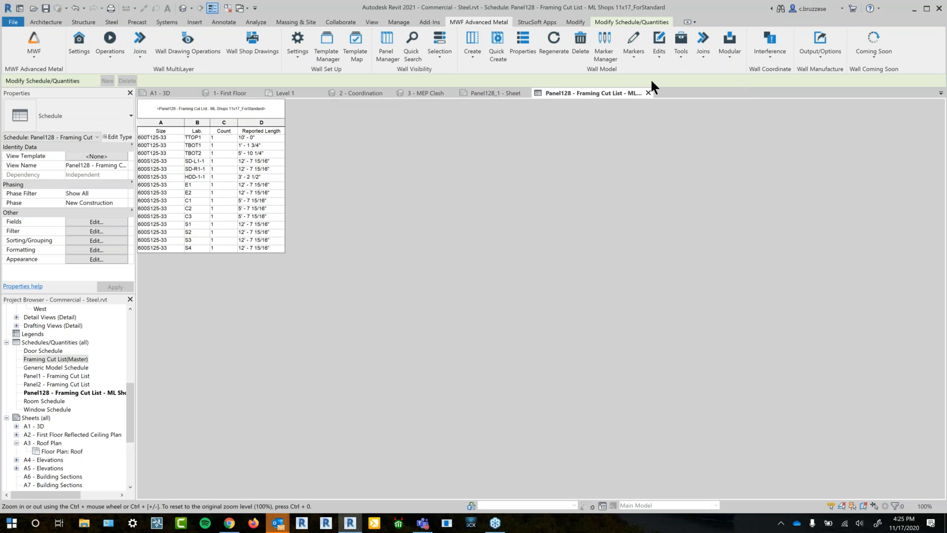
left_click(647, 93)
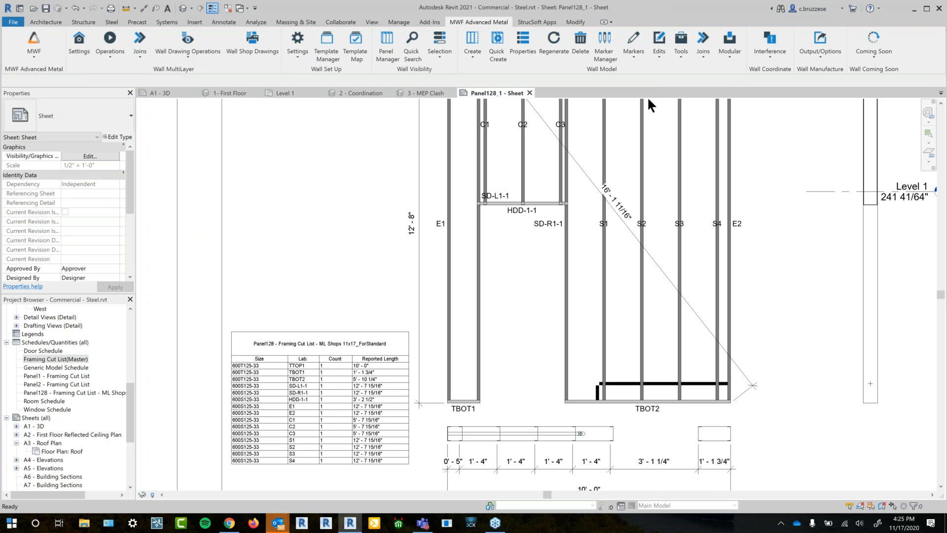
left_click(530, 92)
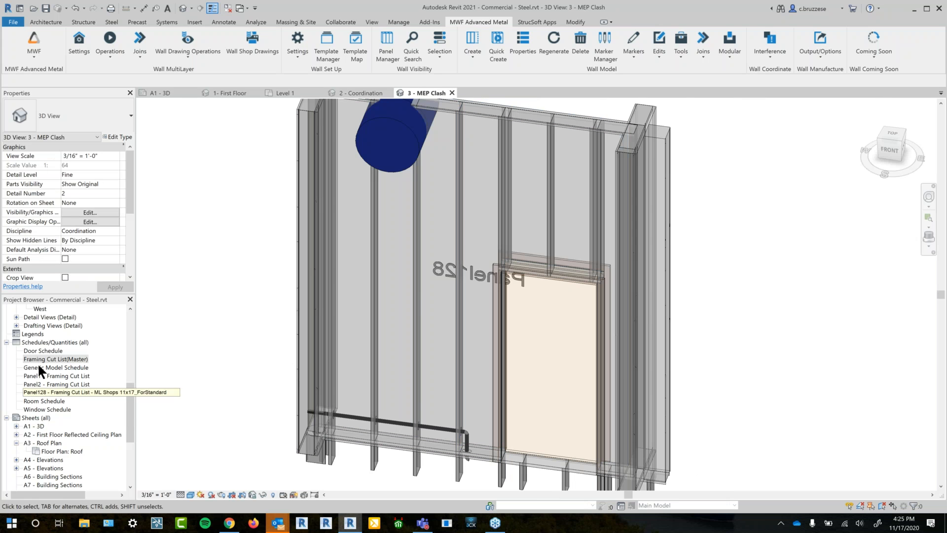
Open the 4- Floor Trusses 3D view and switch the MWF Advanced Metal tools from wall to floor framing
scroll(99, 406, "up", 4)
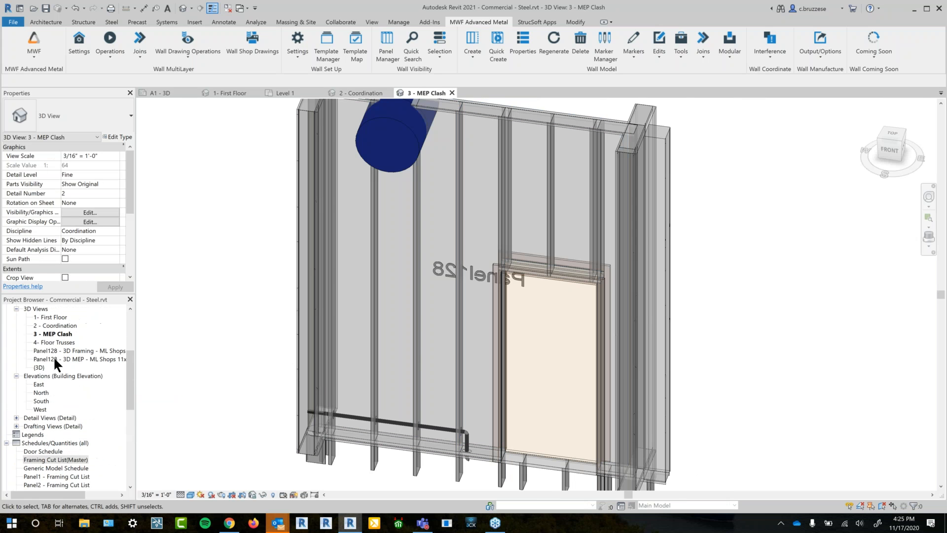
double_click(53, 342)
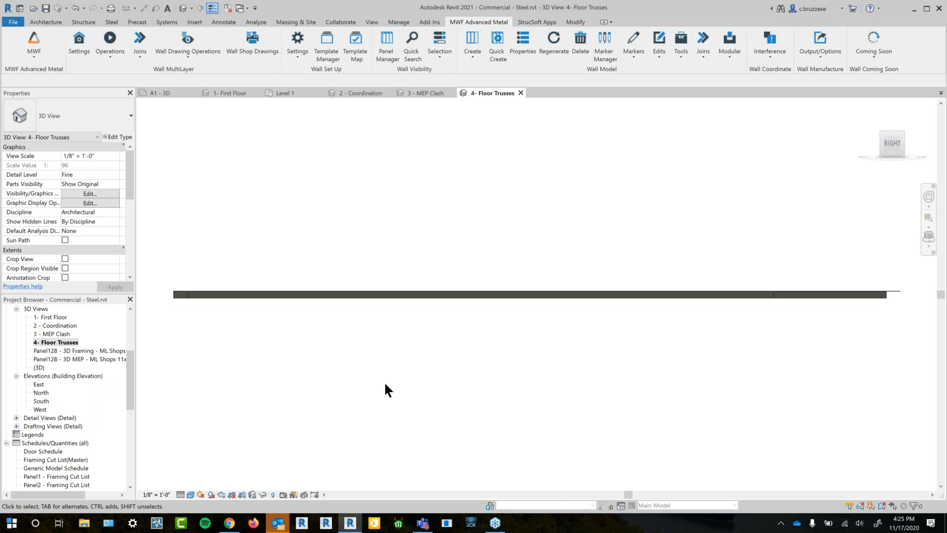
middle_click_drag(455, 294, 568, 316, "shift")
left_click(35, 54)
left_click(43, 98)
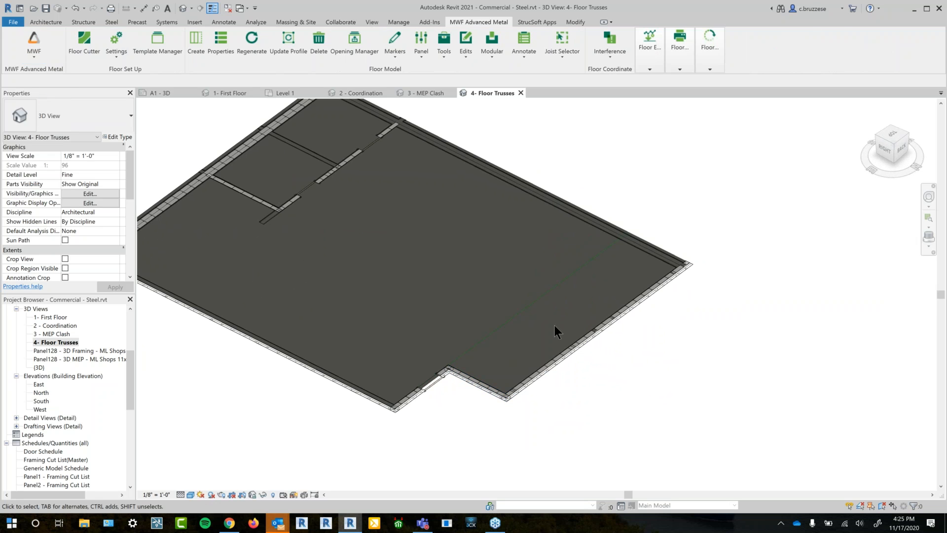
middle_click_drag(604, 295, 499, 329, "shift")
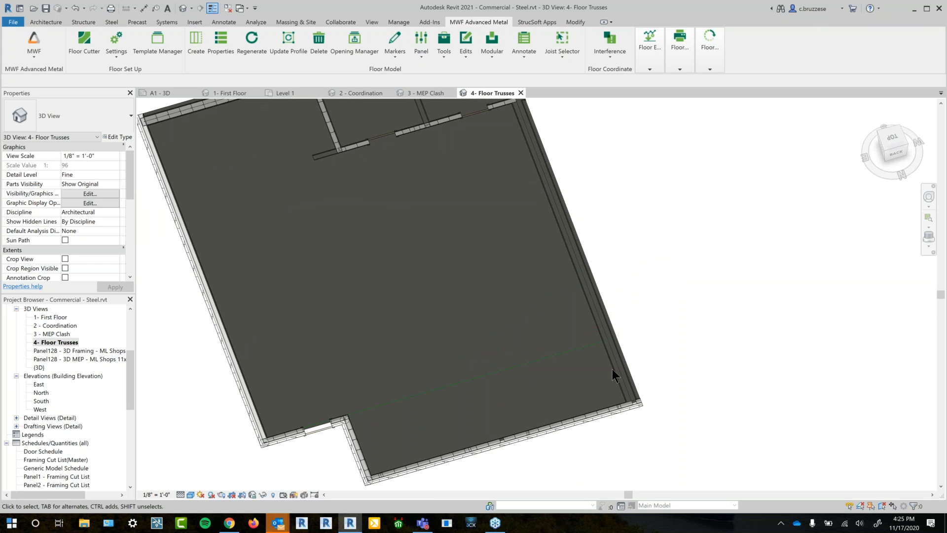
key("Tab")
key("Tab")
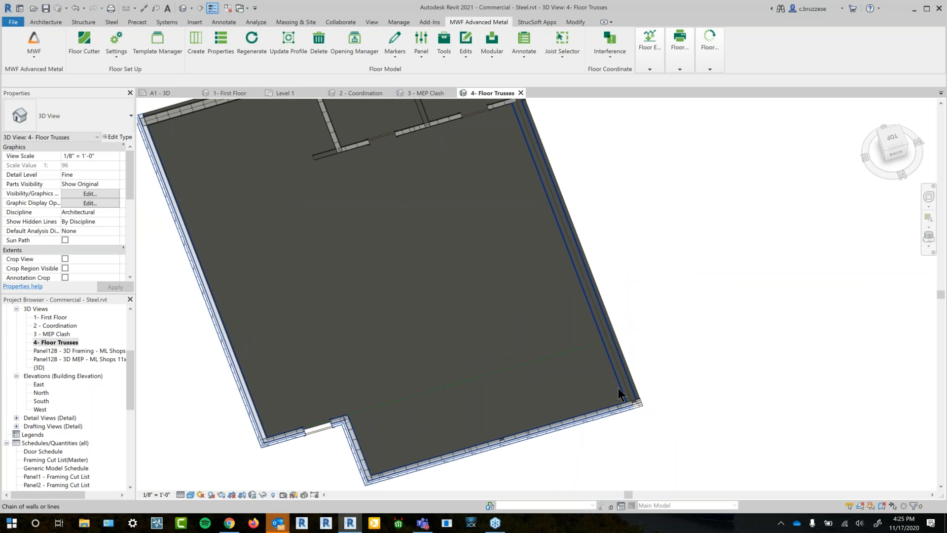
left_click(618, 388)
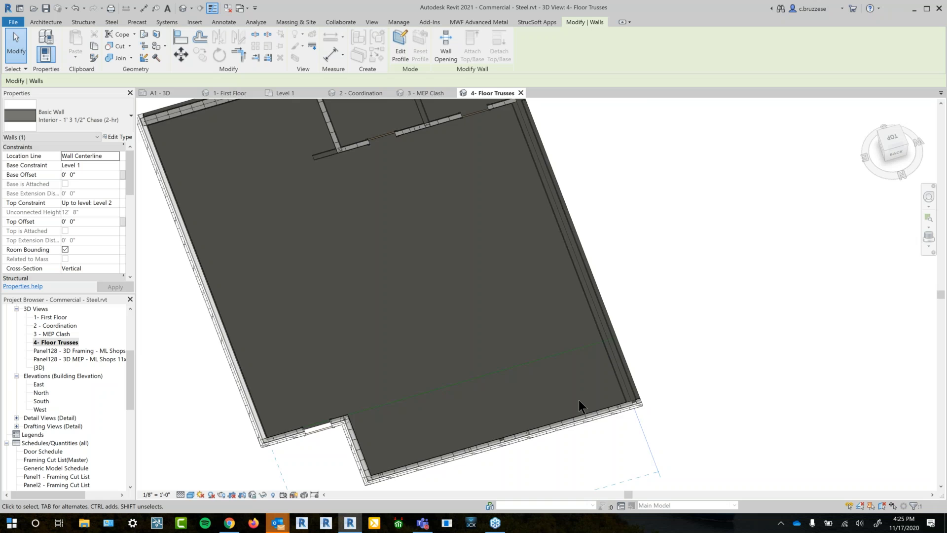
scroll(578, 400, "down", 2)
scroll(556, 346, "down", 1)
left_click(291, 174)
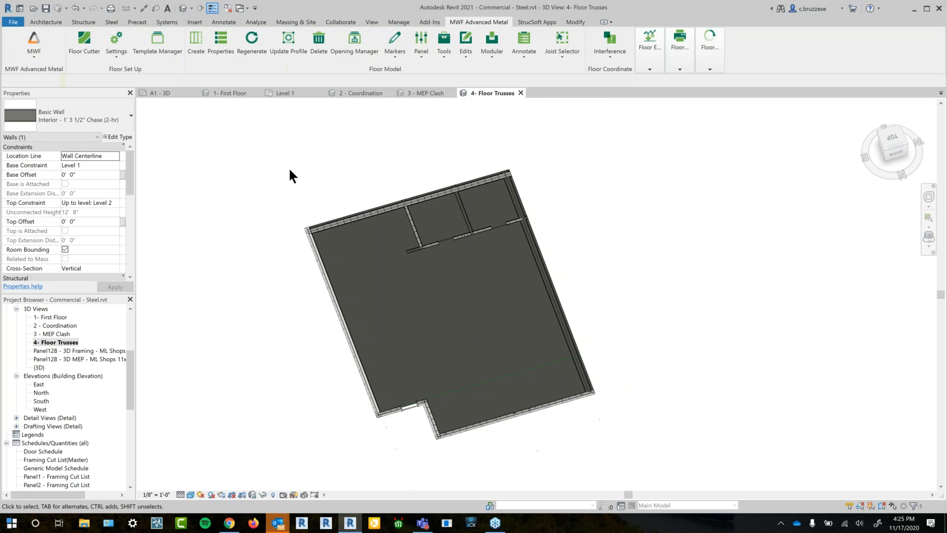
Select all elements in the floor trusses view and filter the selection down to the Floors category
left_click_drag(269, 148, 644, 471)
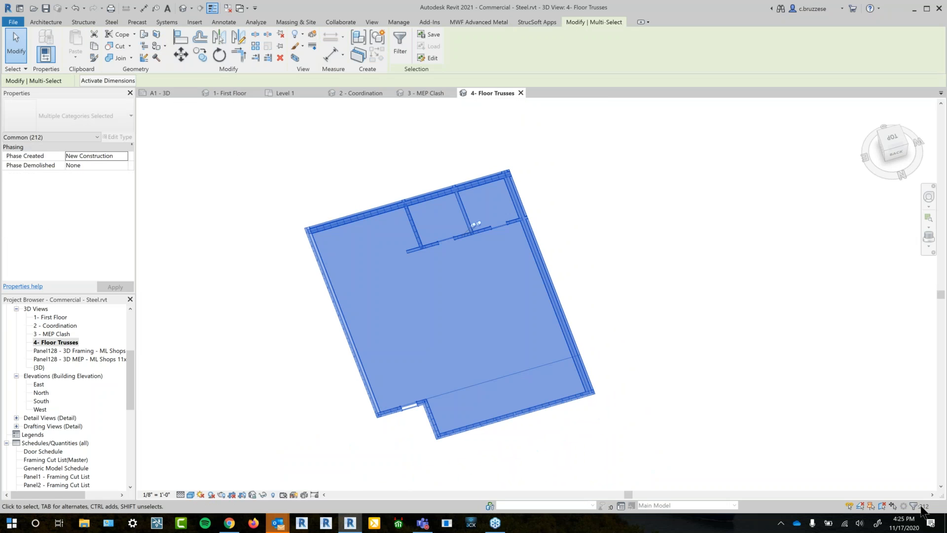
left_click(918, 506)
left_click(606, 253)
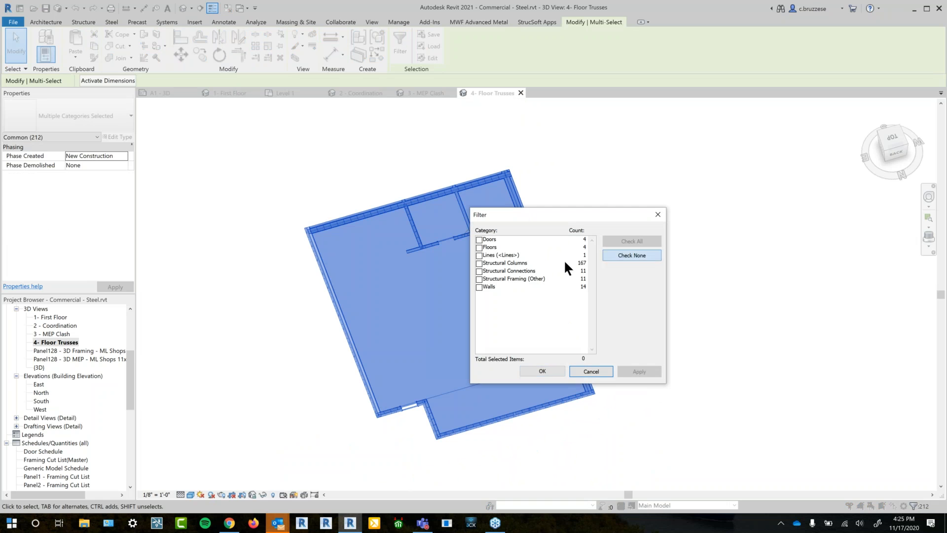
left_click(479, 247)
left_click(542, 371)
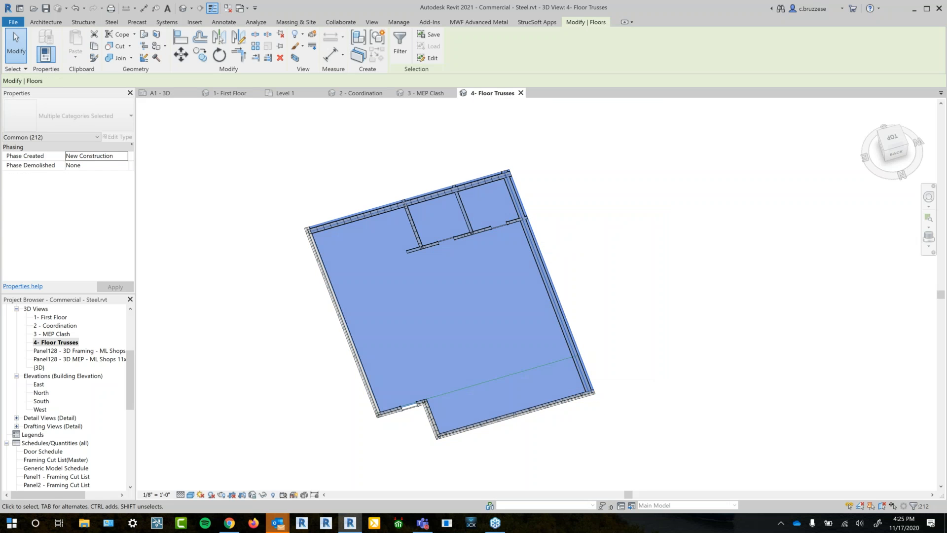
Add the model line to the selected floors and try to cut them along it with Floor Cutter
left_click(523, 375, "ctrl")
scroll(523, 374, "up", 1)
left_click(492, 20)
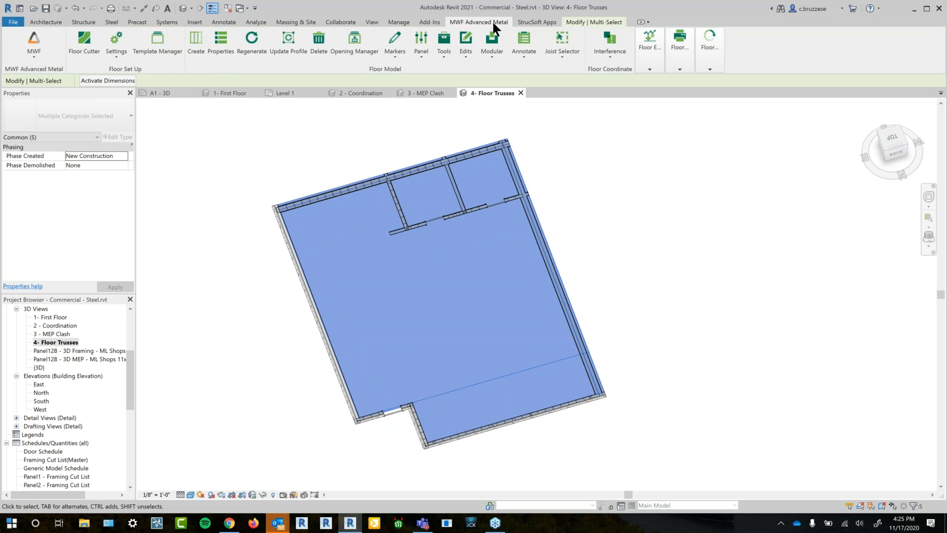
middle_click_drag(500, 339, 490, 286)
scroll(491, 286, "up", 1)
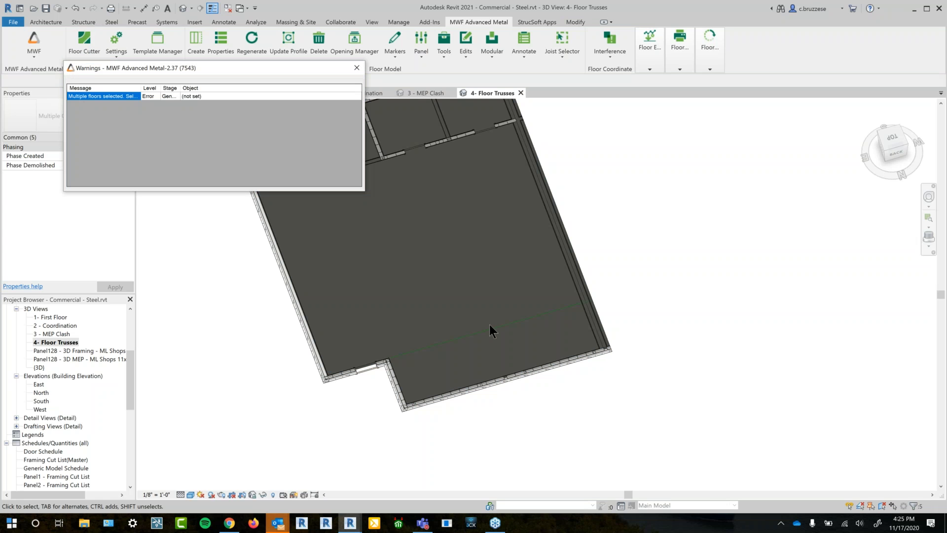
left_click(357, 67)
middle_click_drag(513, 348, 491, 312, "shift")
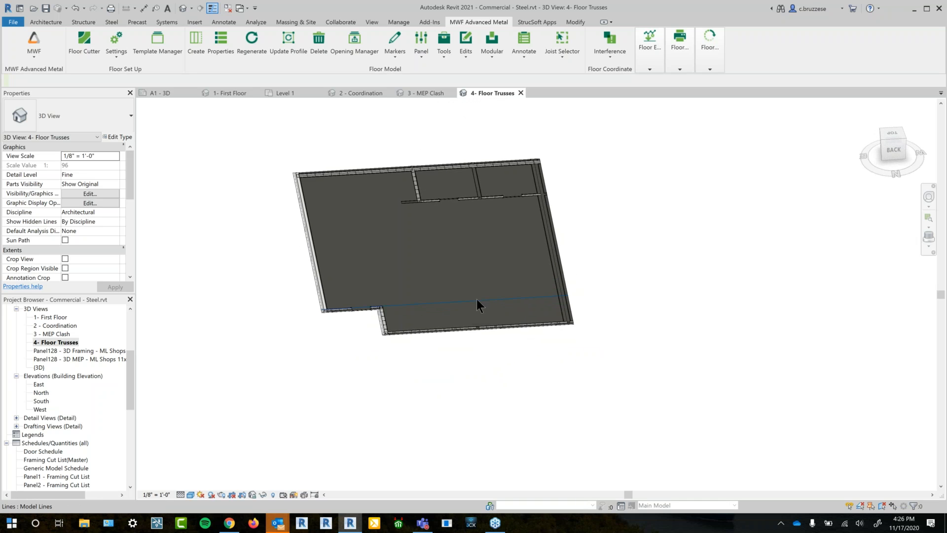
left_click(891, 134)
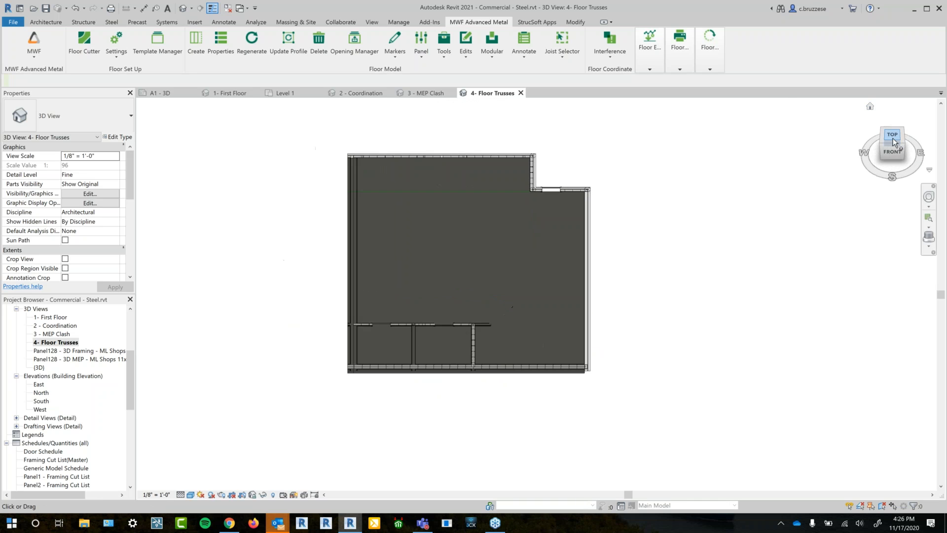
left_click(425, 164)
left_click_drag(402, 131, 694, 463)
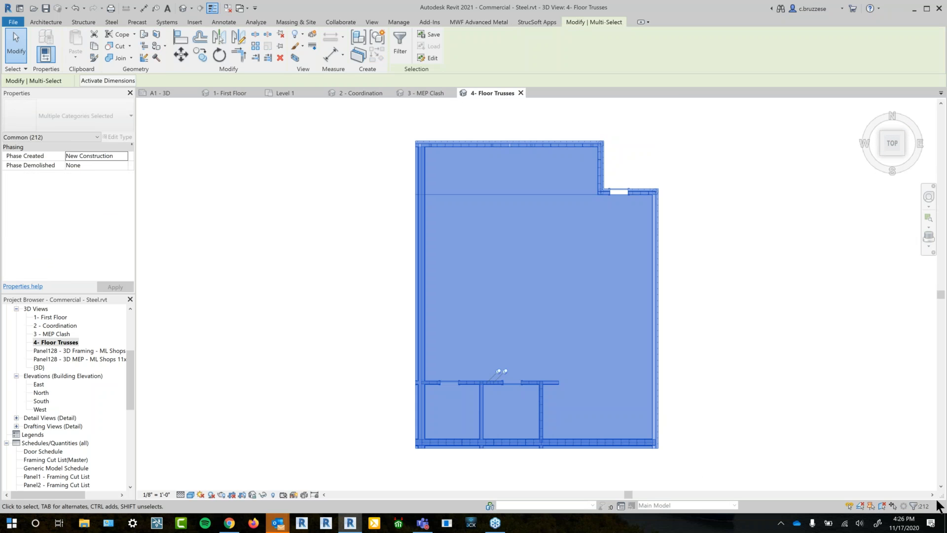
left_click(918, 506)
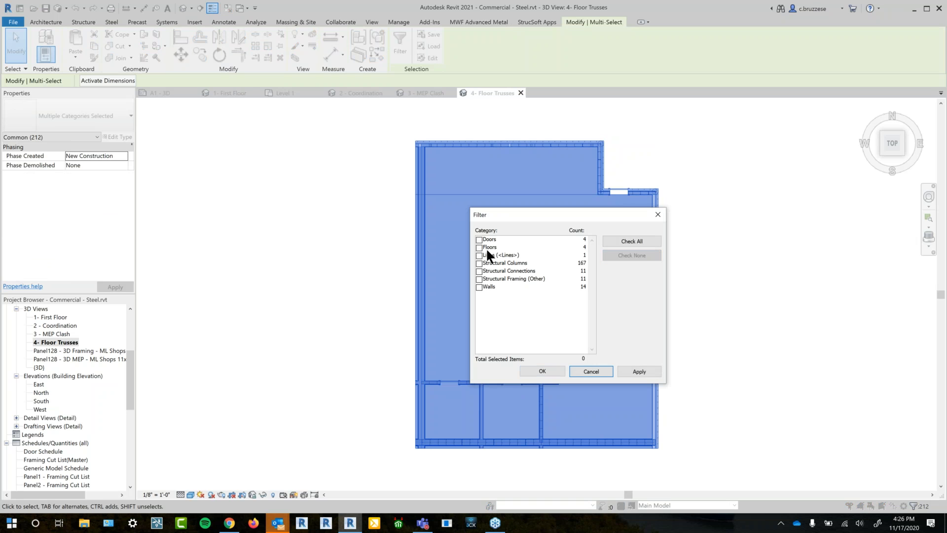
left_click(607, 371)
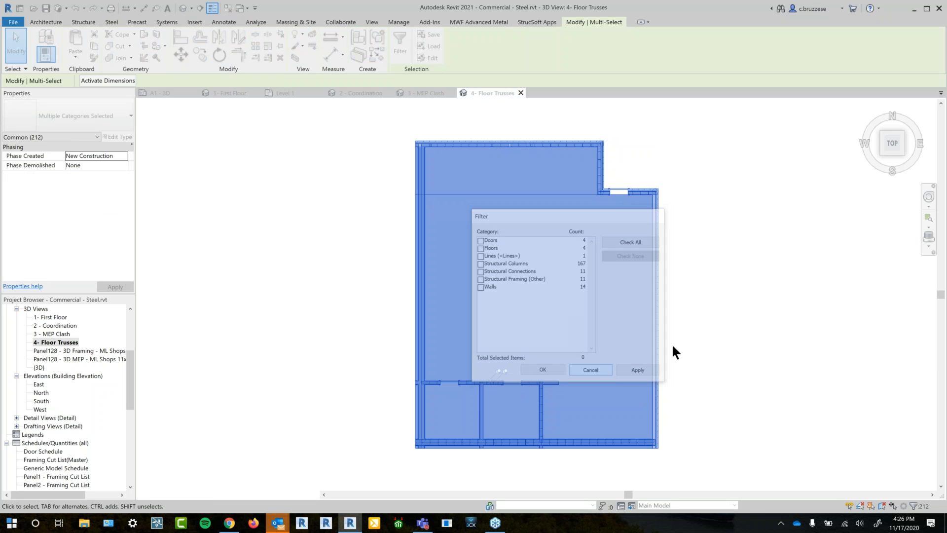
Select the main floor and the model line, then cut it with Floor Cutter using Steel Truss w VCT and Delete Original Floor
middle_click_drag(628, 215, 462, 107)
middle_click_drag(624, 406, 566, 285)
scroll(566, 285, "up", 2)
scroll(567, 284, "up", 2)
middle_click_drag(563, 184, 584, 368)
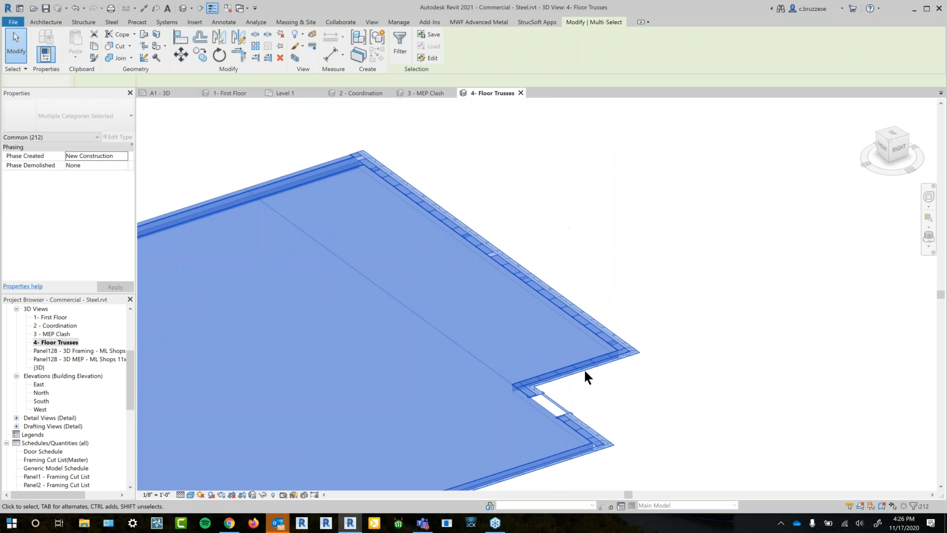
key("Escape")
left_click(587, 337)
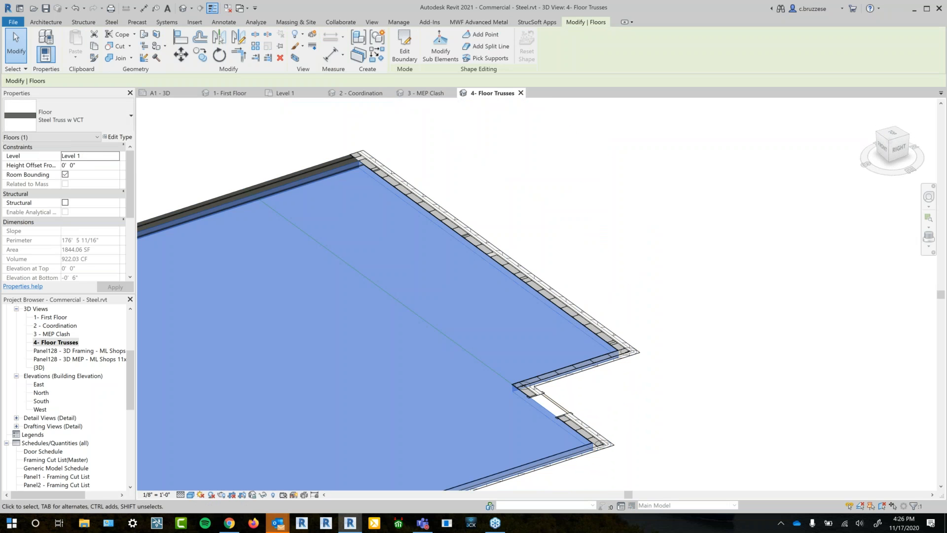
left_click(496, 349, "ctrl")
left_click(486, 22)
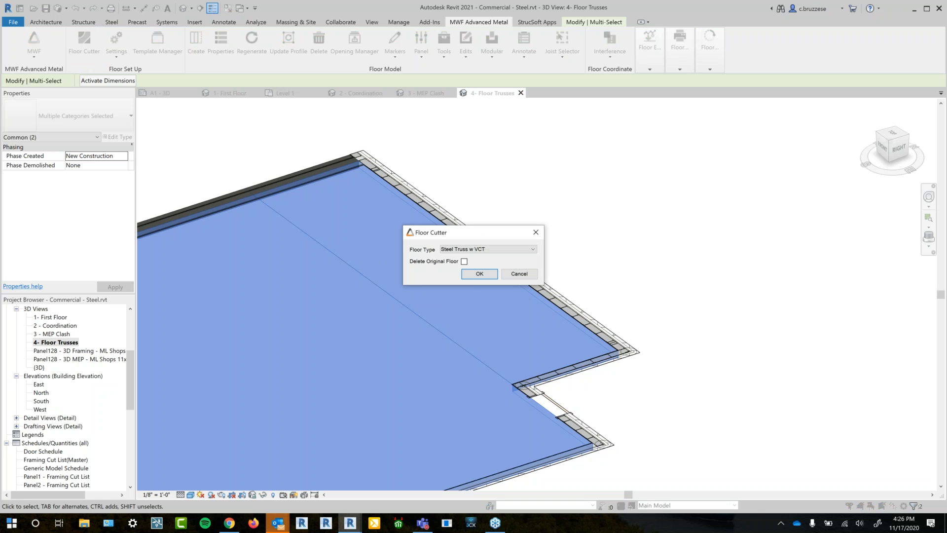
left_click(465, 261)
left_click(472, 273)
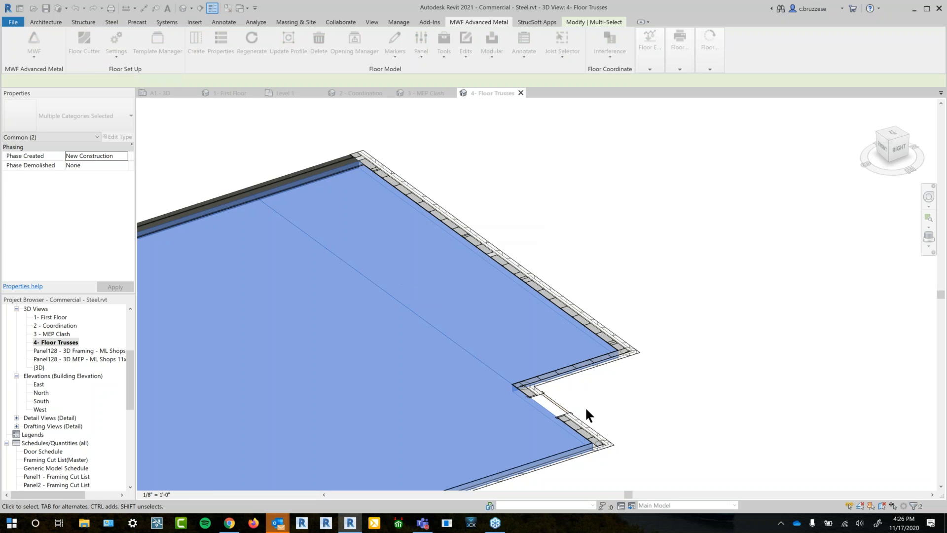
Frame the narrow cut-off floor strip with the LGS - Floor Trusses - Wall Truss template and Frame it Now enabled
left_click(488, 360)
left_click(550, 306)
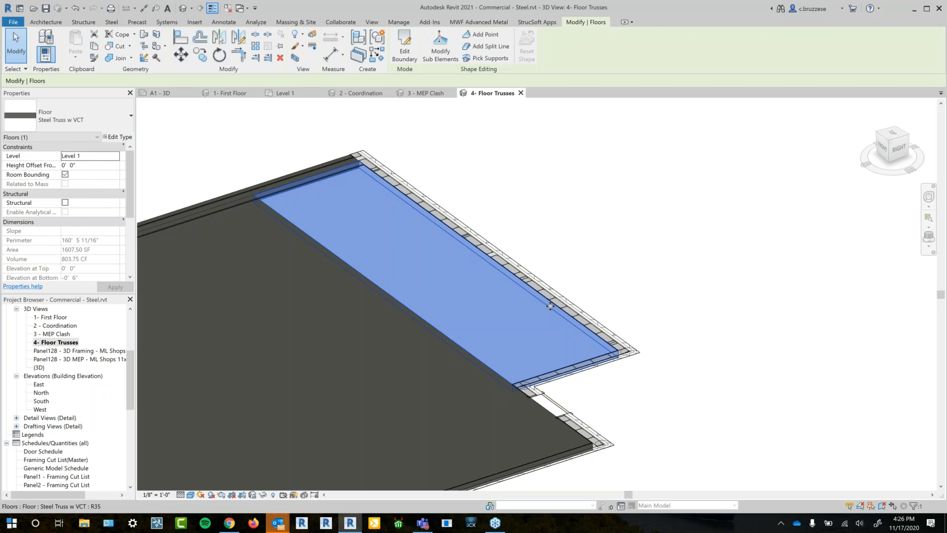
left_click(478, 22)
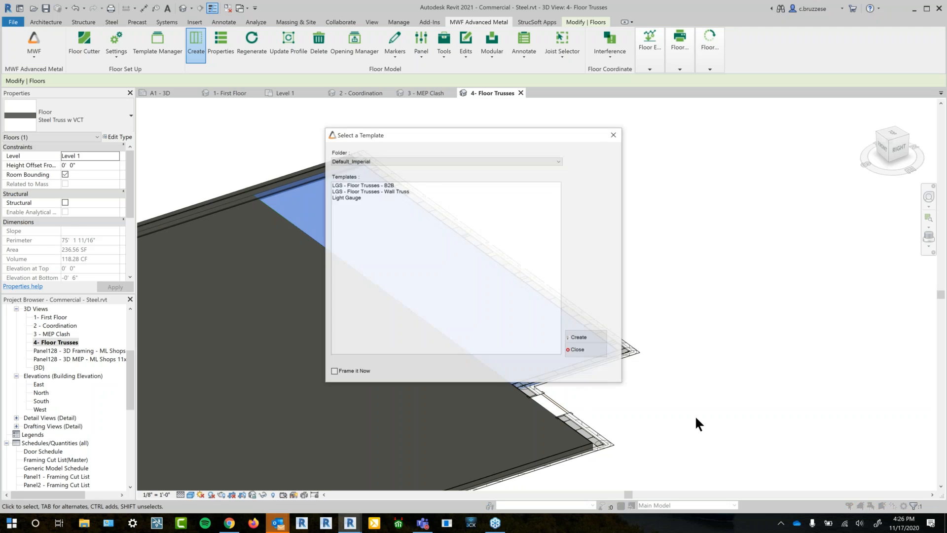
left_click(395, 193)
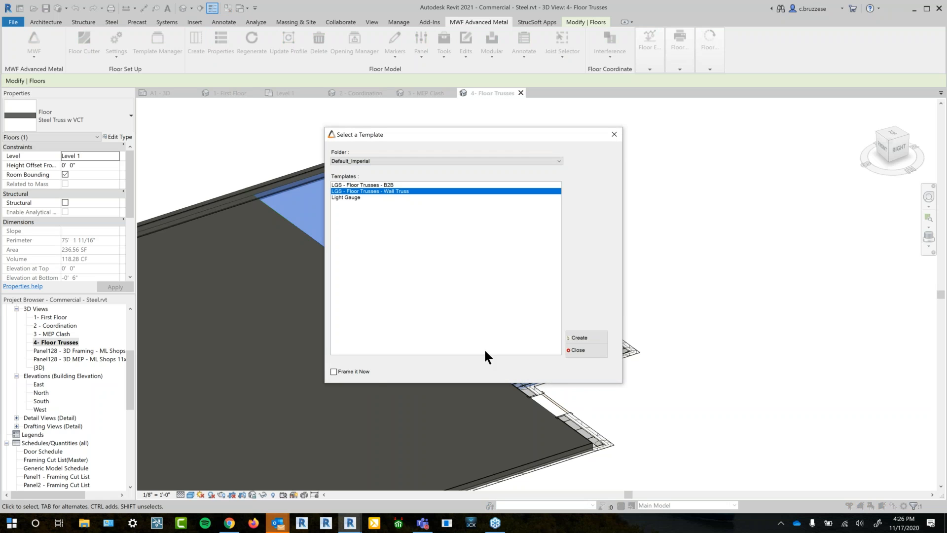
left_click(366, 373)
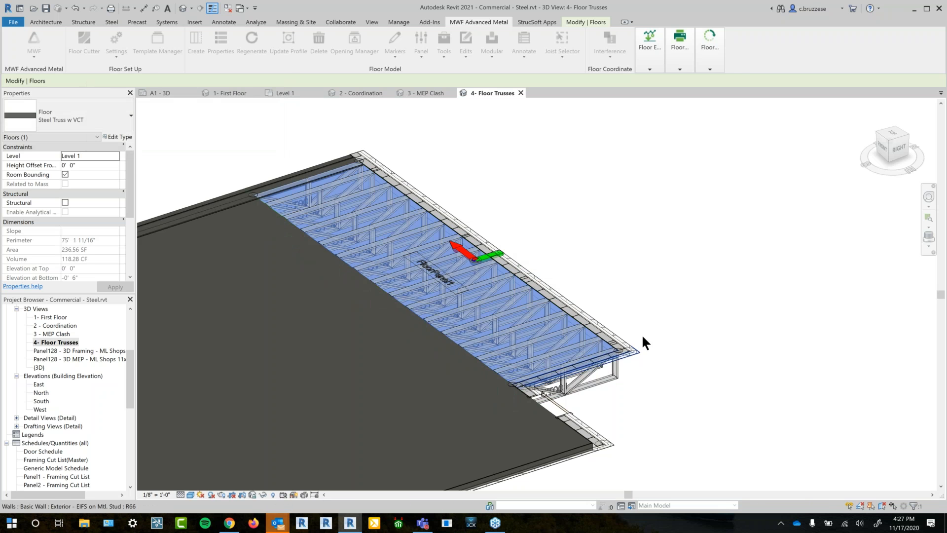
Clear the floor selection and switch the MWF Advanced Metal tools to the truss module
middle_click_drag(651, 258, 587, 264, "shift")
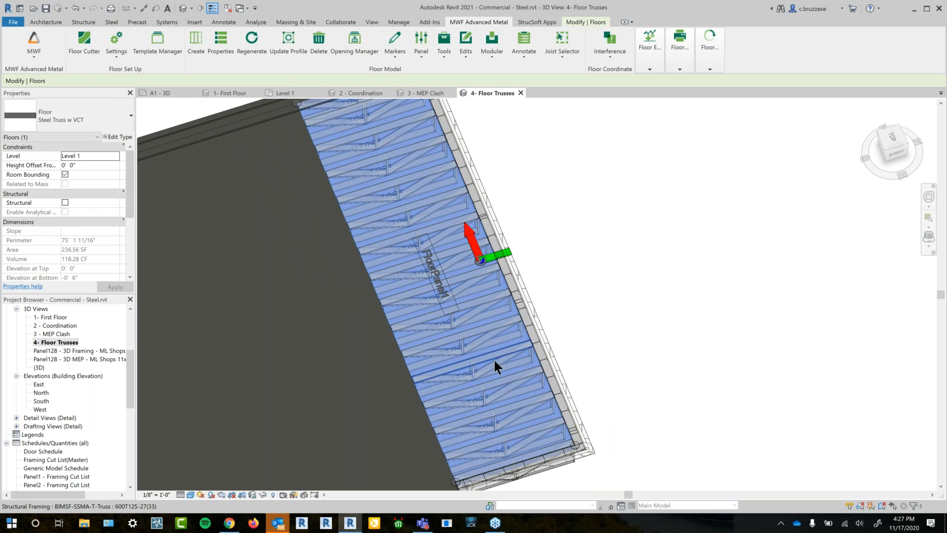
key("Escape")
left_click(30, 47)
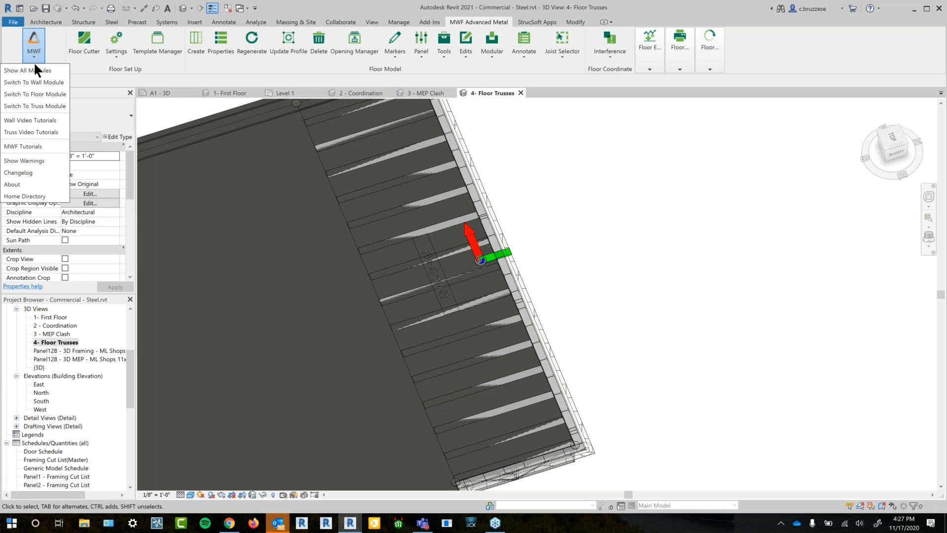
left_click(45, 109)
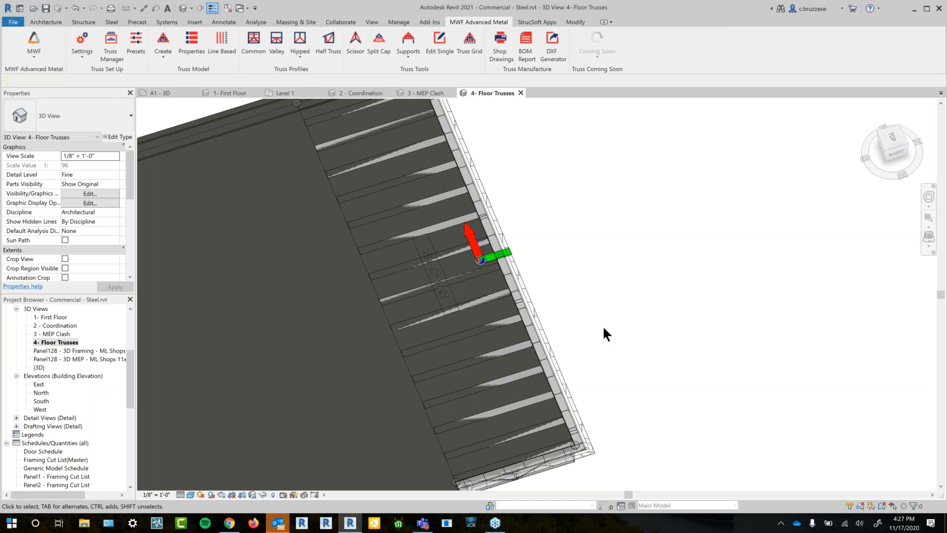
Open the properties of end floor truss CT001 in Truss Designer and fit the whole truss in its drawing area
left_click(484, 392)
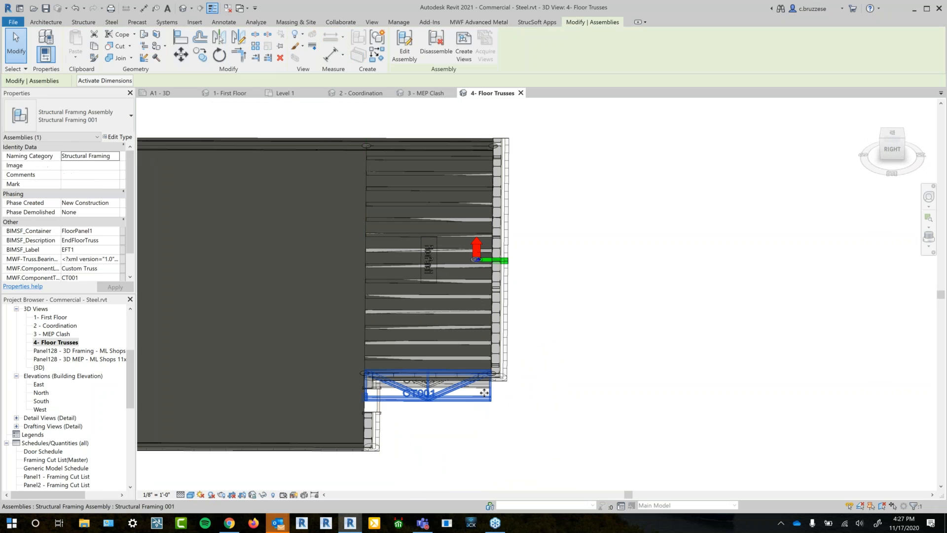
left_click(490, 22)
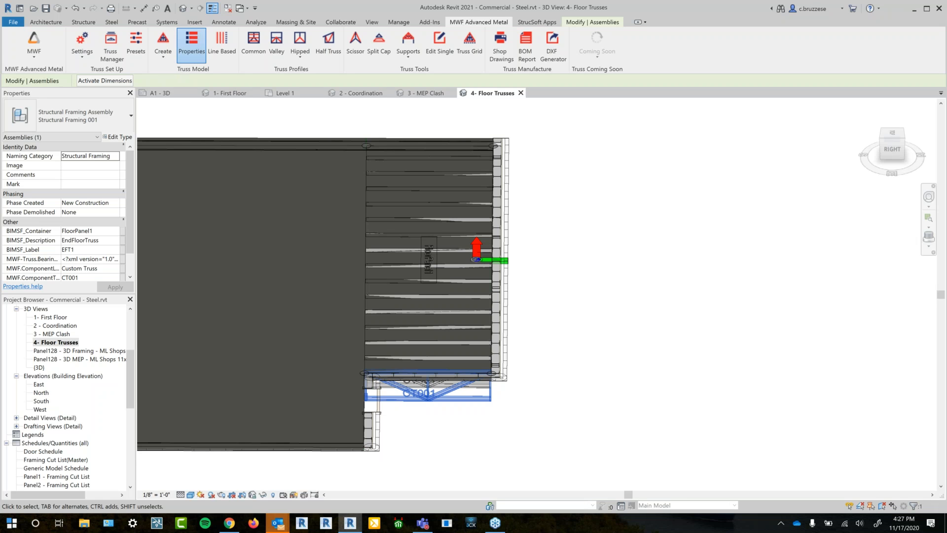
left_click(191, 44)
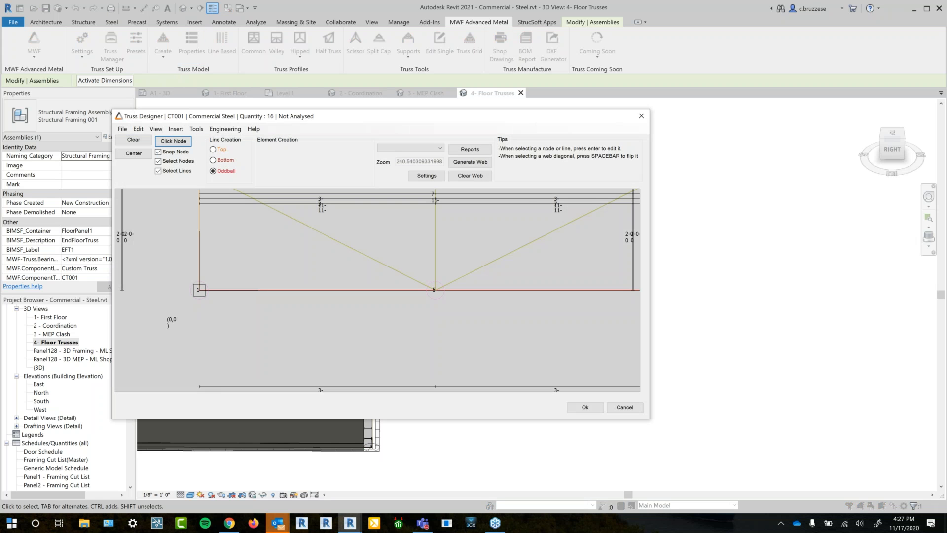
scroll(575, 305, "down", 2)
middle_click_drag(574, 306, 509, 327)
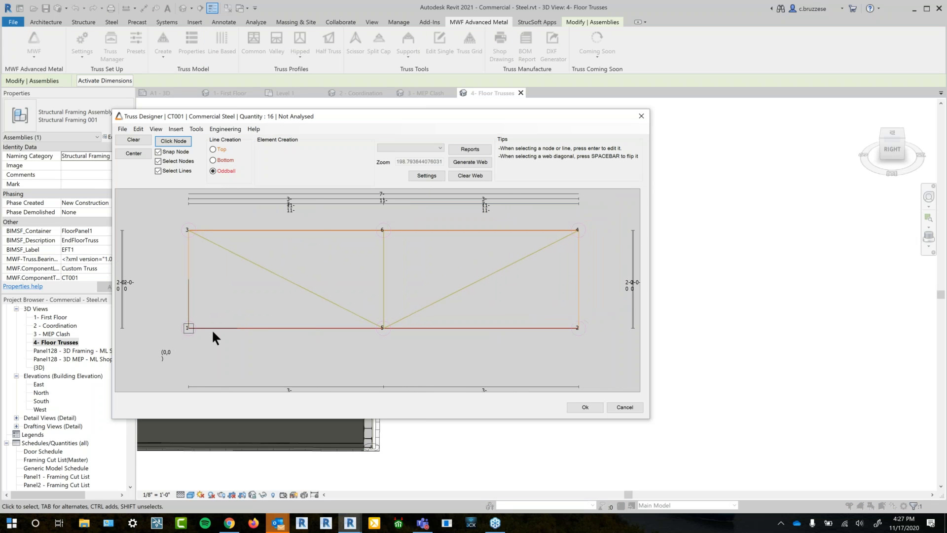
Add supports at both end nodes of the truss's bottom chord, with a flat, centered, pinned 0-6-0 support at node 2
double_click(191, 325)
left_click(153, 143)
key("Return")
double_click(578, 327)
left_click(25, 36)
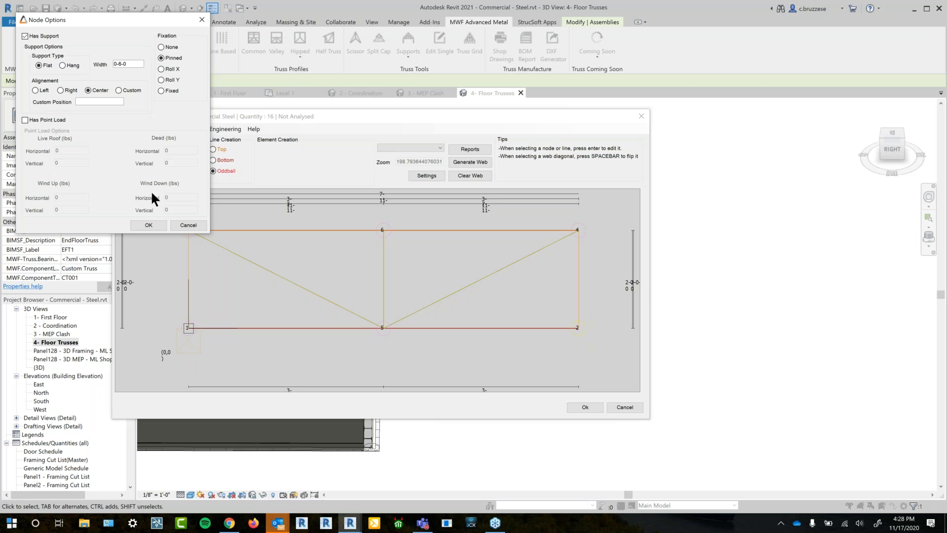
left_click(151, 226)
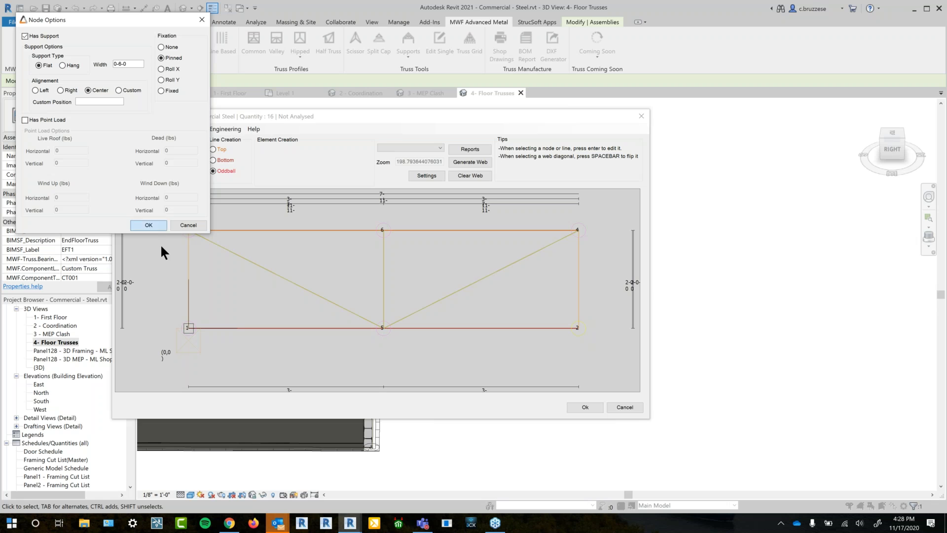
Run the engineering analysis on truss CT001 and display it in Analysis View
left_click(233, 132)
left_click(233, 145)
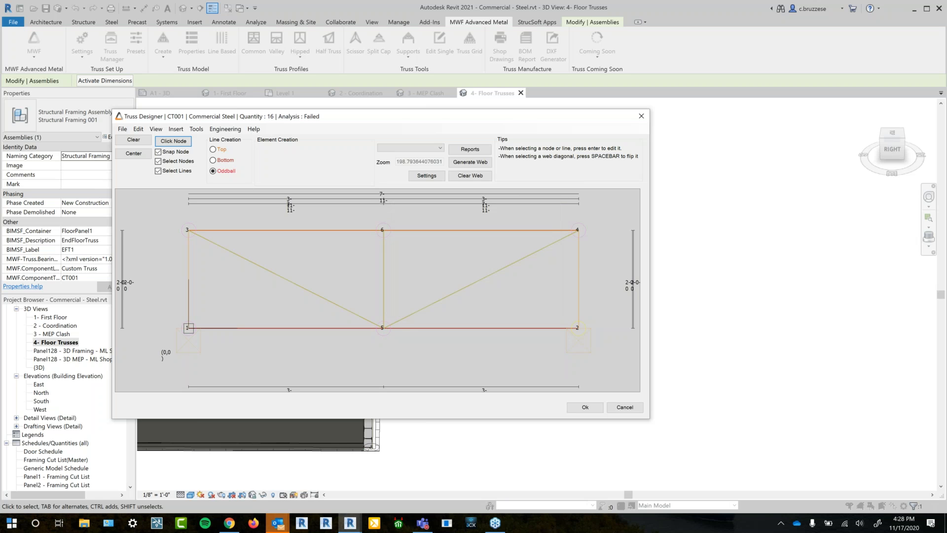
left_click_drag(268, 118, 289, 121)
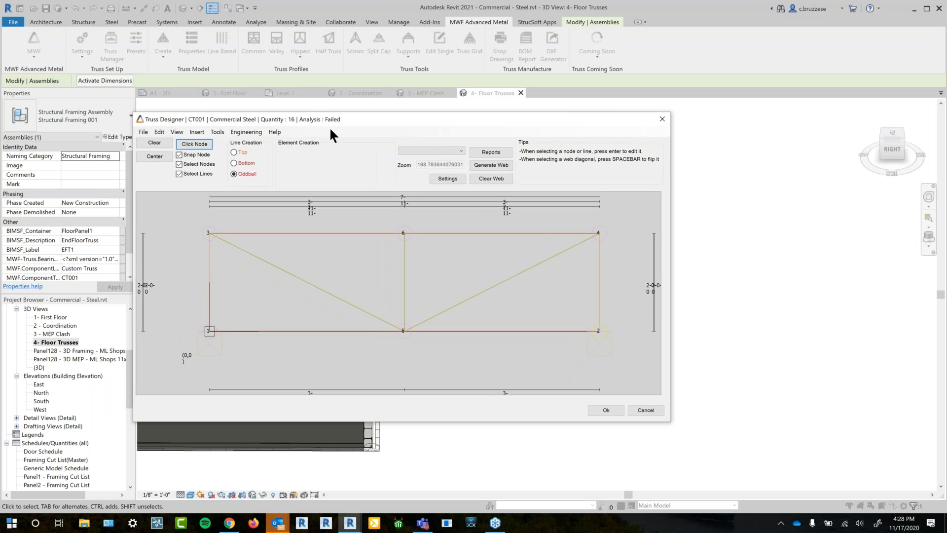
left_click(196, 133)
mouse_move(174, 133)
left_click(180, 159)
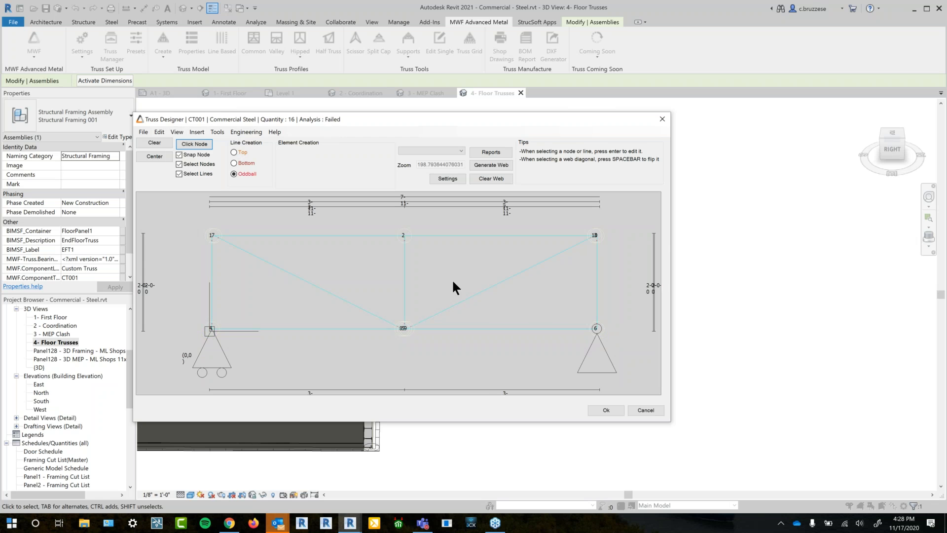
scroll(397, 287, "down", 1)
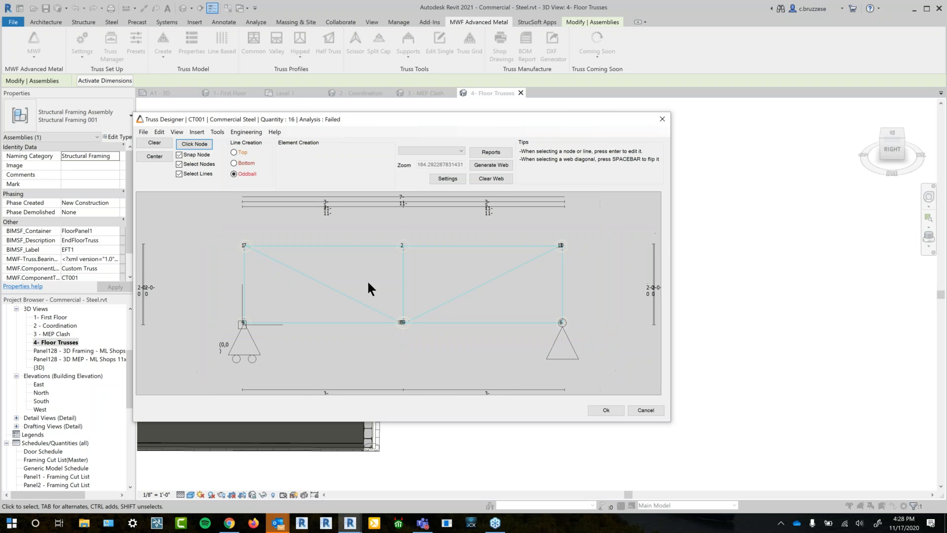
Show the truss in the combined Physical & Analysis view, then return to Model Line View
left_click(174, 131)
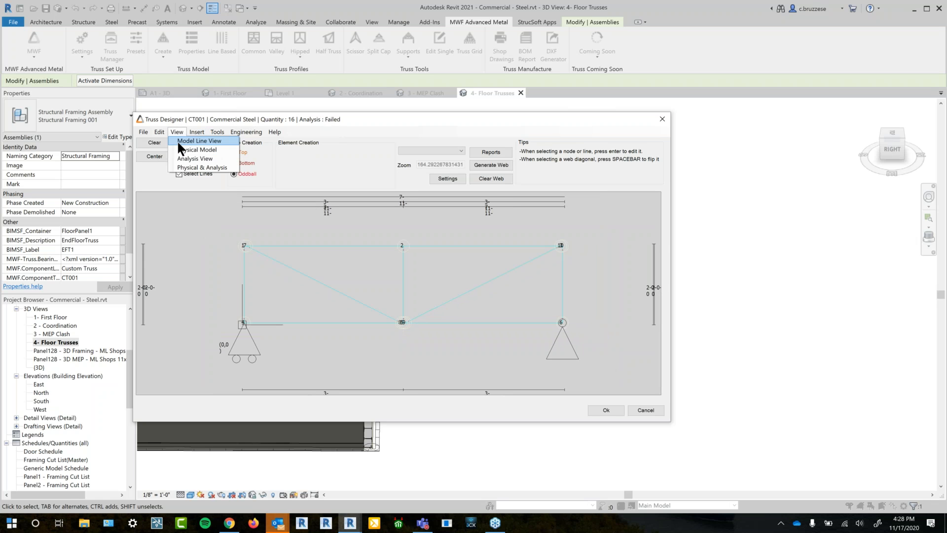
left_click(189, 167)
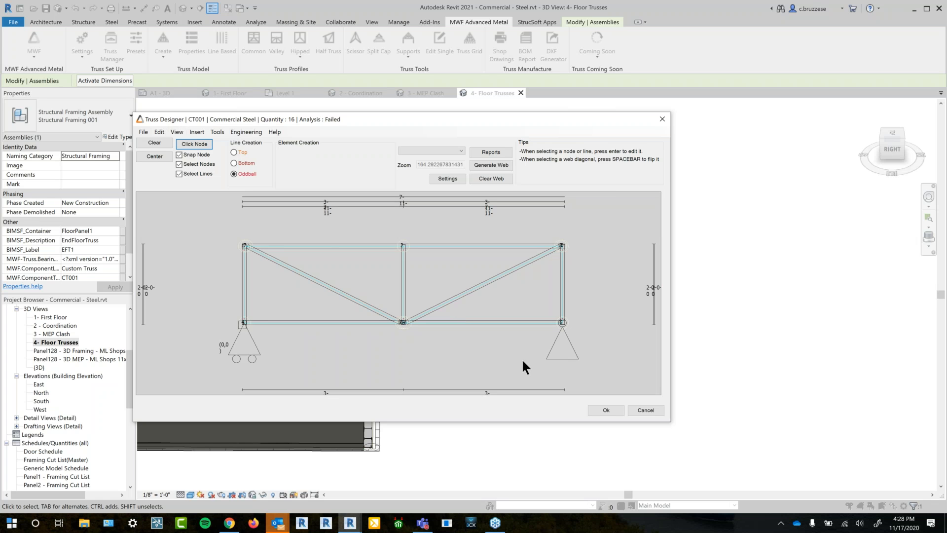
left_click(178, 132)
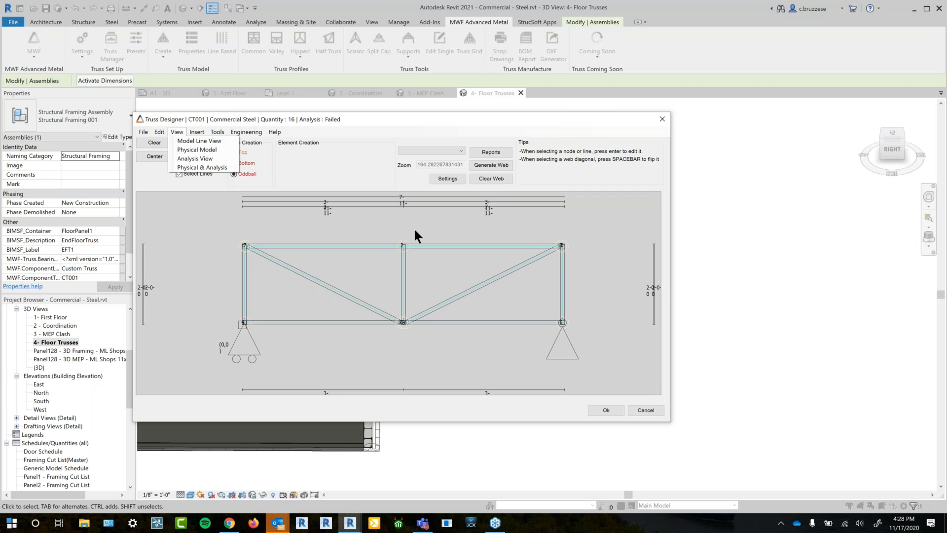
left_click(218, 140)
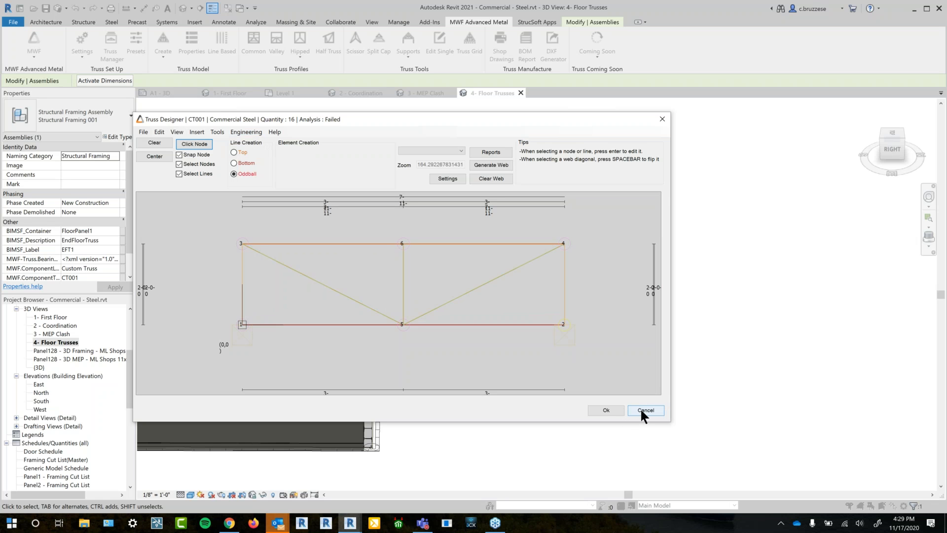
Review the truss's engineering loads, including the general load and deflection settings, then close the settings and Truss Designer without saving
left_click(440, 177)
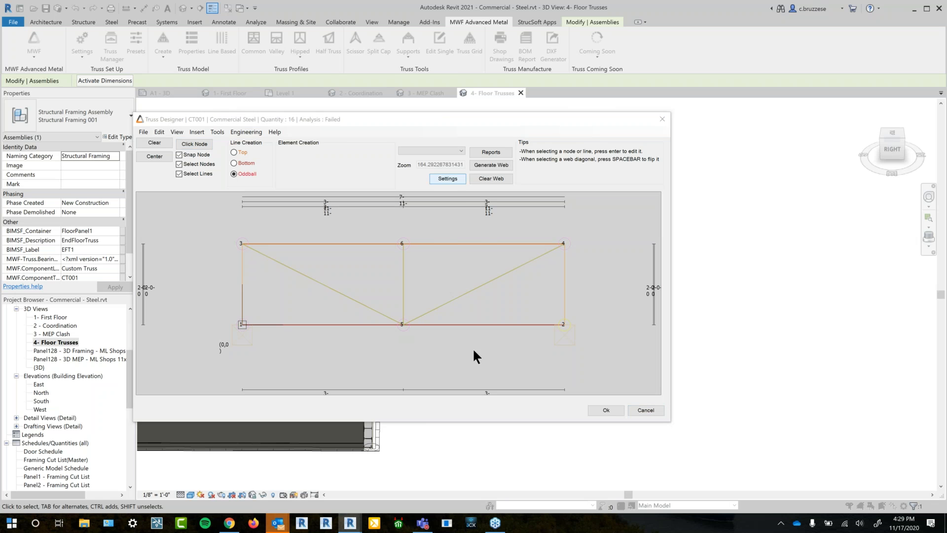
left_click(40, 220)
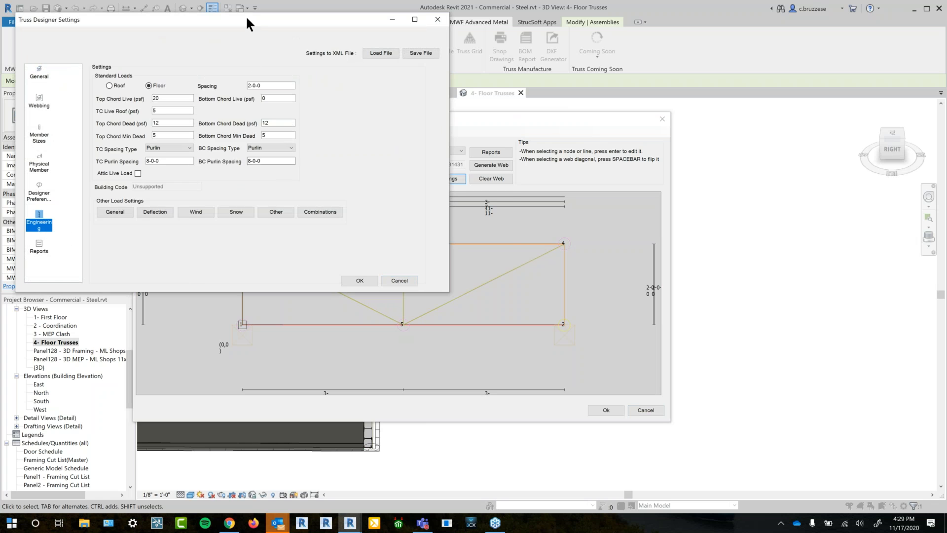
left_click_drag(256, 23, 317, 46)
left_click(165, 233)
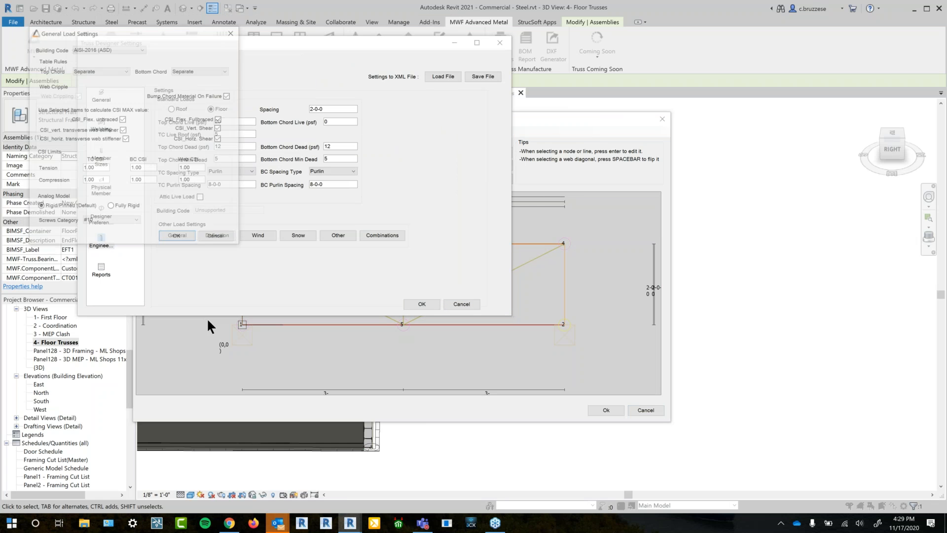
left_click_drag(118, 37, 209, 83)
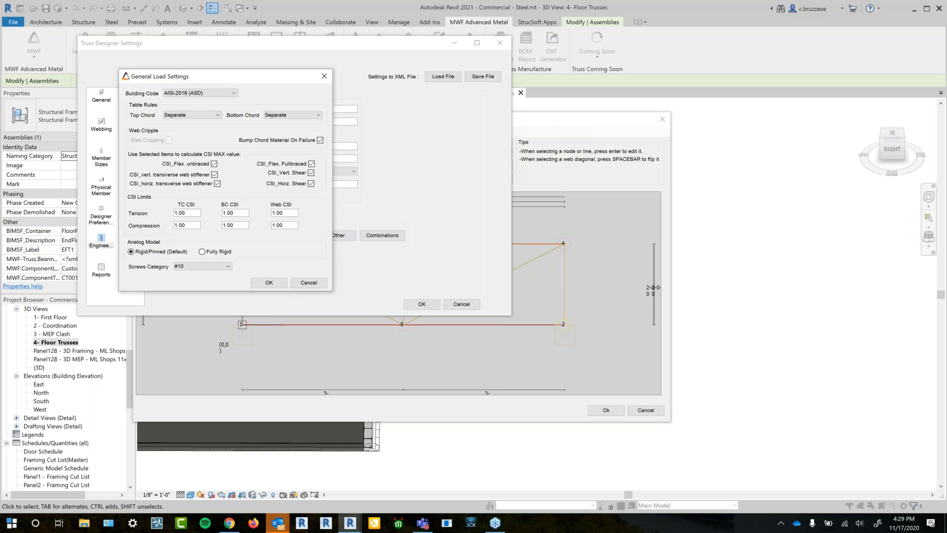
left_click(277, 280)
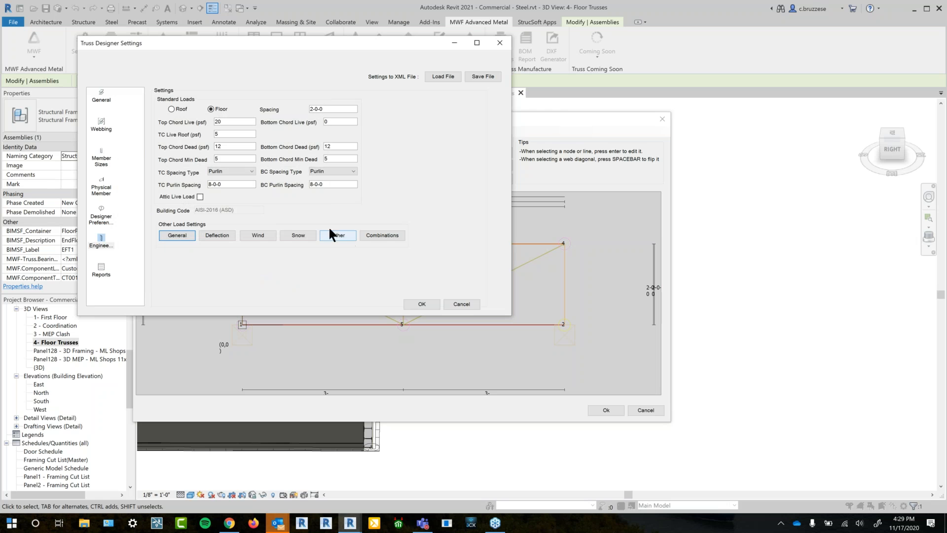
left_click(217, 235)
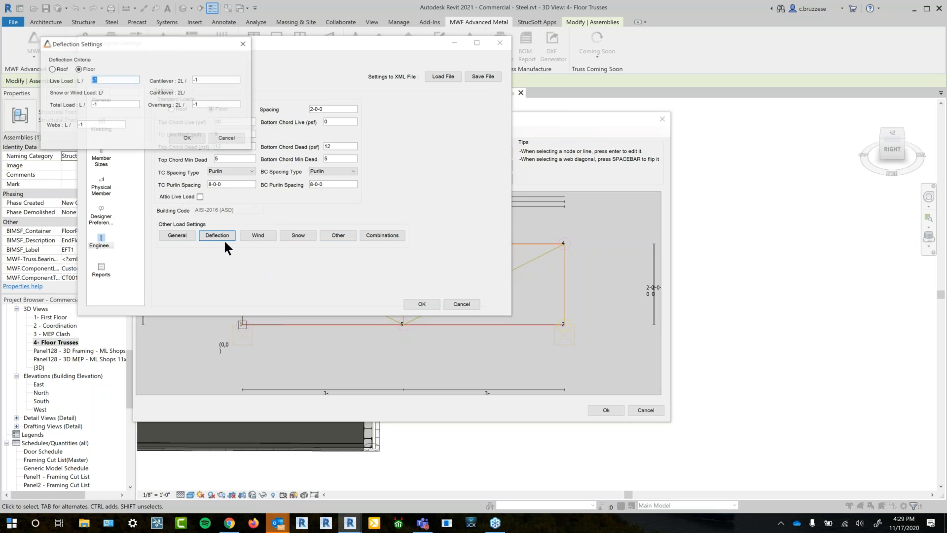
left_click(230, 140)
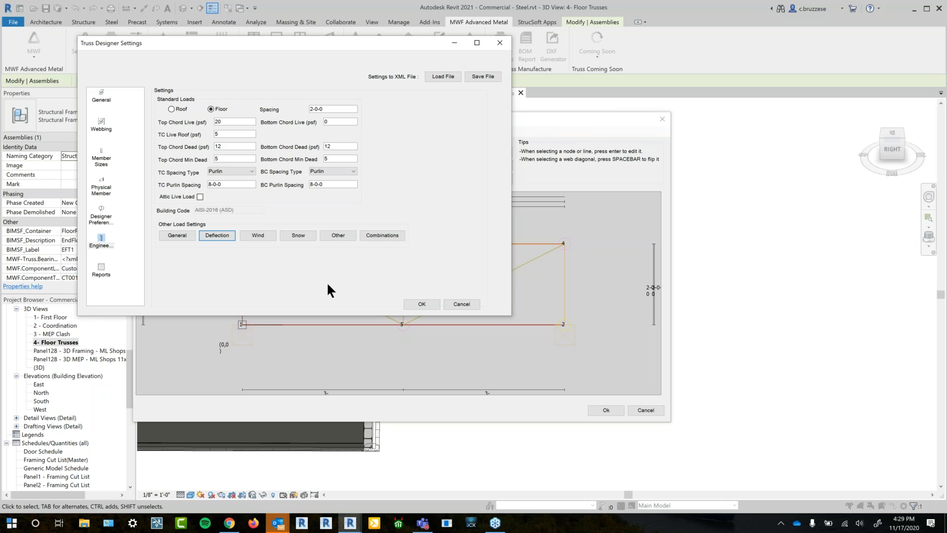
left_click(458, 303)
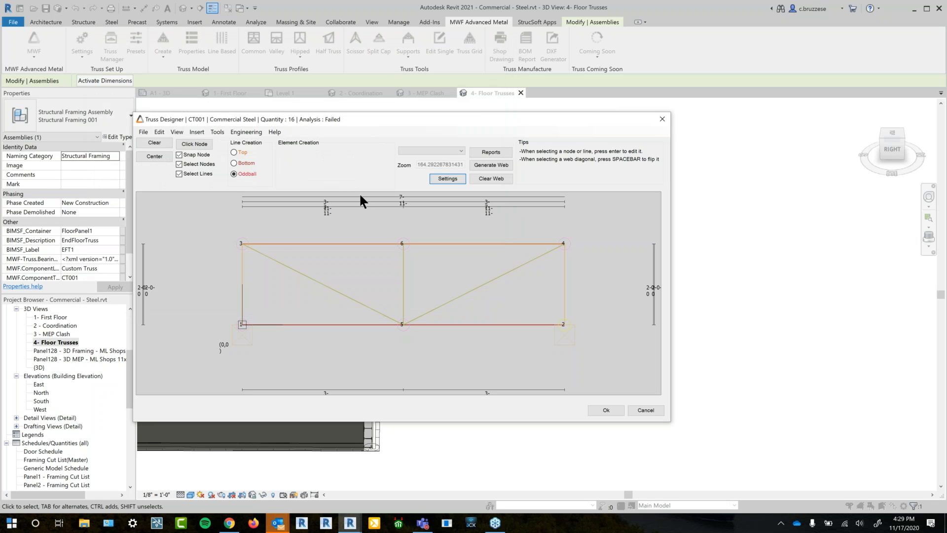
left_click(639, 411)
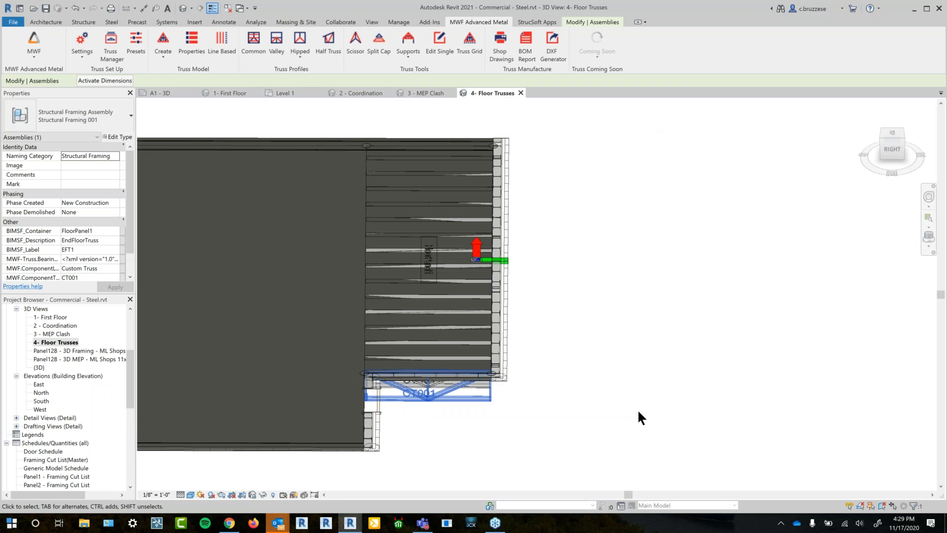
Look through the project's schedules and sheets, then switch to the A1 - 3D sheet
scroll(100, 431, "down", 4)
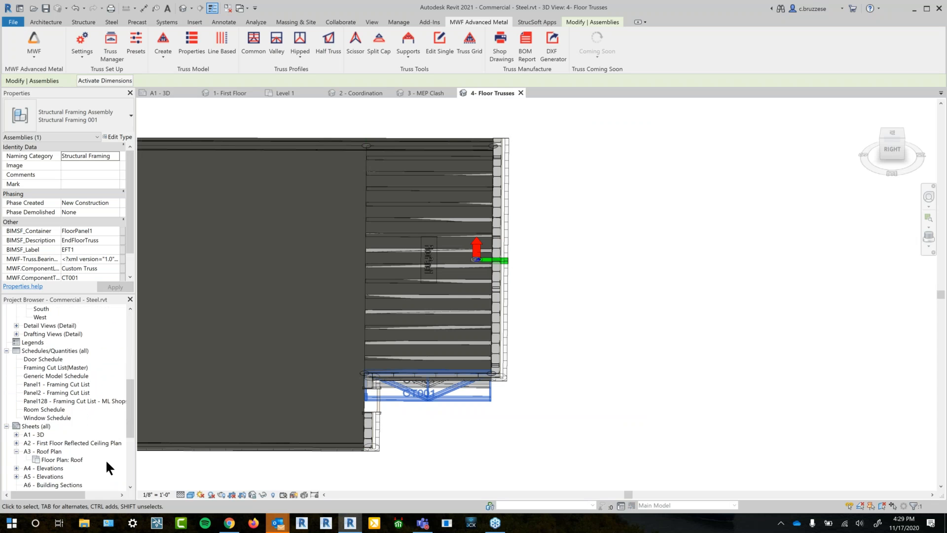
scroll(84, 433, "down", 3)
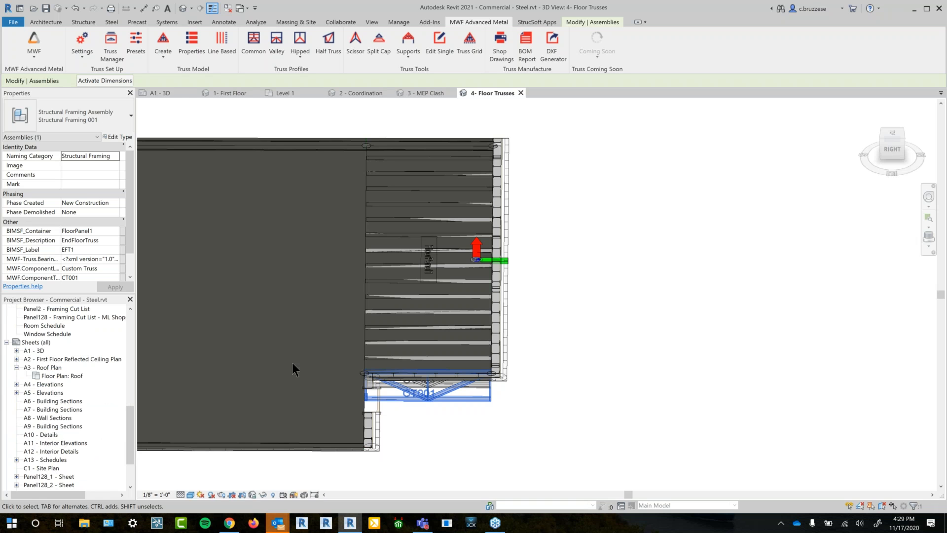
left_click(167, 93)
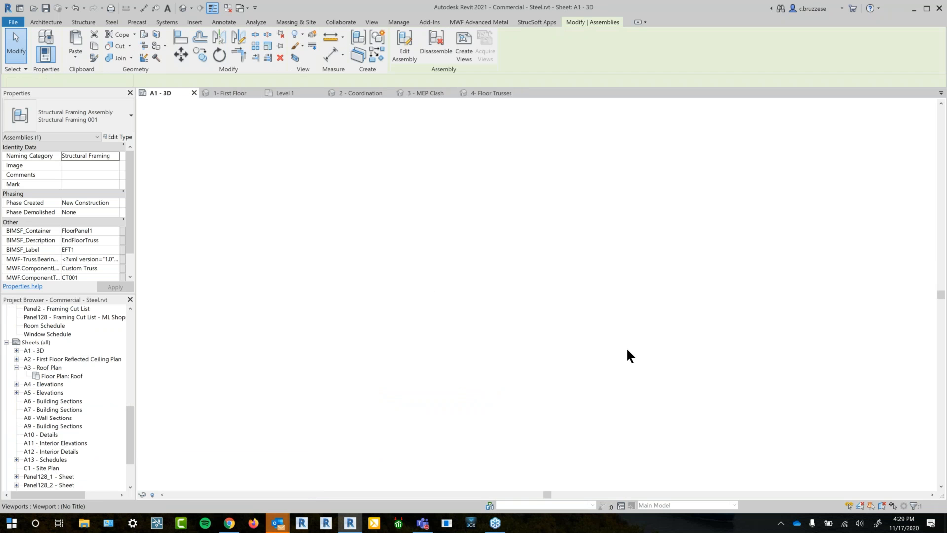